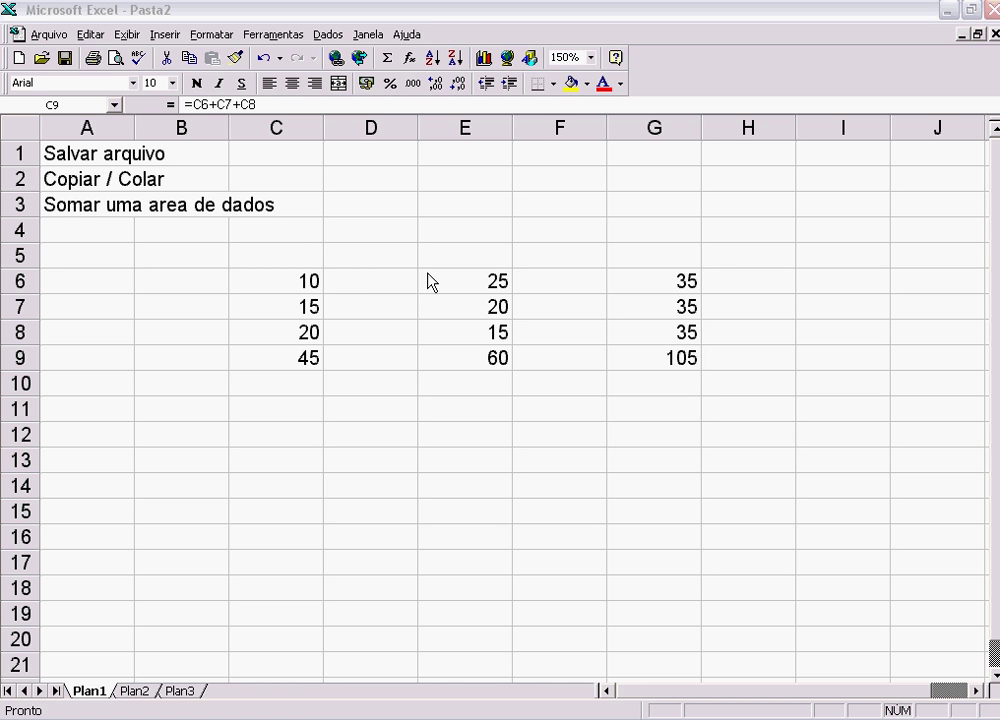
# Open the Arquivo menu so the workbook can be saved under a new name.
pyautogui.click(48, 36)
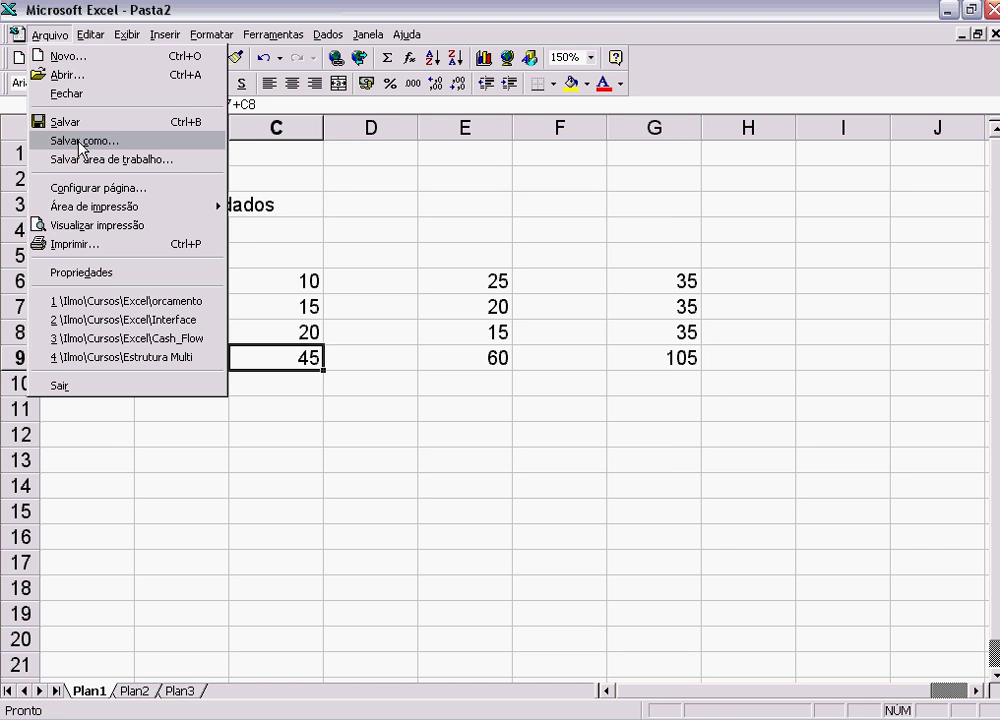
# Start Salvar como, move the dialog aside, and enter 'Excel - Aula 2' as the file name.
pyautogui.click(82, 142)
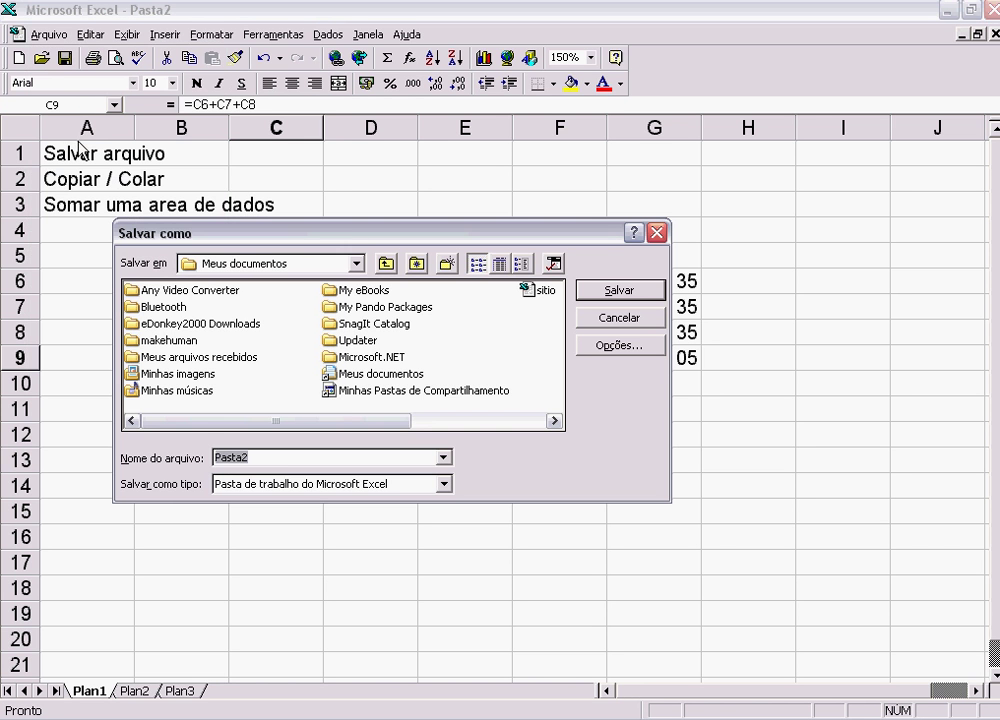
pyautogui.moveTo(360, 239); pyautogui.dragTo(476, 178)
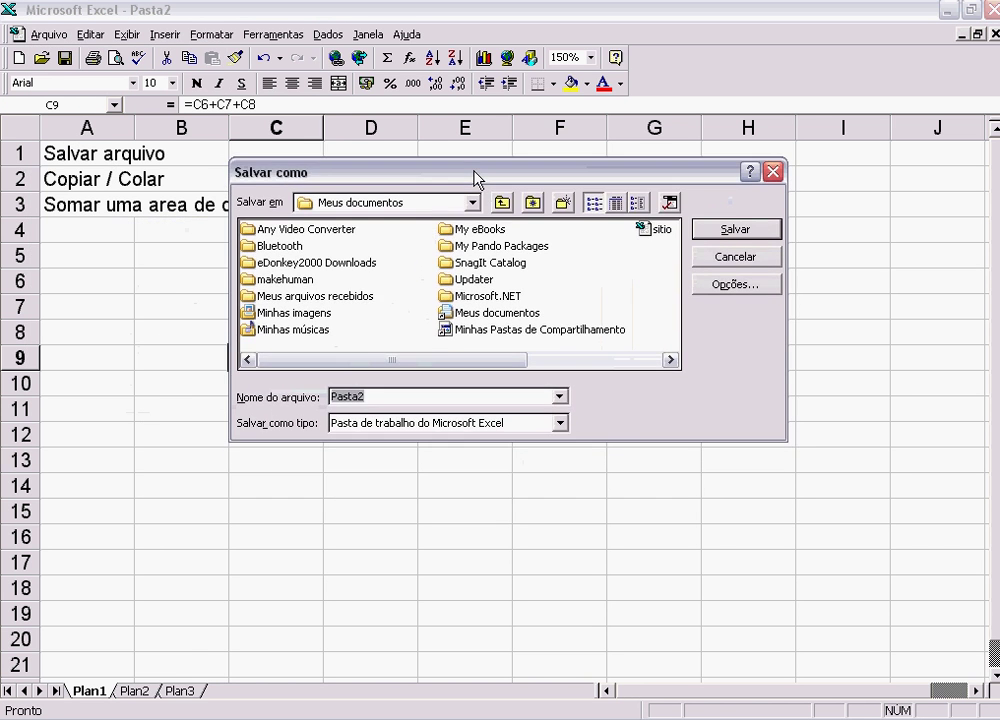
pyautogui.click(333, 395)
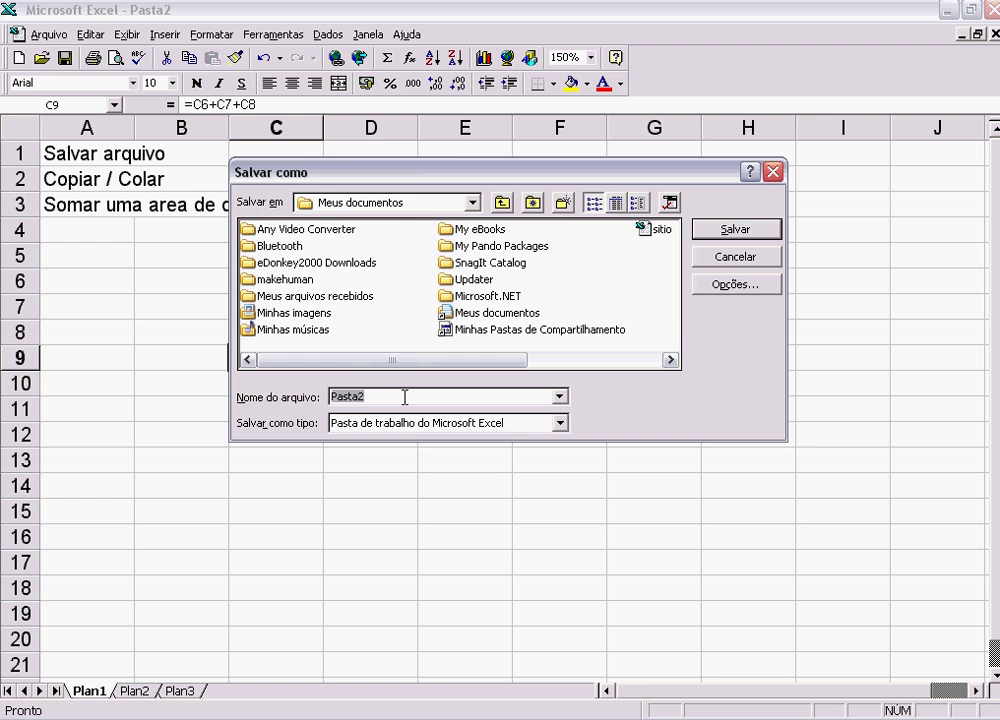
pyautogui.write('Excel - Aula 2')
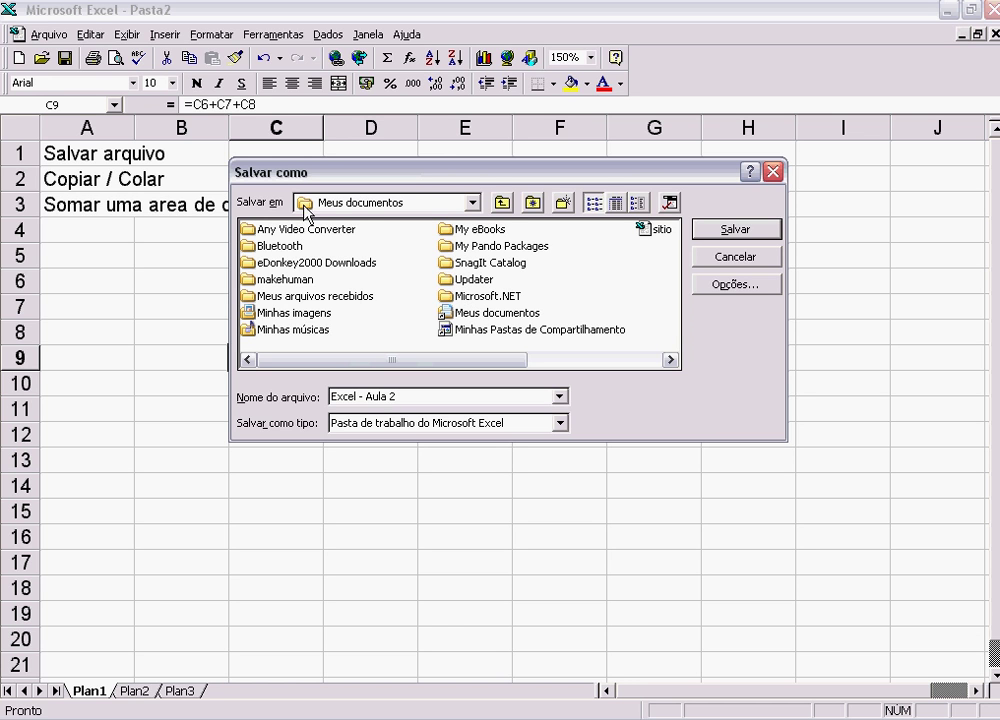
# Save 'Excel - Aula 2' into the C:\Ilmo\Cursos\Excel folder.
pyautogui.click(474, 204)
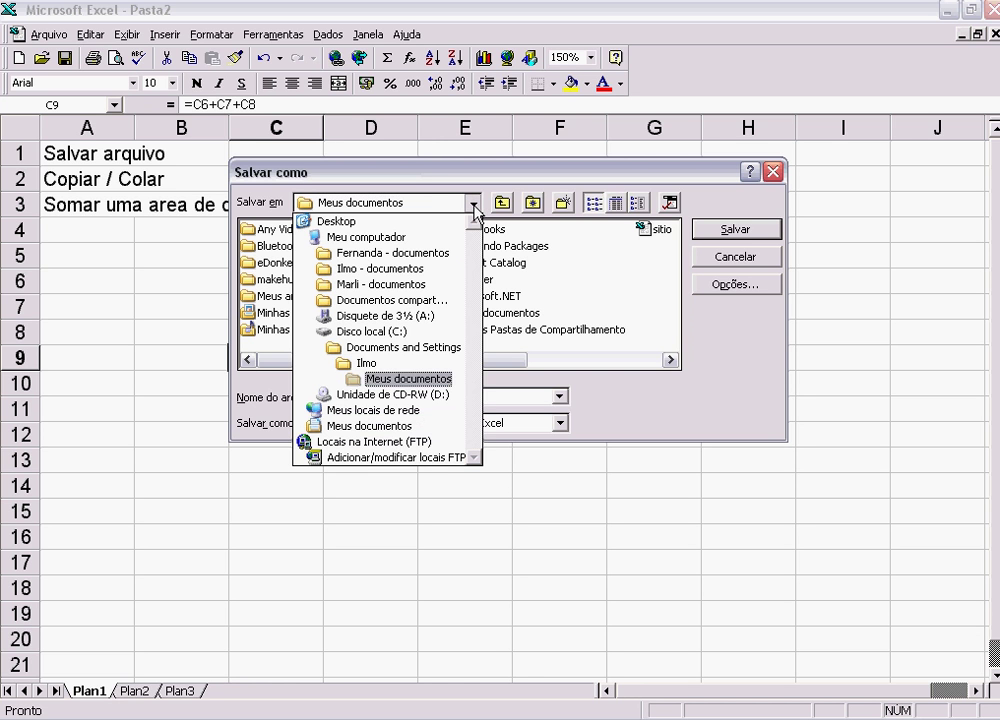
pyautogui.click(385, 335)
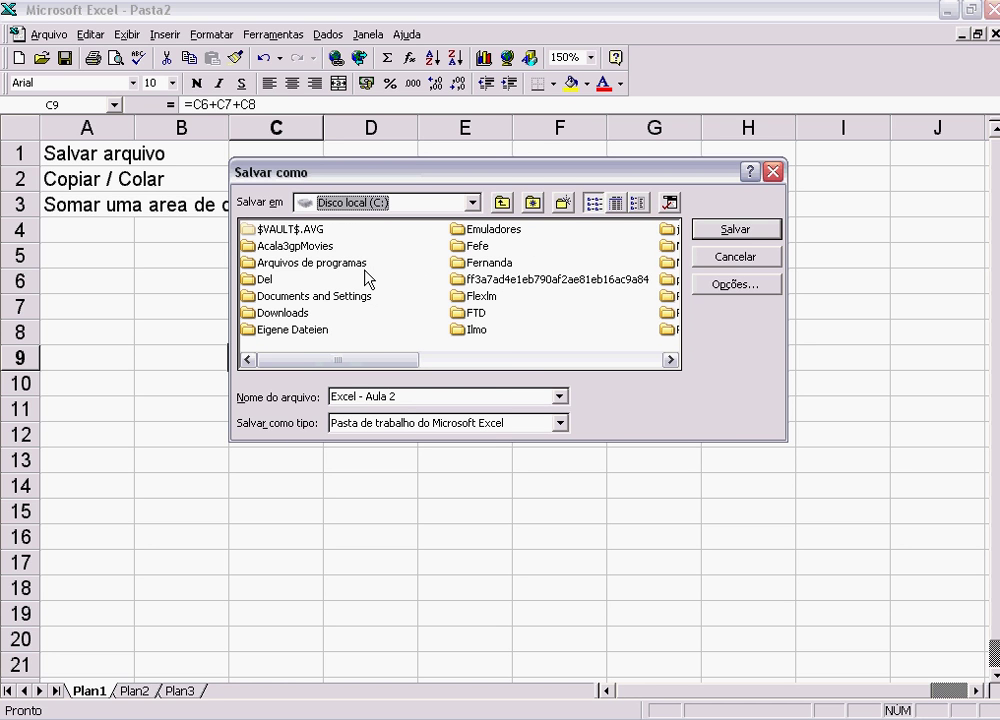
pyautogui.doubleClick(460, 332)
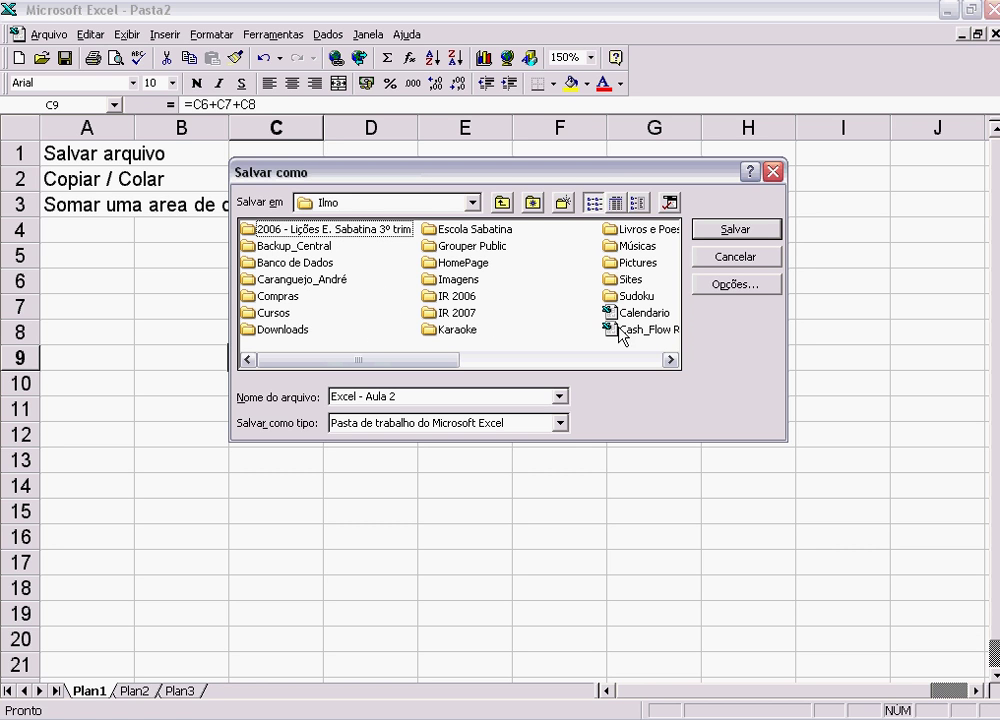
pyautogui.doubleClick(249, 316)
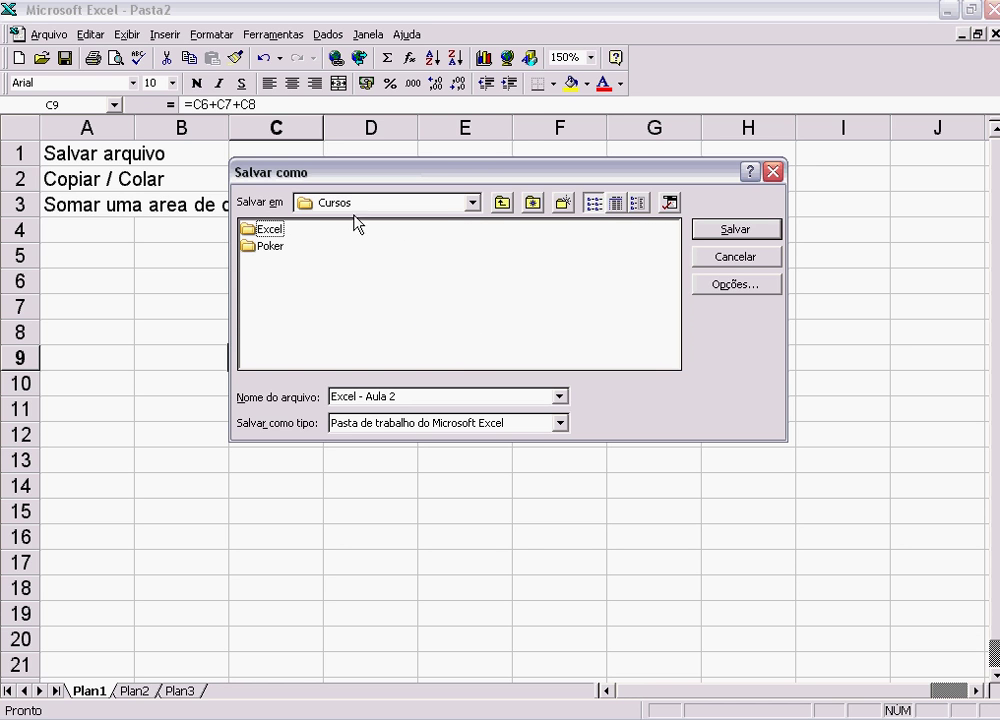
pyautogui.doubleClick(255, 231)
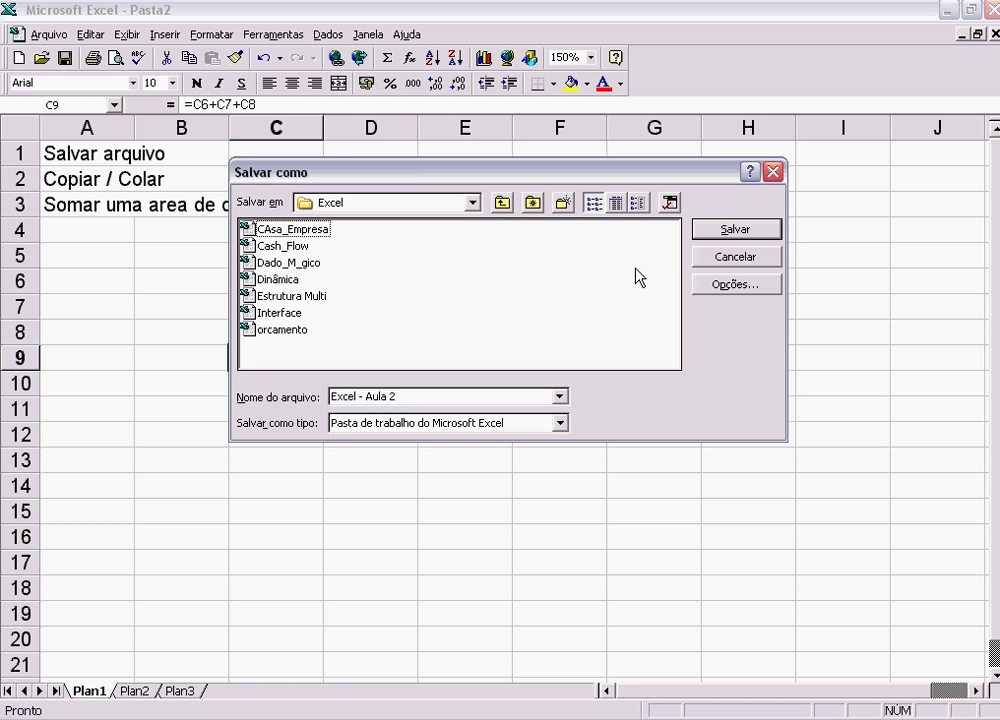
pyautogui.click(736, 230)
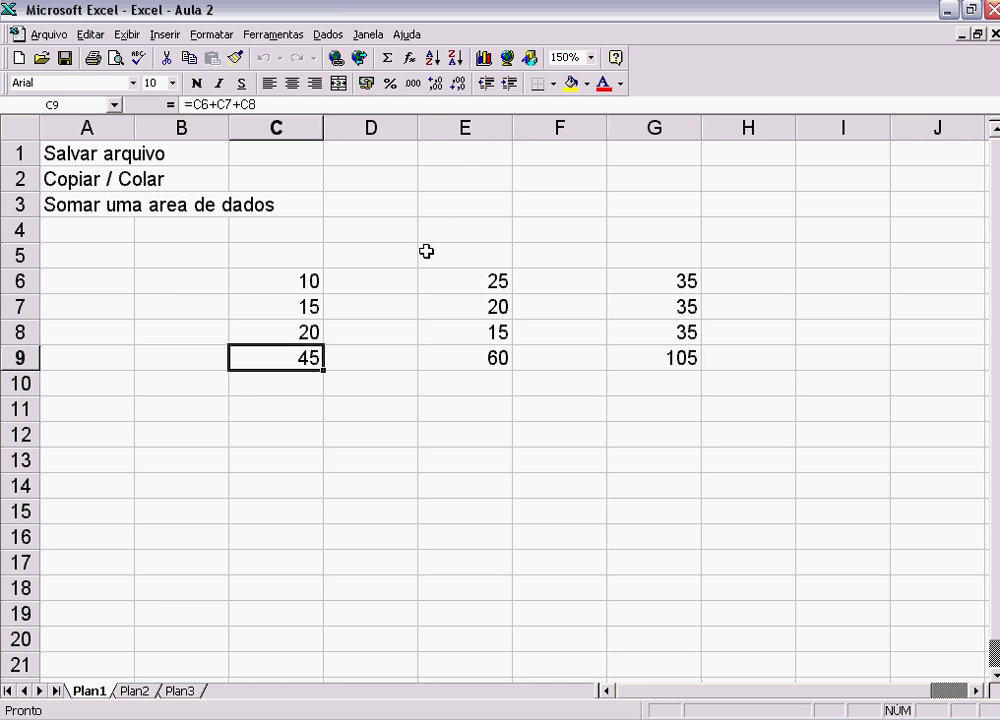
pyautogui.click(76, 156)
pyautogui.click(77, 192)
pyautogui.click(74, 203)
pyautogui.click(65, 153)
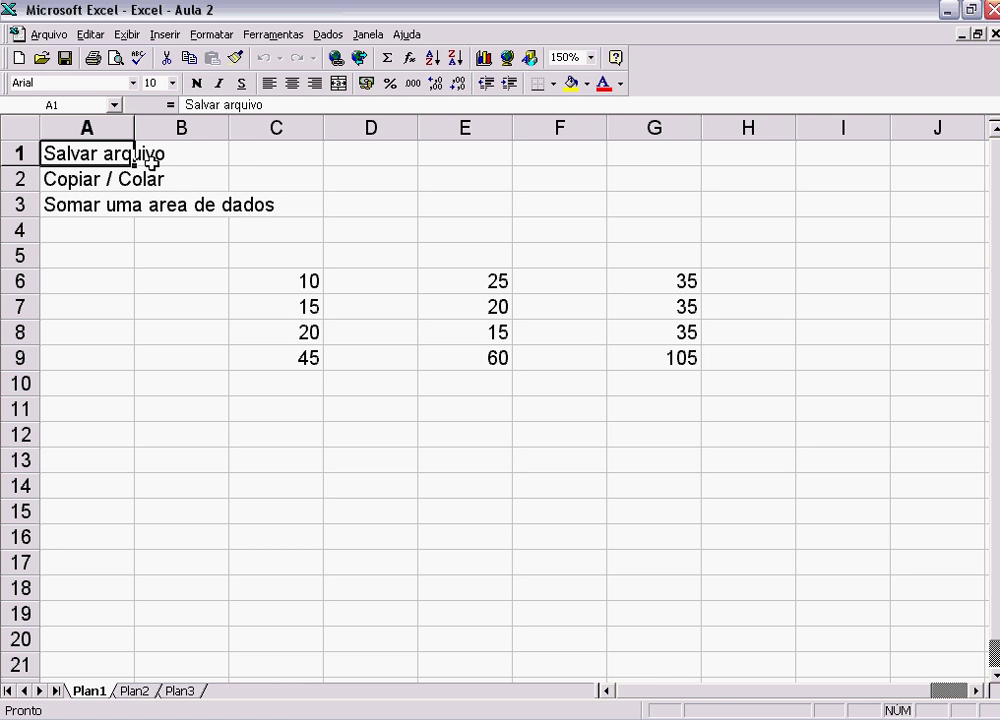
pyautogui.click(76, 181)
pyautogui.click(76, 150)
pyautogui.click(50, 35)
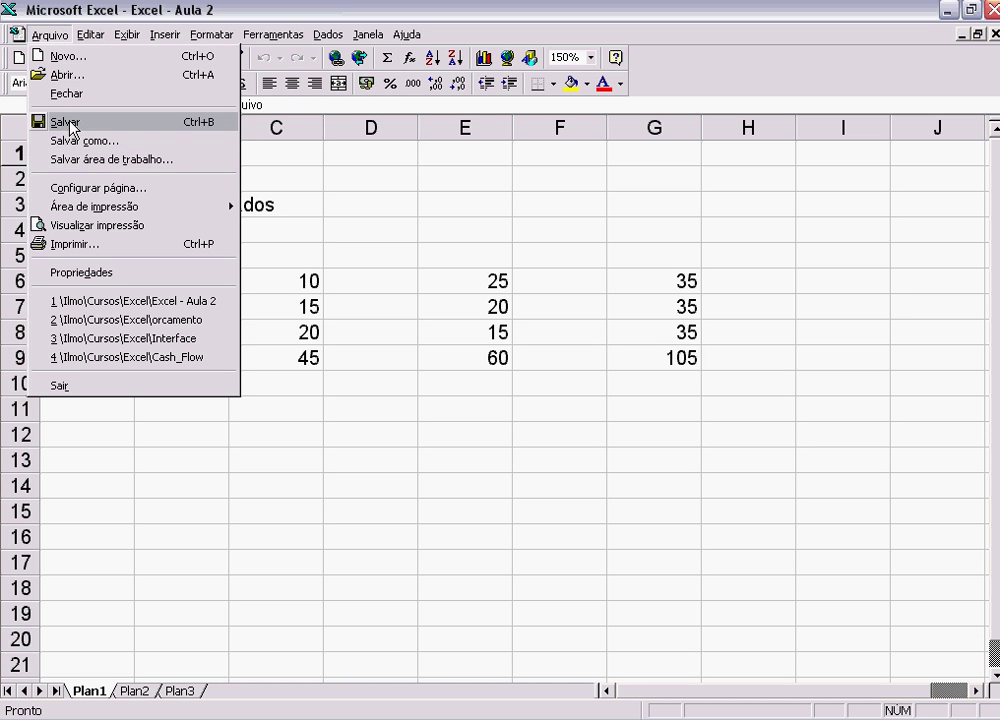
pyautogui.click(427, 178)
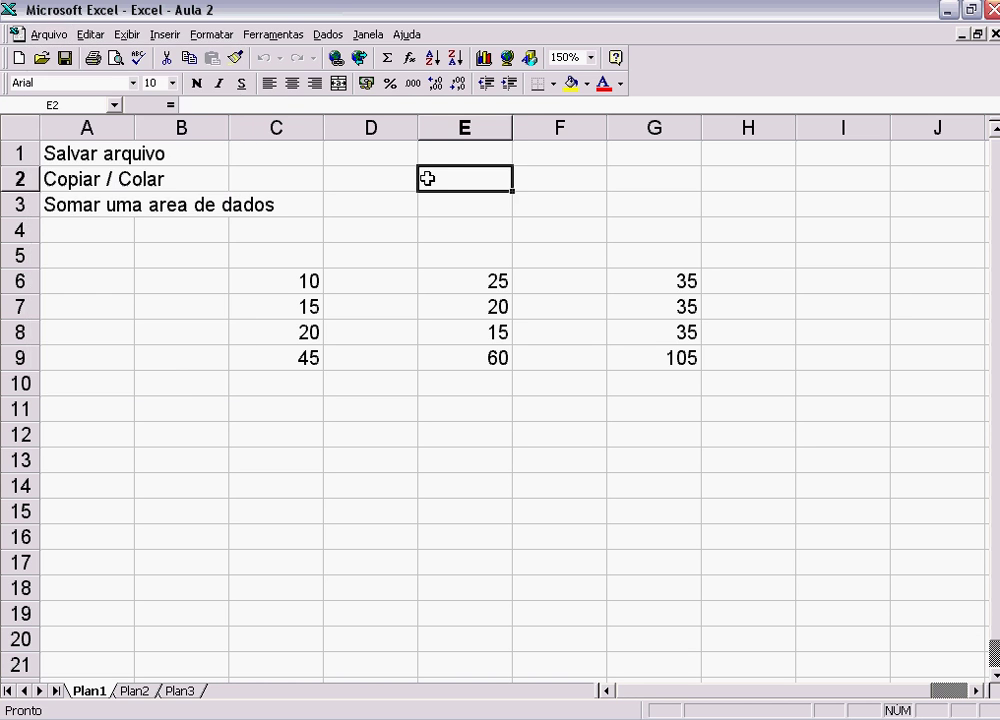
pyautogui.click(66, 58)
pyautogui.click(72, 152)
pyautogui.click(60, 176)
pyautogui.click(194, 181)
pyautogui.click(53, 180)
pyautogui.click(190, 182)
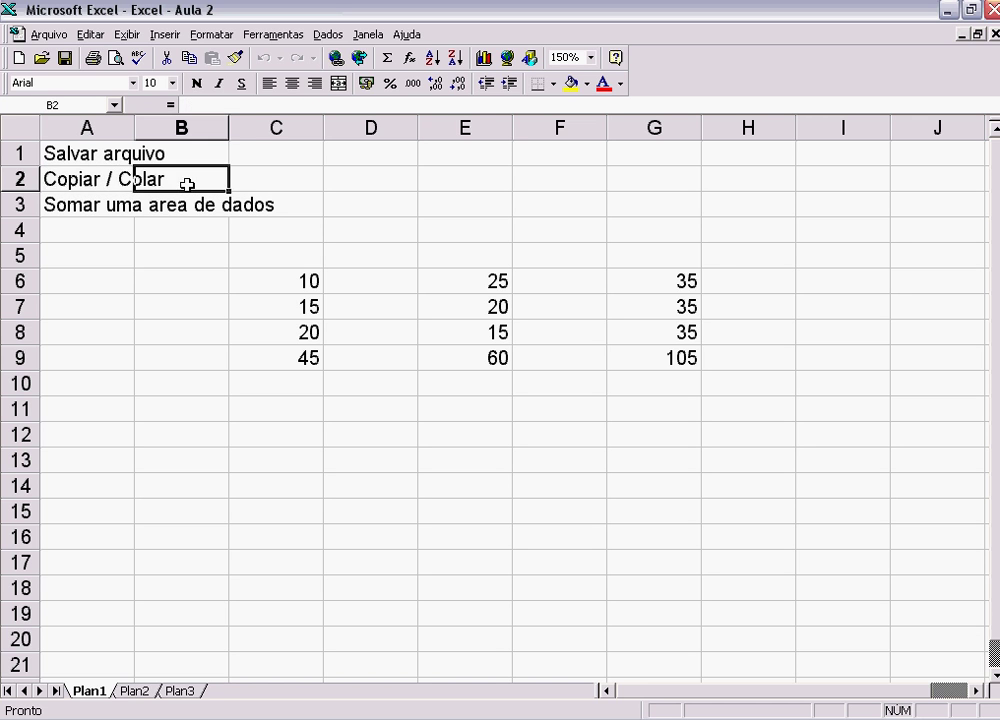
pyautogui.click(69, 181)
pyautogui.click(179, 188)
pyautogui.click(75, 181)
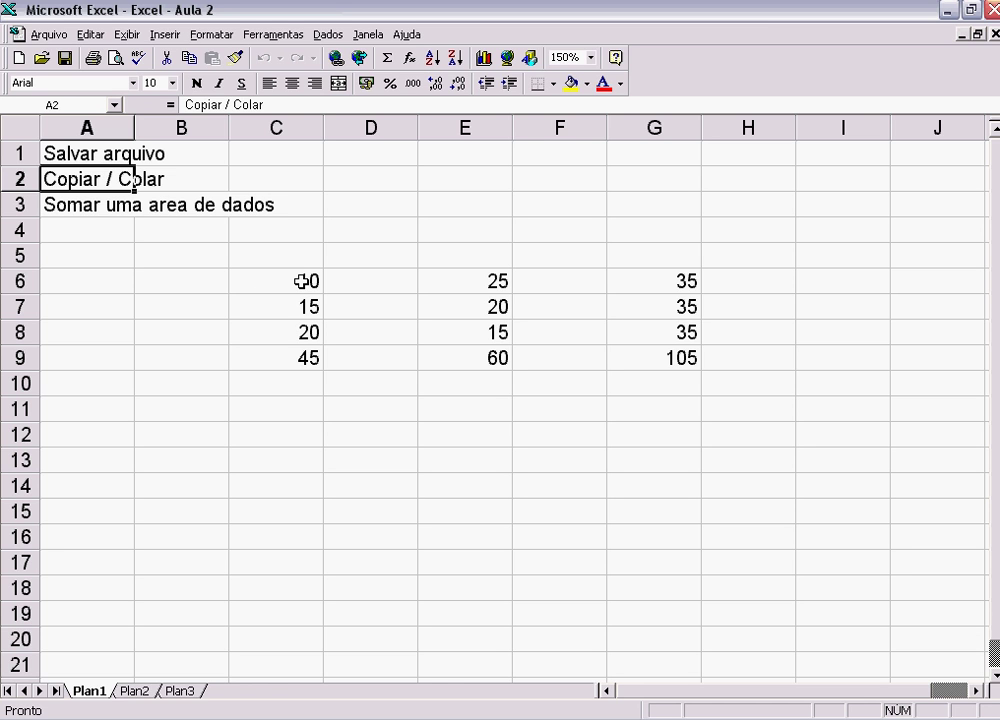
pyautogui.click(296, 281)
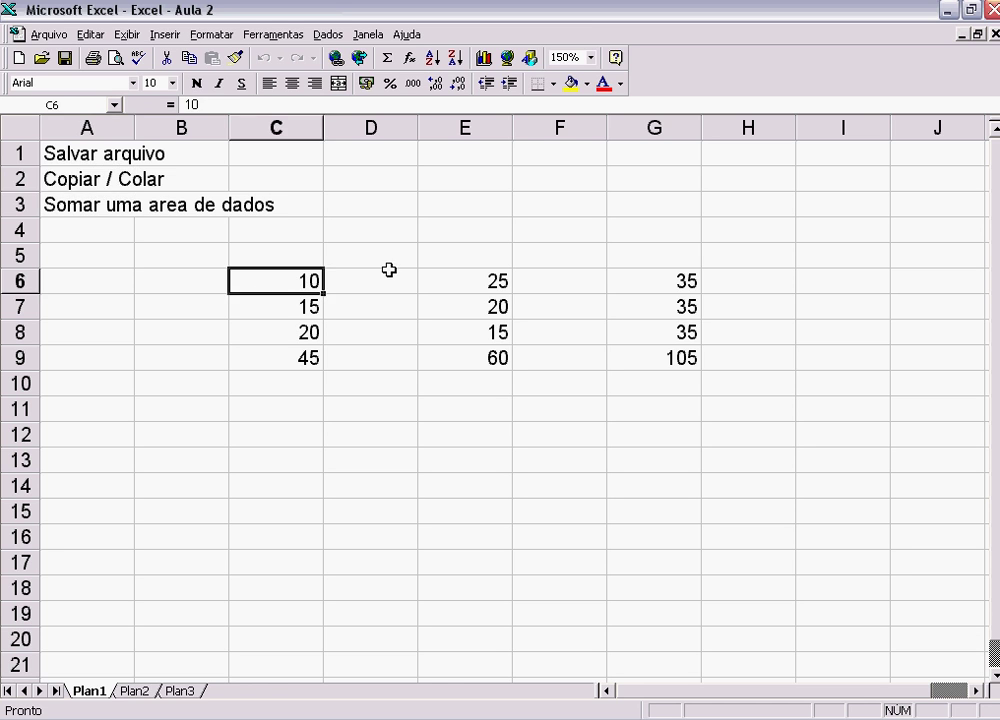
pyautogui.press('Down')
pyautogui.press('Down')
pyautogui.press('Down')
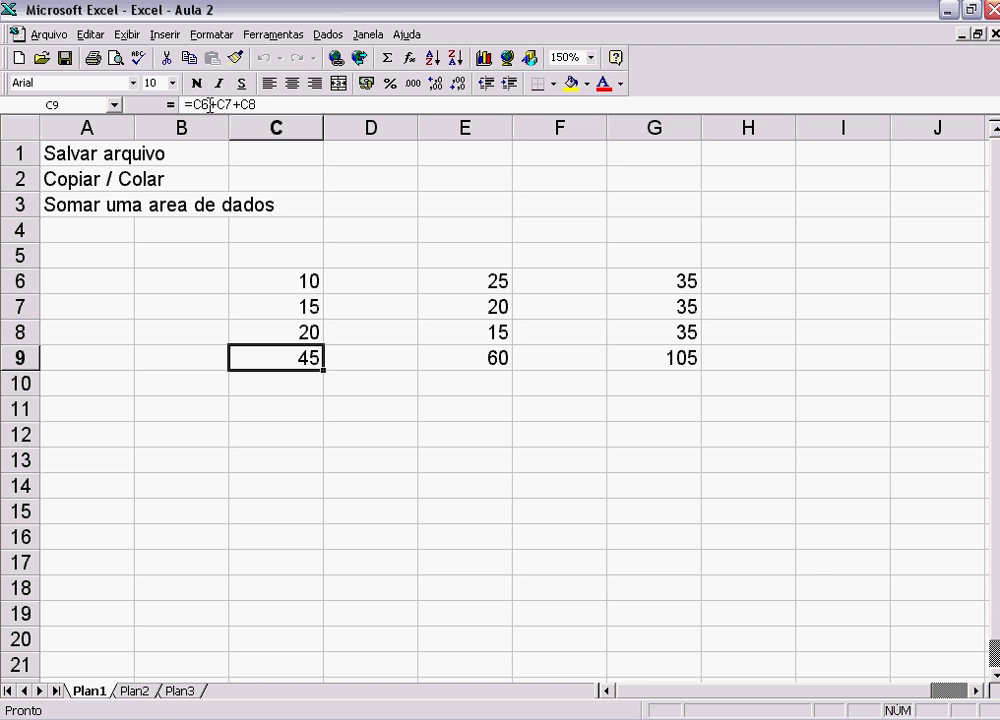
pyautogui.click(296, 281)
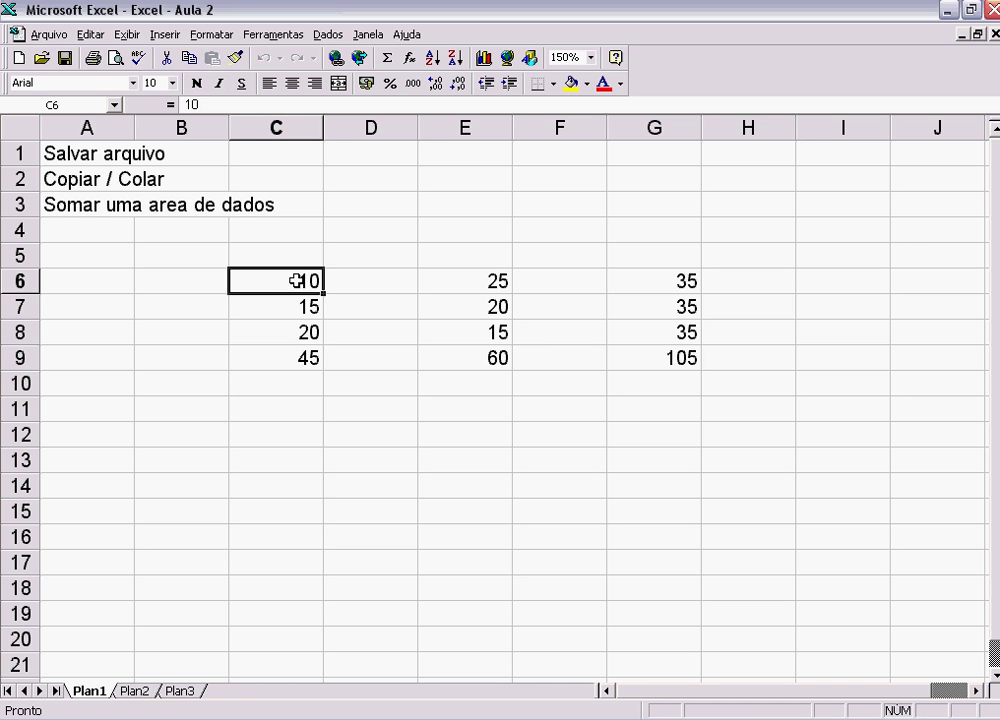
pyautogui.click(300, 332)
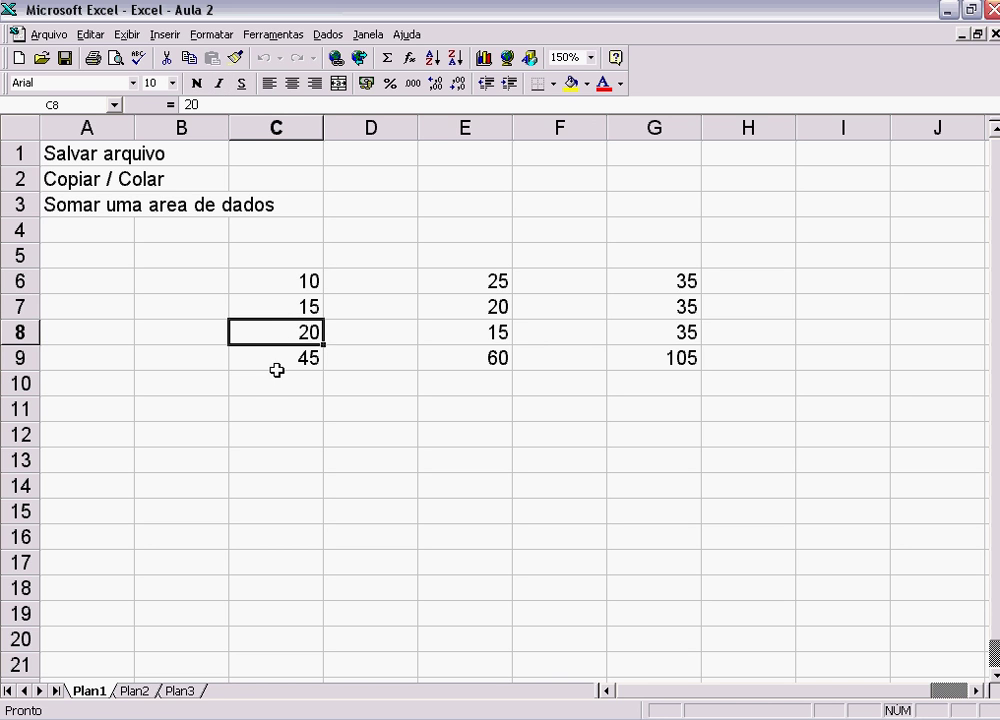
pyautogui.click(270, 360)
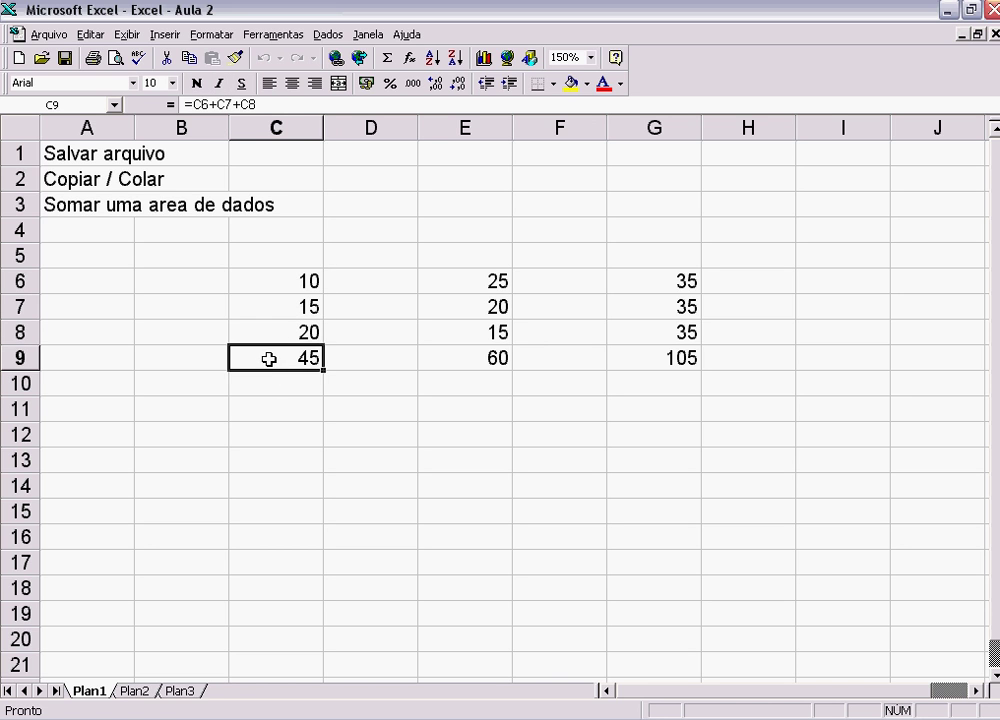
pyautogui.click(271, 283)
pyautogui.moveTo(294, 352)
pyautogui.mouseDown()
pyautogui.moveTo(284, 346)
pyautogui.moveTo(272, 255)
pyautogui.mouseUp()
pyautogui.click(375, 287)
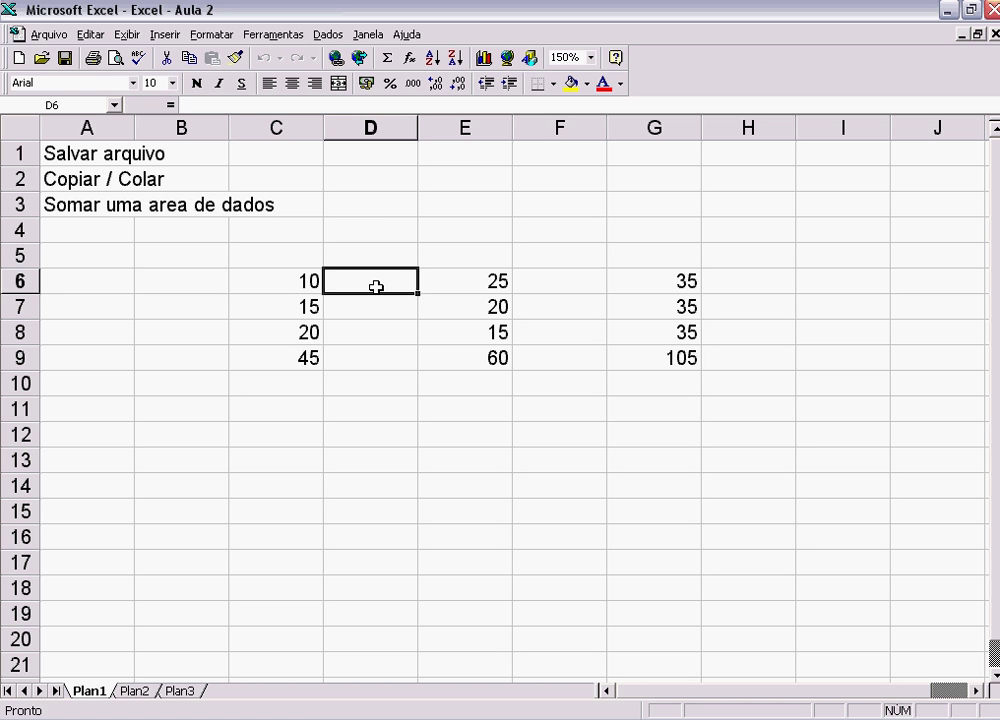
pyautogui.click(268, 281)
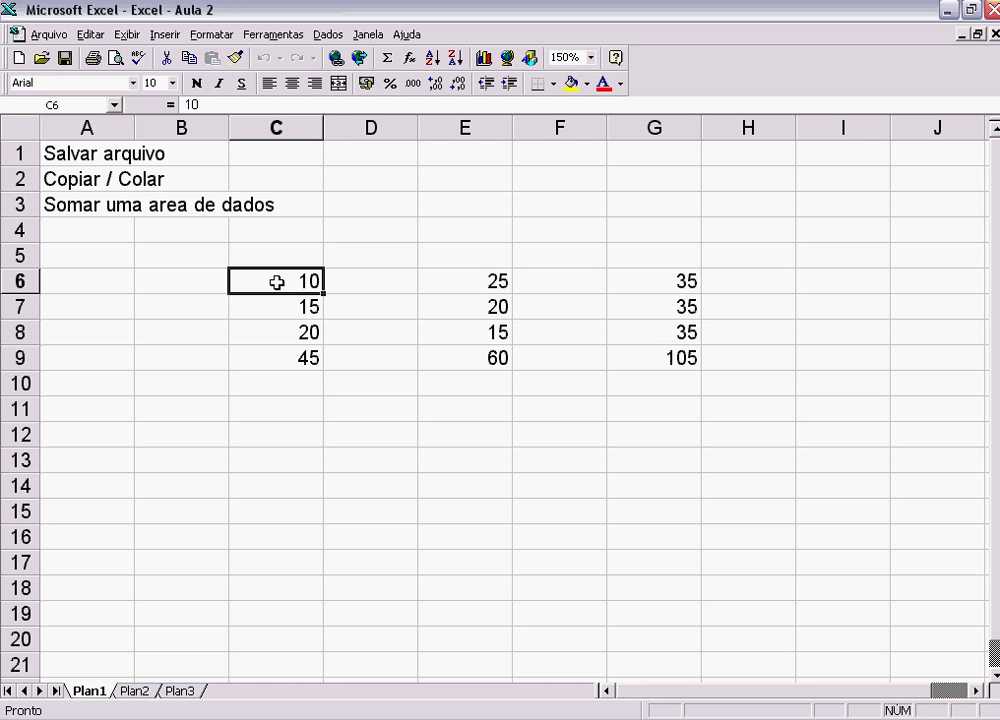
# Copy C6:C9 (10, 15, 20, 45) and paste it into D6:D9.
pyautogui.moveTo(278, 282); pyautogui.dragTo(279, 352)
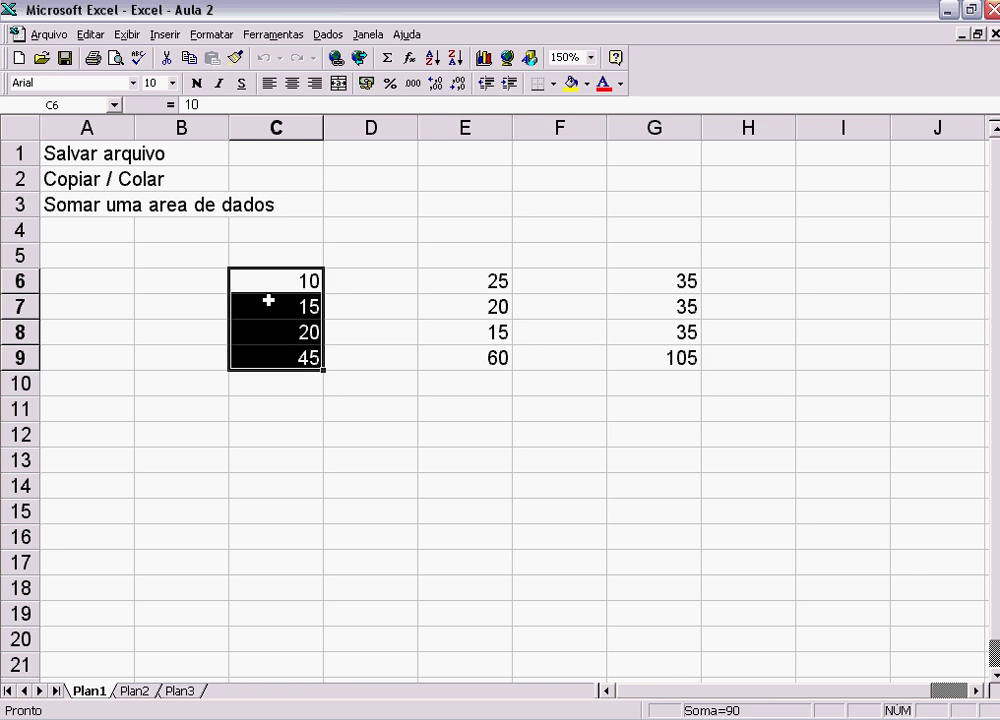
pyautogui.click(79, 34)
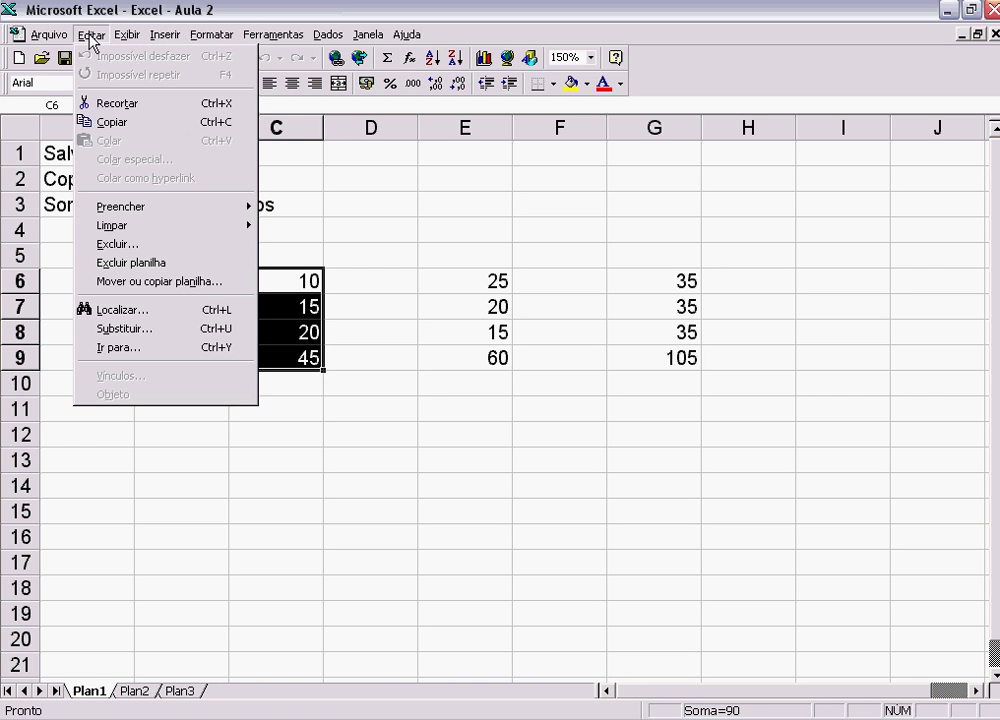
pyautogui.click(100, 122)
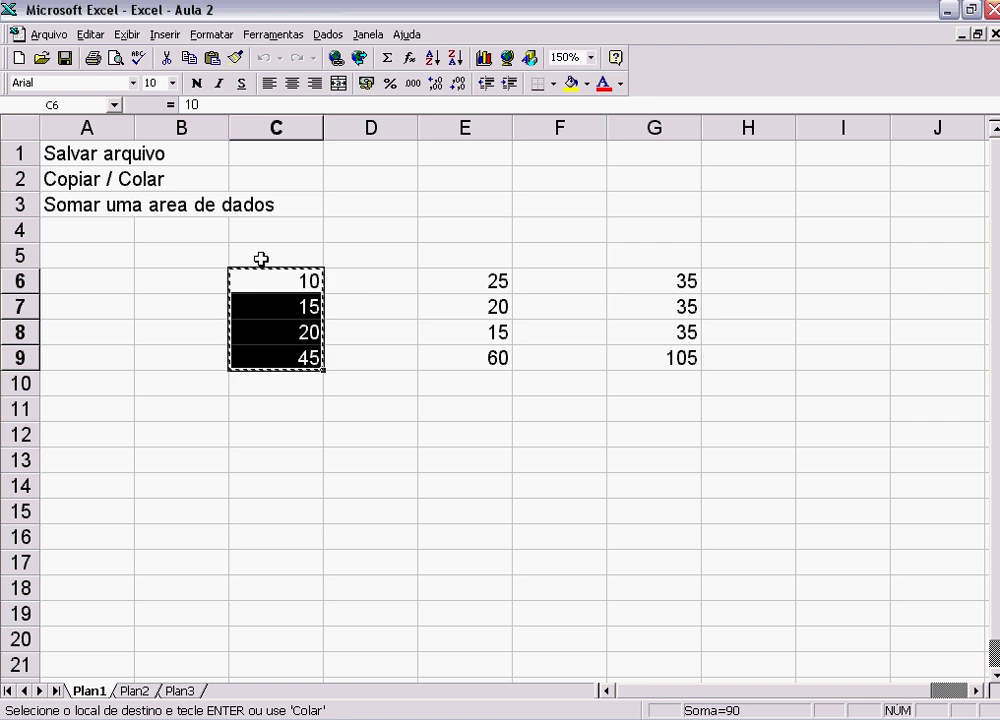
pyautogui.click(359, 280)
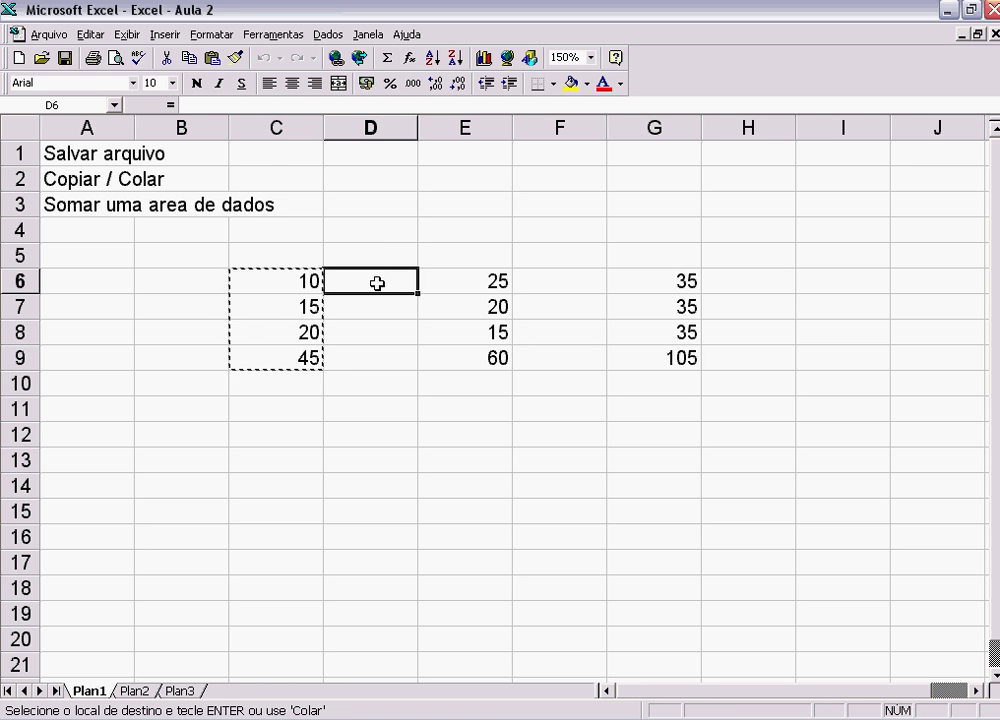
pyautogui.click(91, 34)
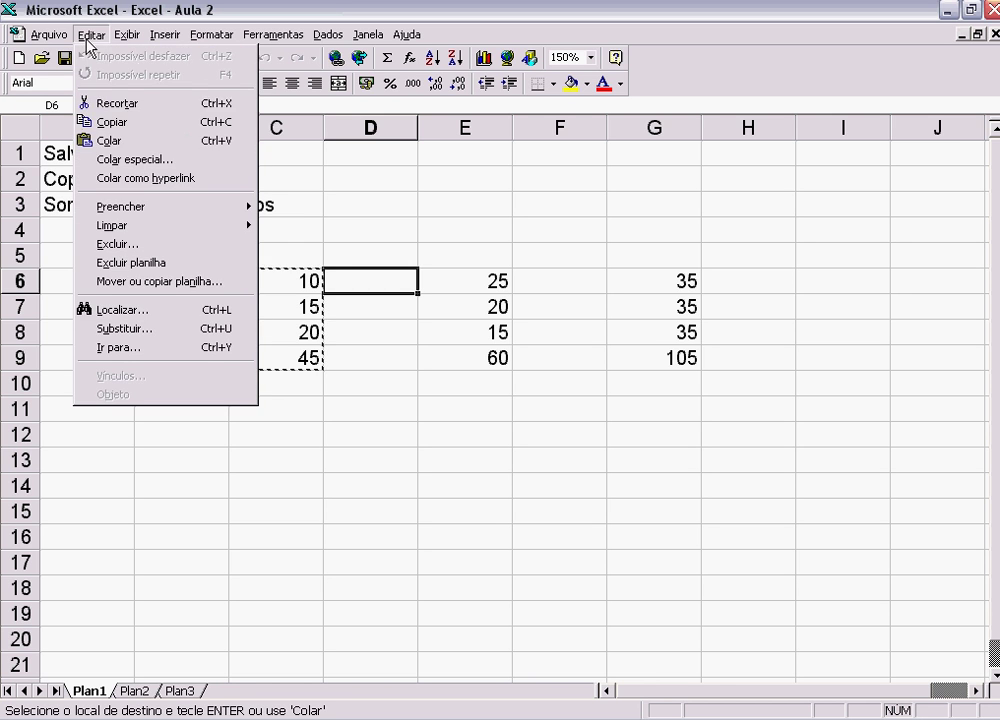
pyautogui.click(125, 142)
pyautogui.click(370, 409)
# Compare C6 with the pasted D6, then select B6 as the next destination.
pyautogui.click(284, 281)
pyautogui.click(404, 281)
pyautogui.click(277, 281)
pyautogui.click(361, 285)
pyautogui.click(281, 277)
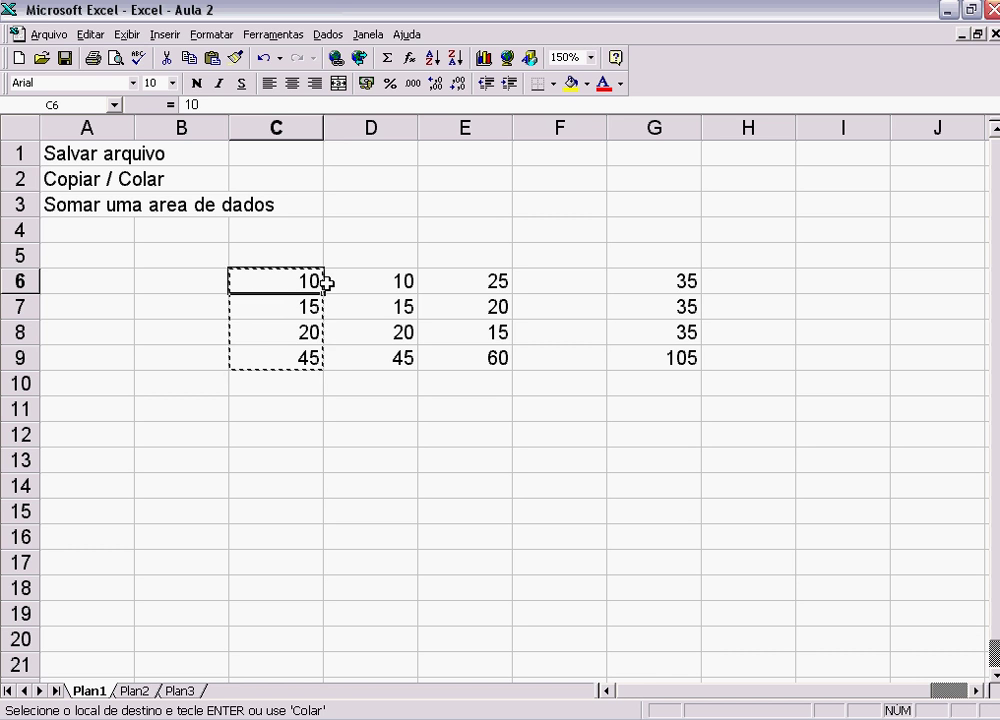
pyautogui.click(171, 282)
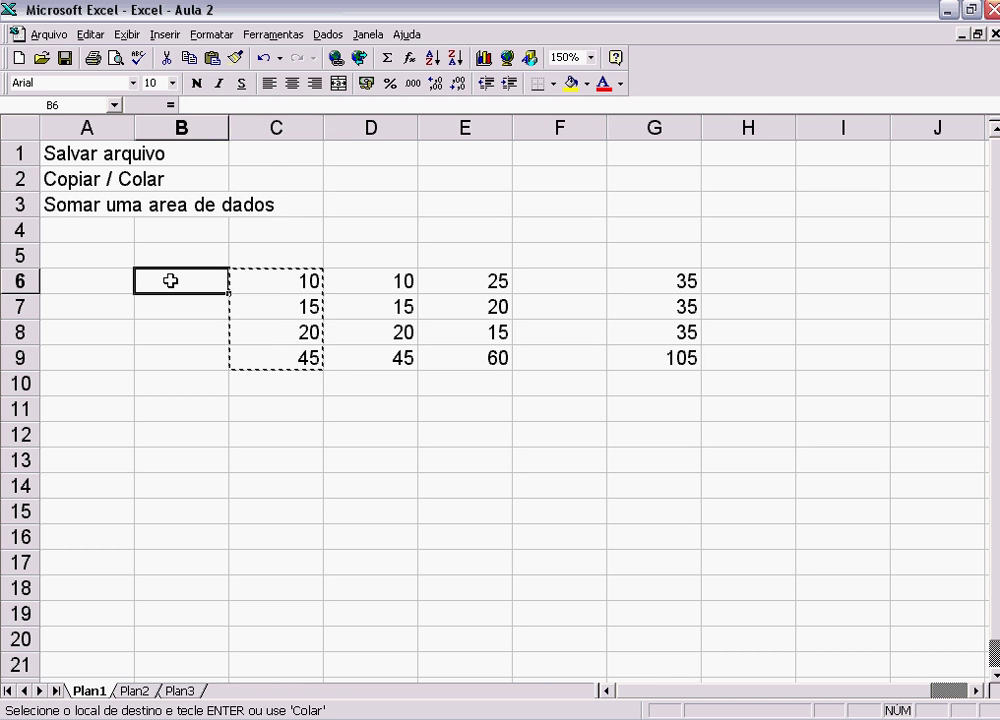
# Paste the copied number block into B6:B9.
pyautogui.press('Return')
pyautogui.click(98, 283)
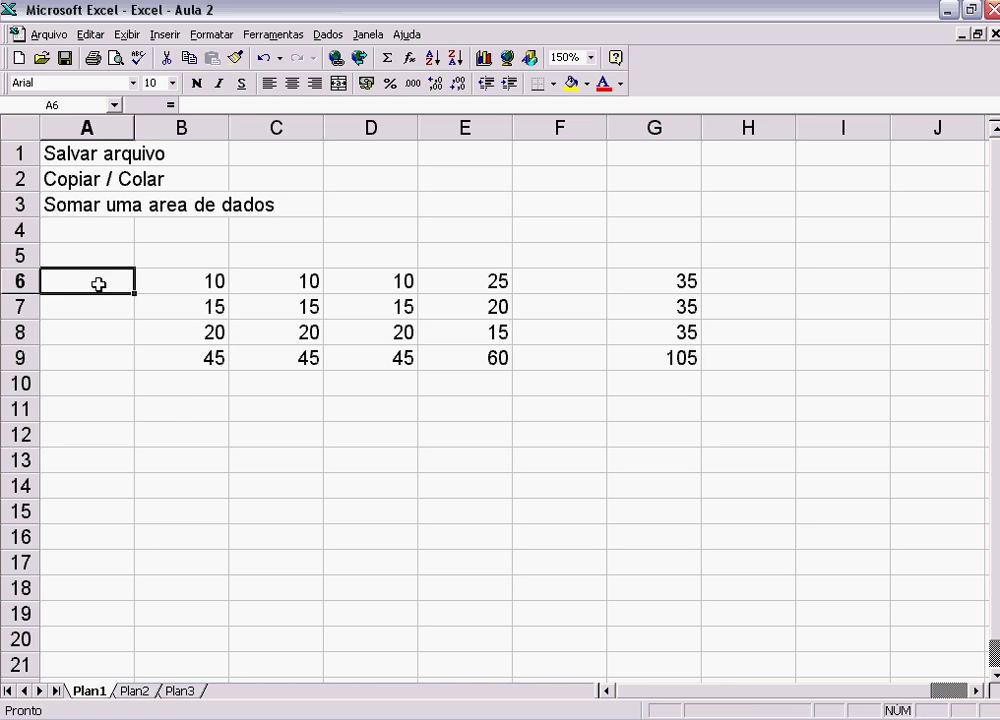
pyautogui.click(281, 280)
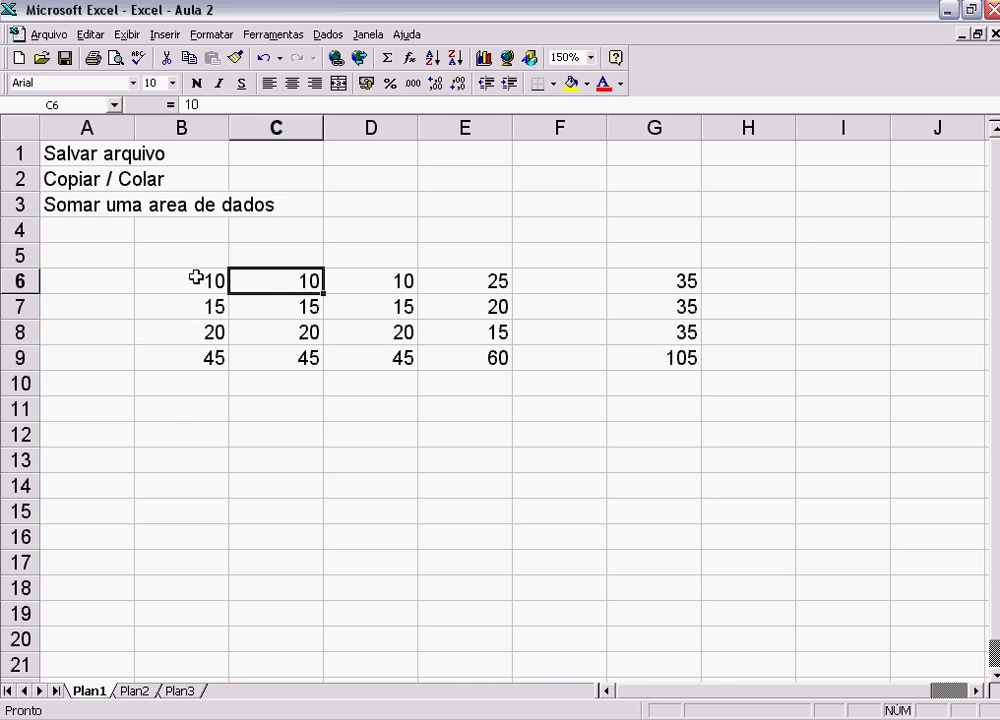
pyautogui.moveTo(194, 281); pyautogui.dragTo(210, 358)
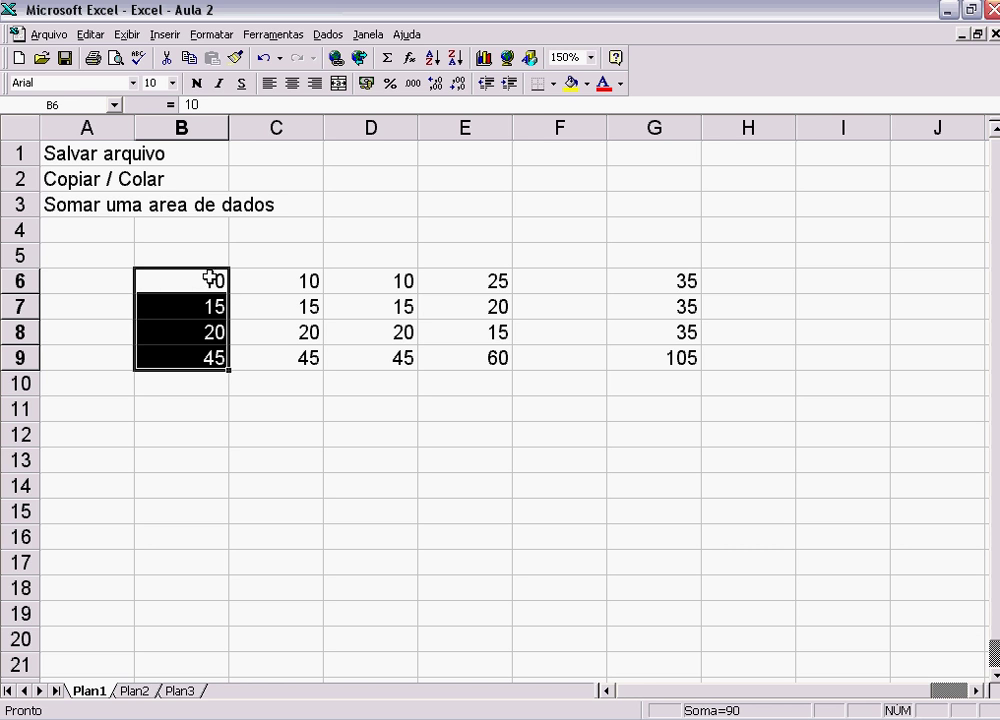
# Copy C6:C9 with Editar > Copiar and paste it into A6:A9.
pyautogui.moveTo(284, 287); pyautogui.dragTo(293, 348)
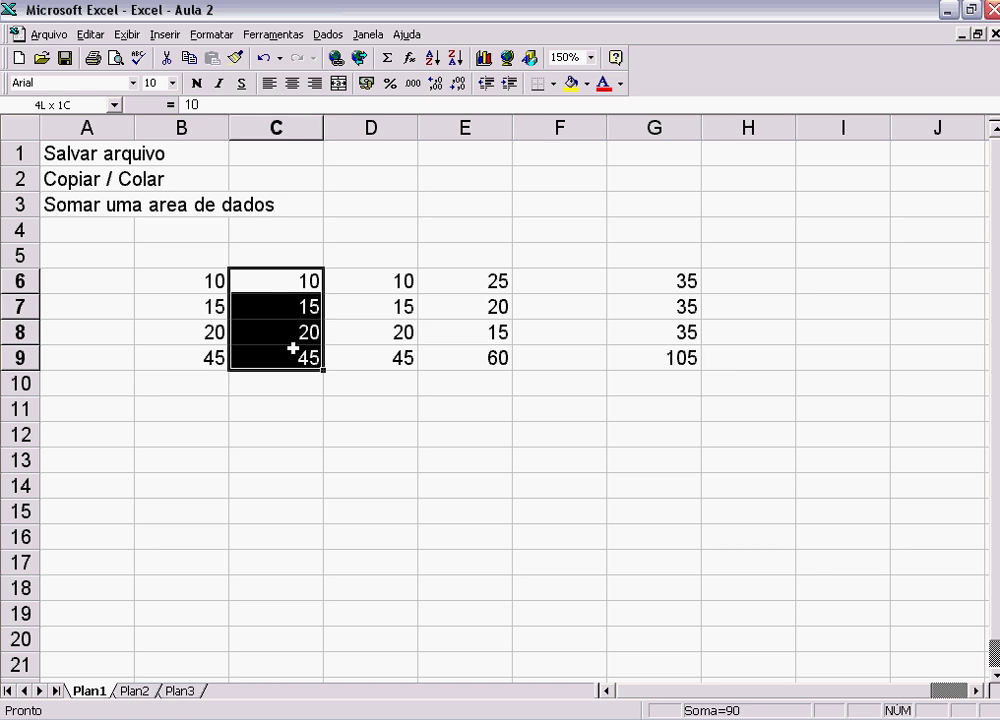
pyautogui.click(90, 34)
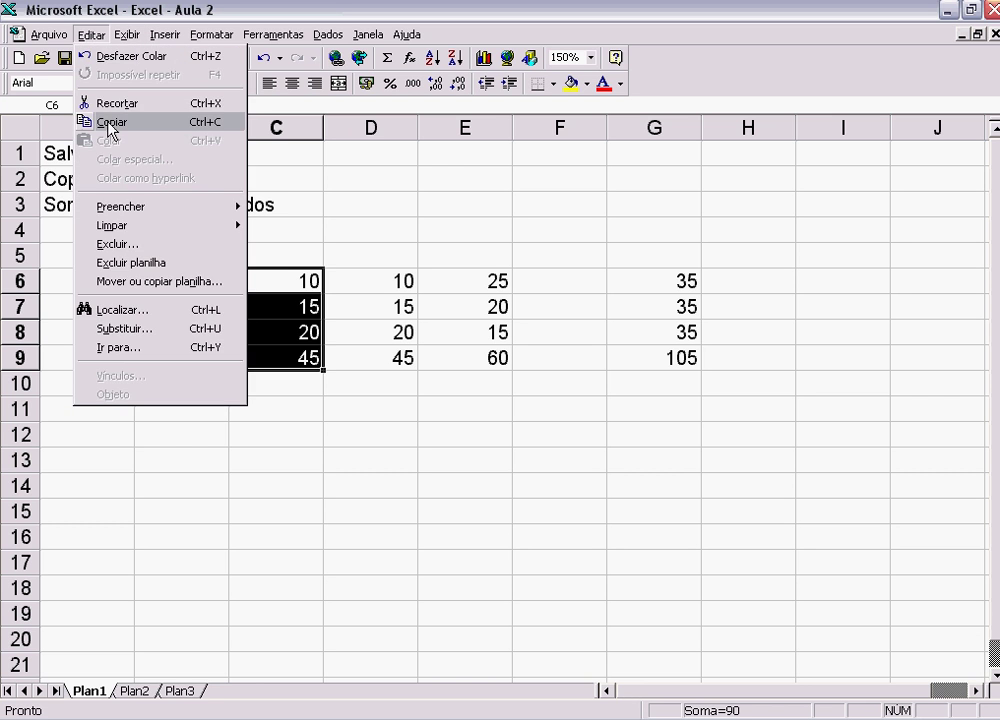
pyautogui.click(103, 121)
pyautogui.click(132, 281)
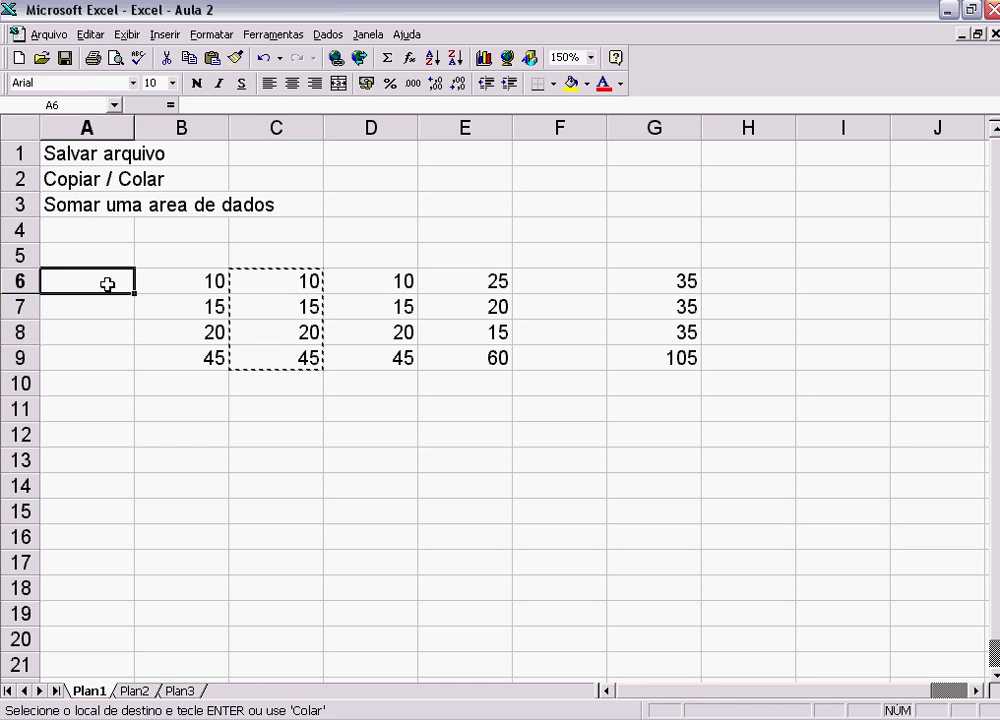
pyautogui.click(88, 34)
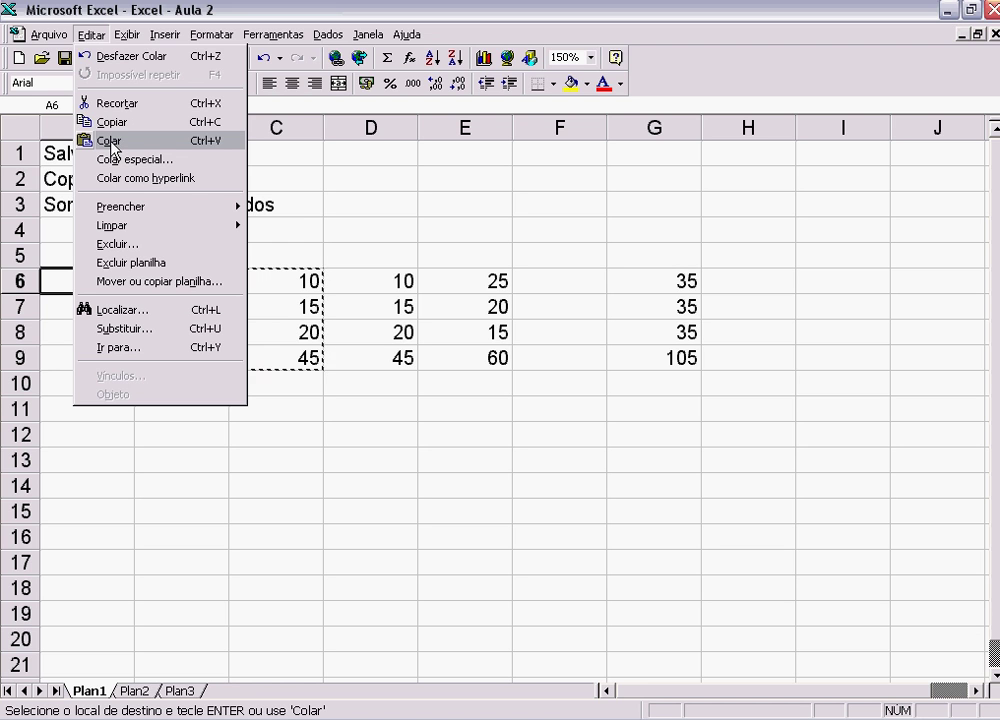
pyautogui.click(350, 185)
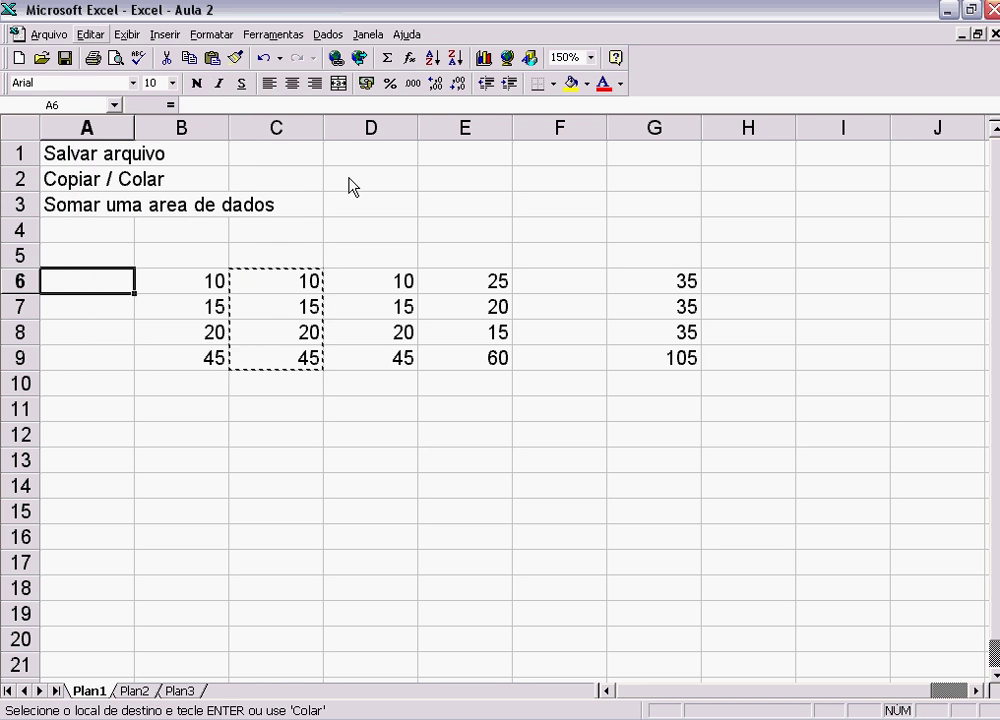
pyautogui.hotkey('alt', 'e')
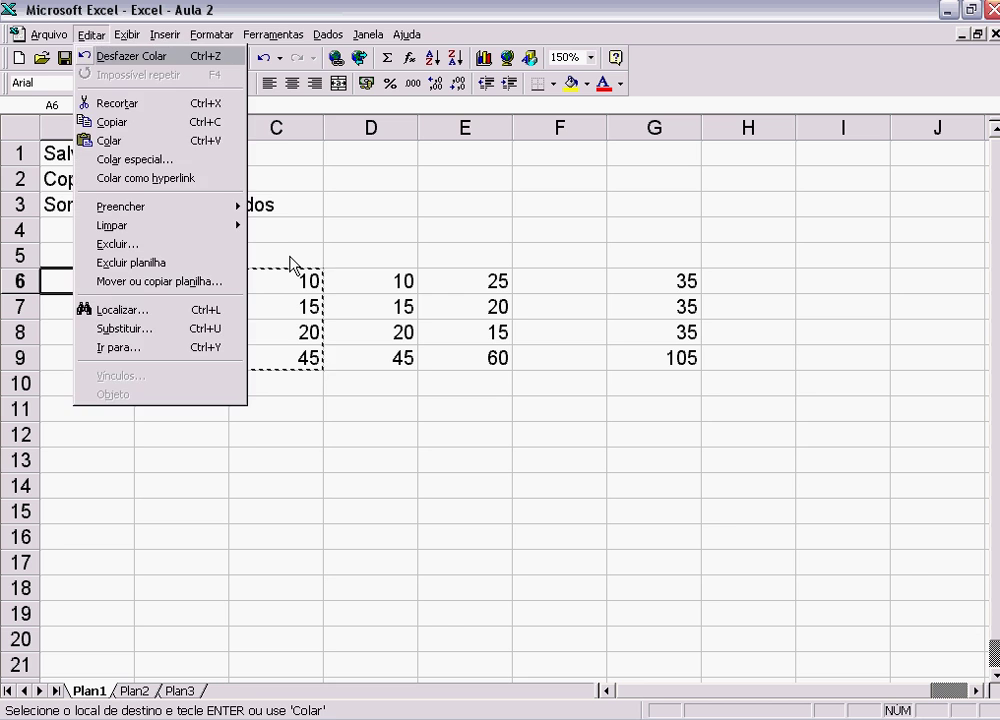
pyautogui.click(290, 263)
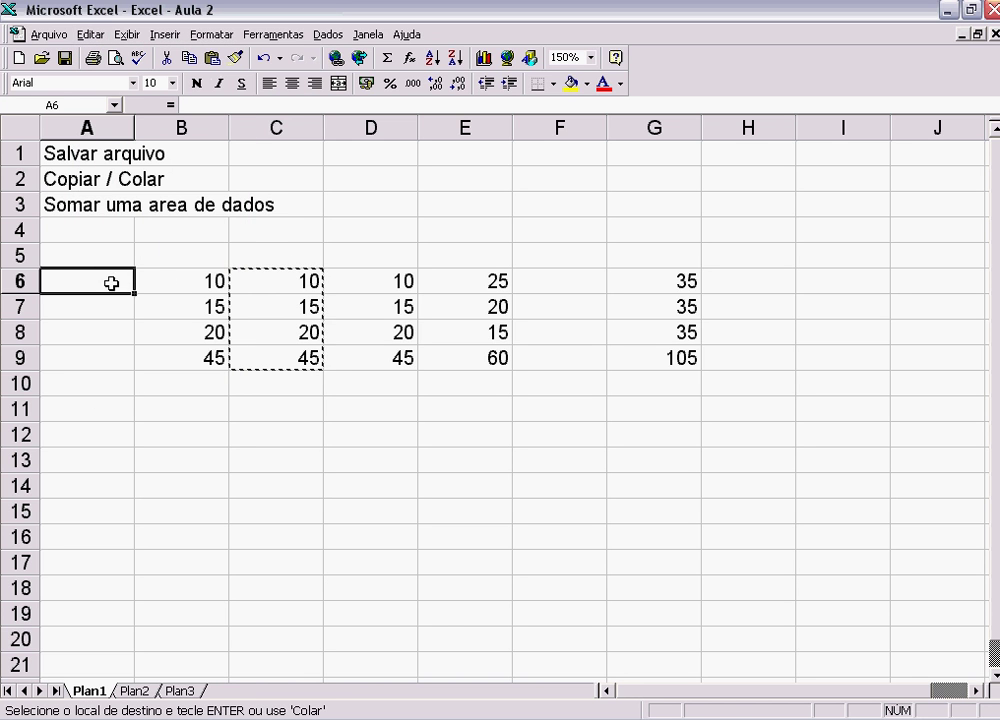
pyautogui.press('Return')
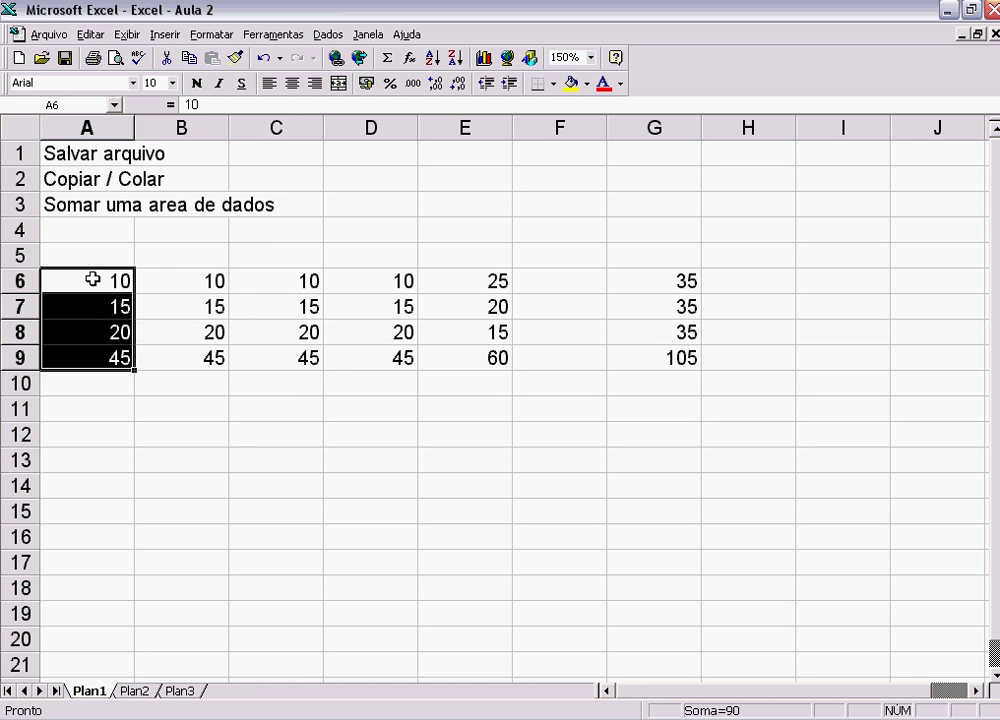
# Compare row 6 across columns A to D and check A9's =A6+A7+A8 total.
pyautogui.click(177, 289)
pyautogui.click(78, 290)
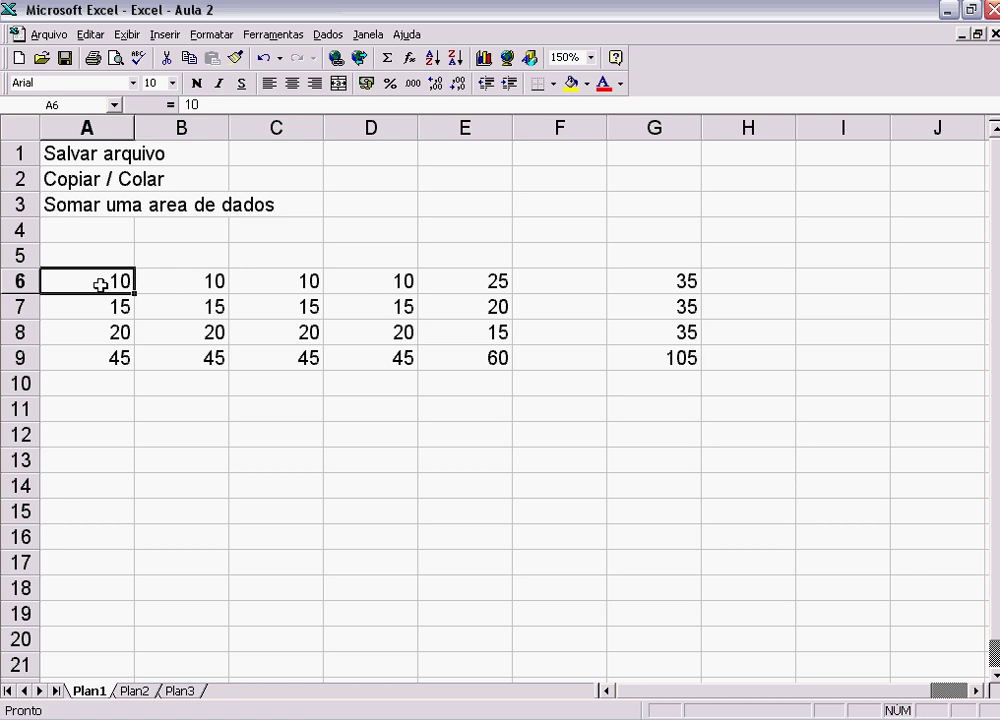
pyautogui.click(193, 280)
pyautogui.click(283, 270)
pyautogui.click(382, 280)
pyautogui.click(215, 282)
pyautogui.click(119, 277)
pyautogui.click(208, 279)
pyautogui.click(330, 284)
pyautogui.click(281, 281)
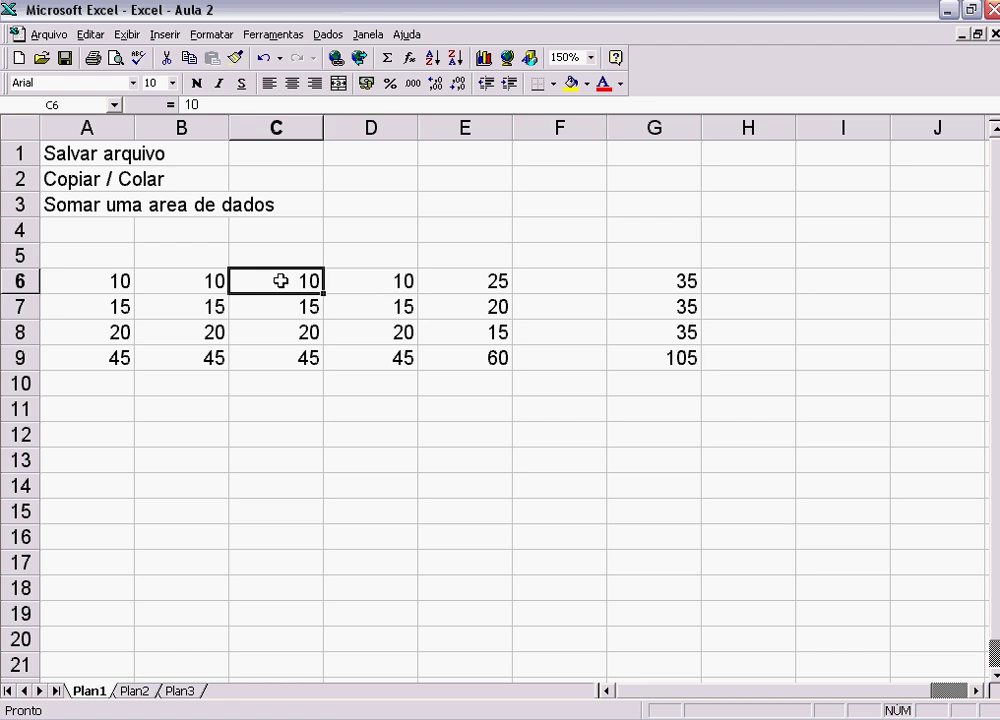
pyautogui.click(385, 278)
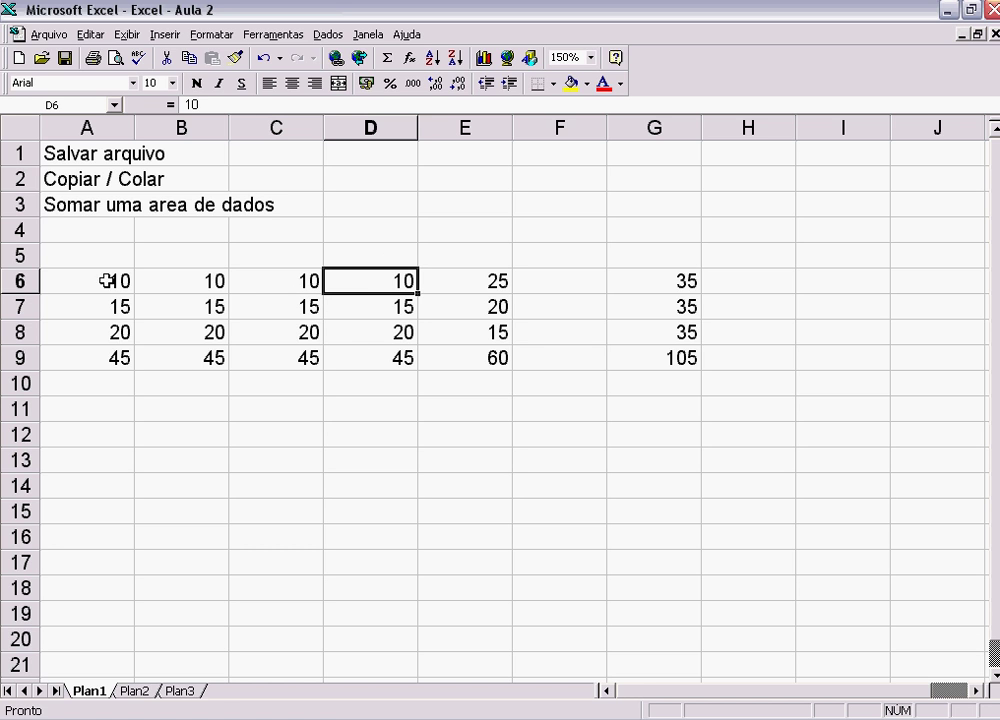
pyautogui.click(110, 357)
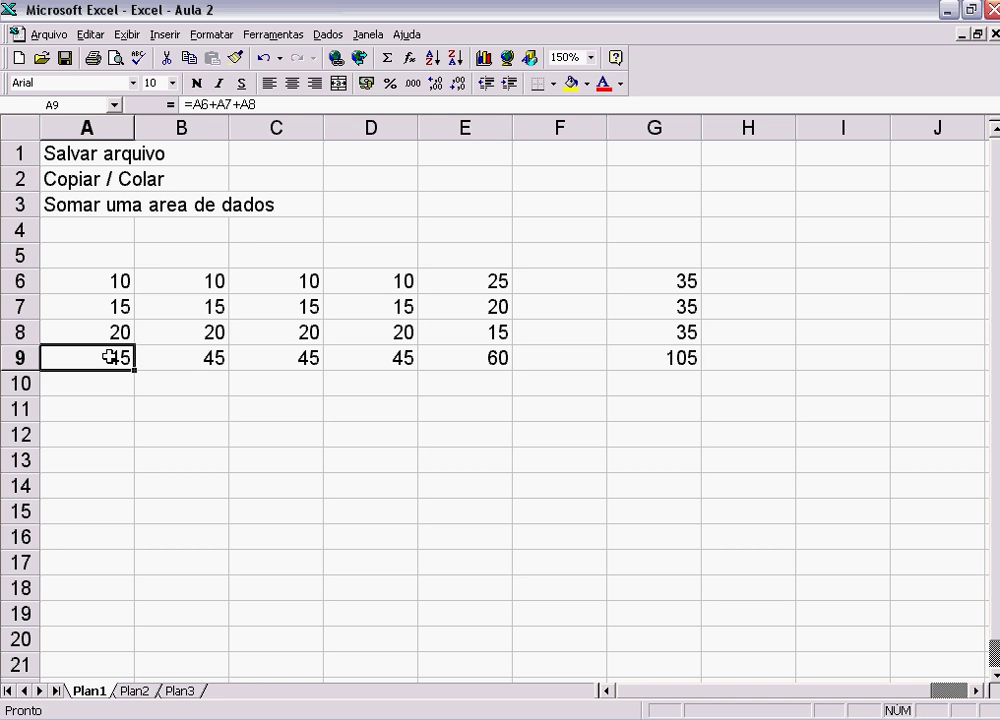
# Inspect D9's =D6+D7+D8 formula and the D6, D7, D8 values it adds.
pyautogui.click(195, 358)
pyautogui.click(306, 355)
pyautogui.click(395, 357)
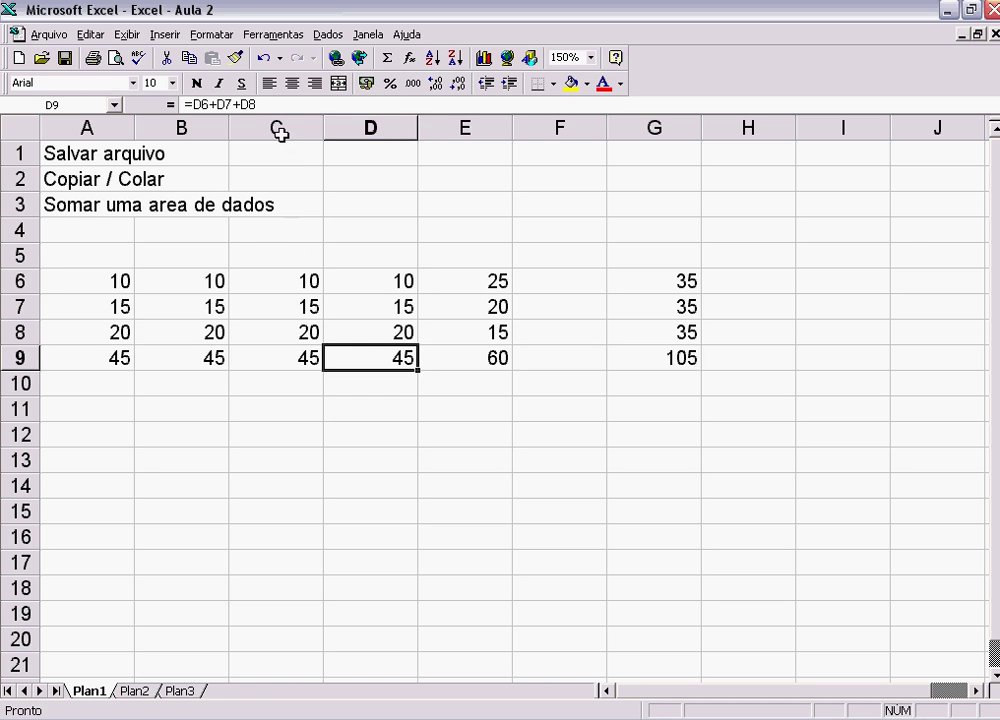
pyautogui.click(290, 359)
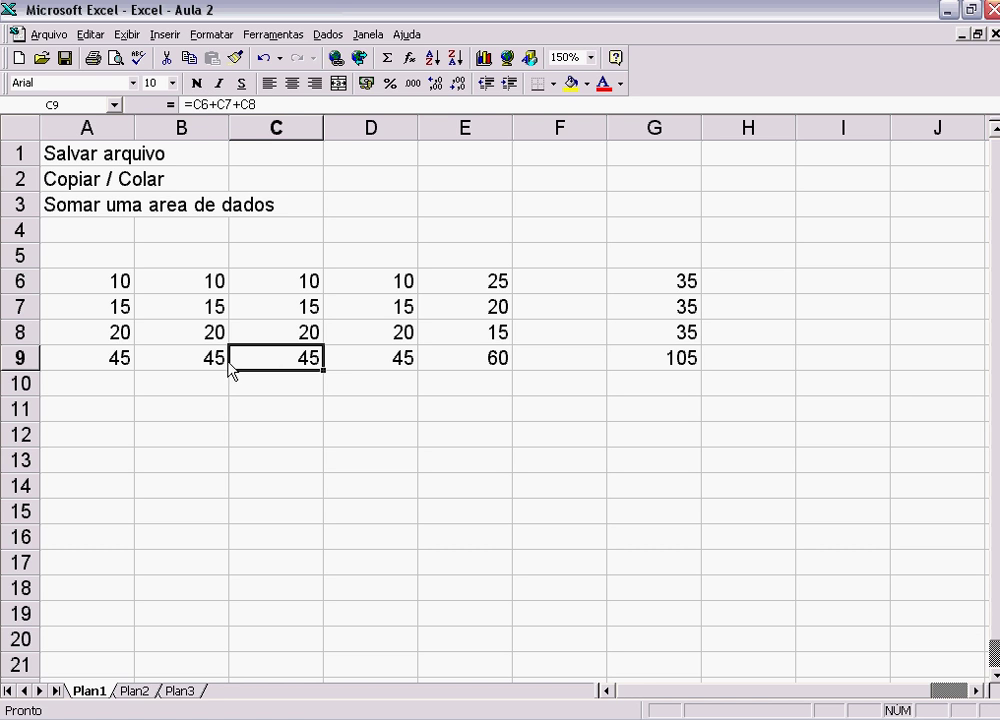
pyautogui.click(386, 352)
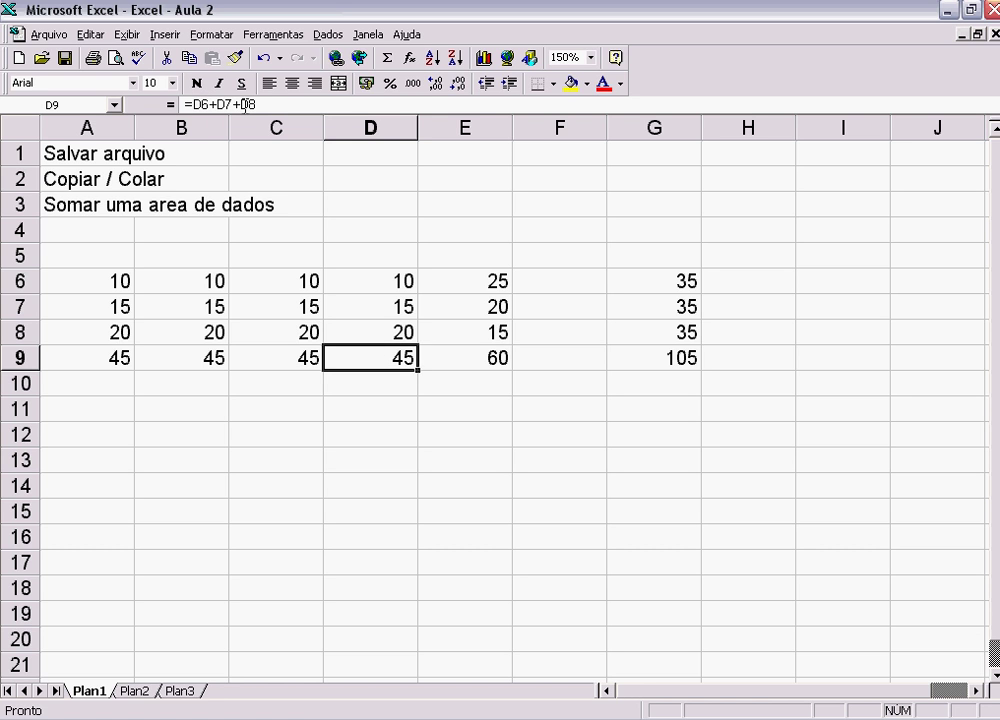
pyautogui.click(398, 281)
pyautogui.click(393, 305)
pyautogui.click(381, 341)
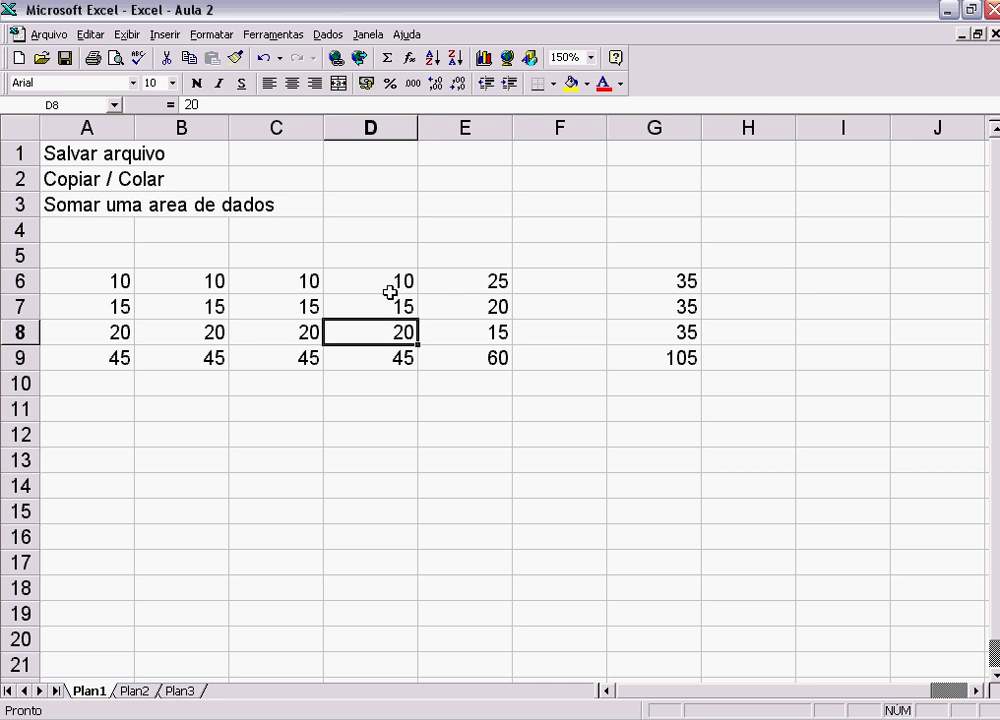
# Check the B9 and A9 totals, then recheck D9 against D6.
pyautogui.click(212, 357)
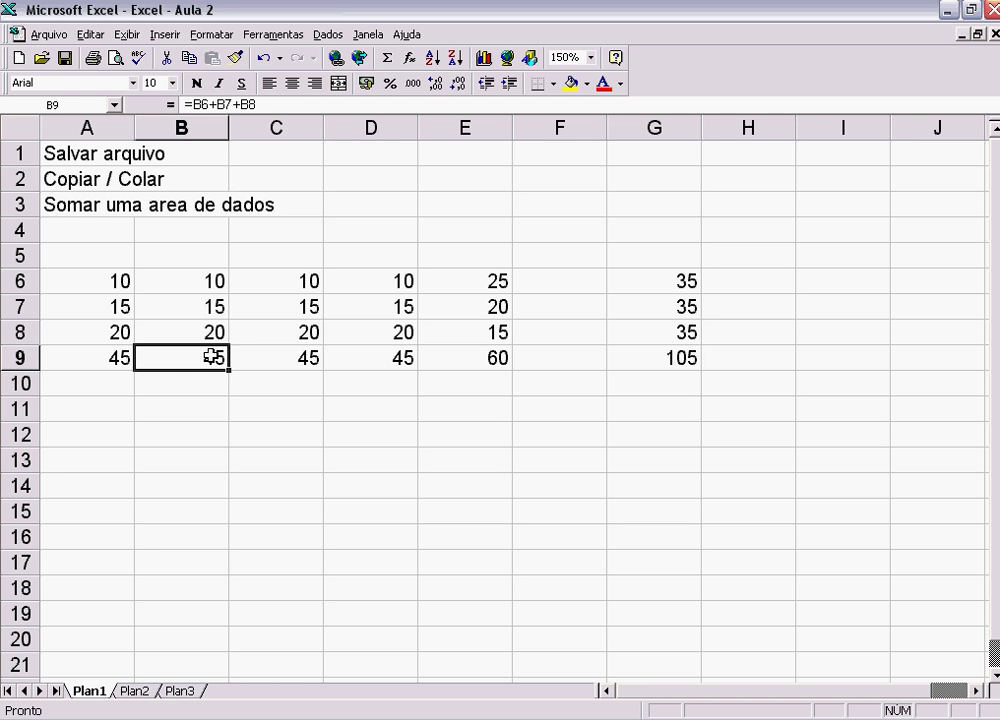
pyautogui.click(112, 357)
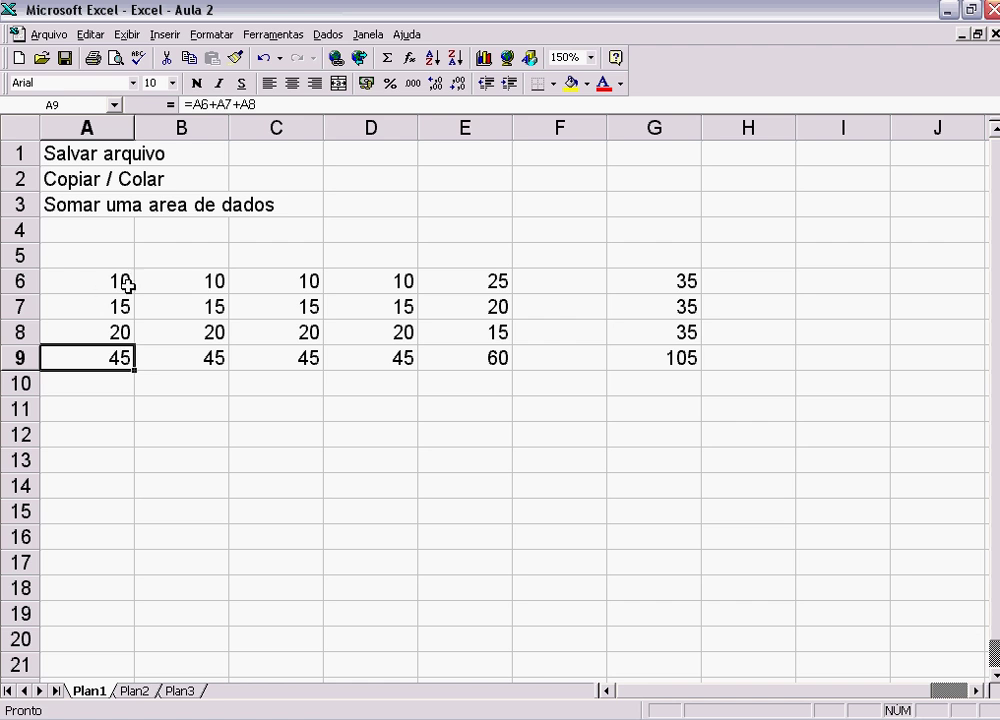
pyautogui.click(382, 281)
pyautogui.click(397, 357)
pyautogui.click(384, 286)
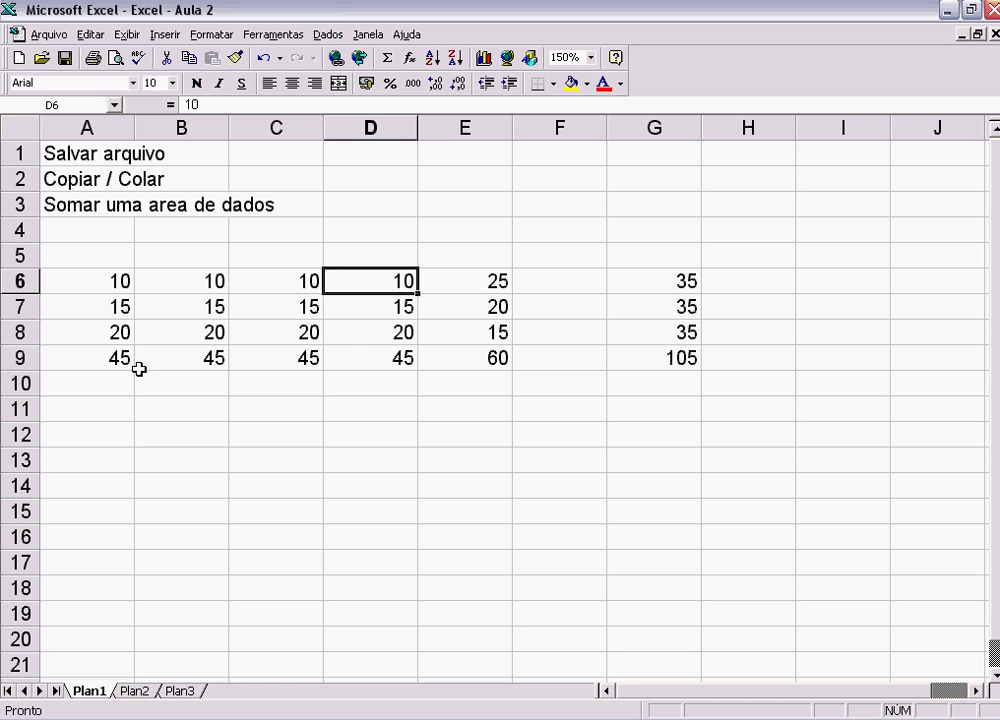
pyautogui.click(397, 359)
# Confirm that A9 through D9 each total their own column to 45.
pyautogui.click(285, 360)
pyautogui.click(210, 362)
pyautogui.click(90, 352)
pyautogui.click(184, 365)
pyautogui.click(300, 360)
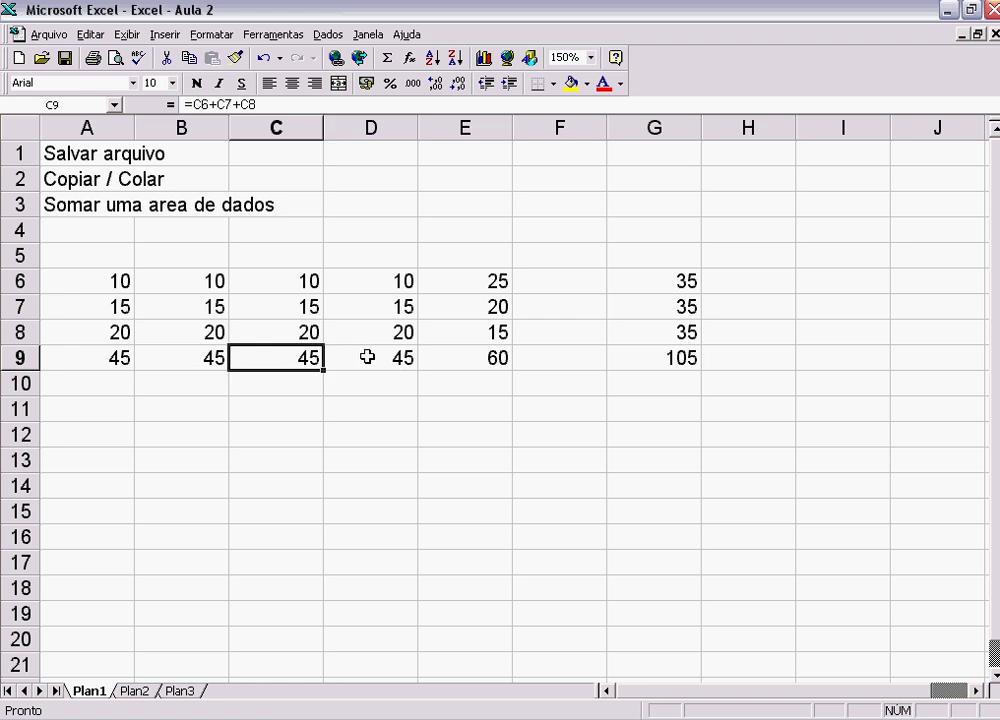
pyautogui.click(397, 363)
pyautogui.click(90, 362)
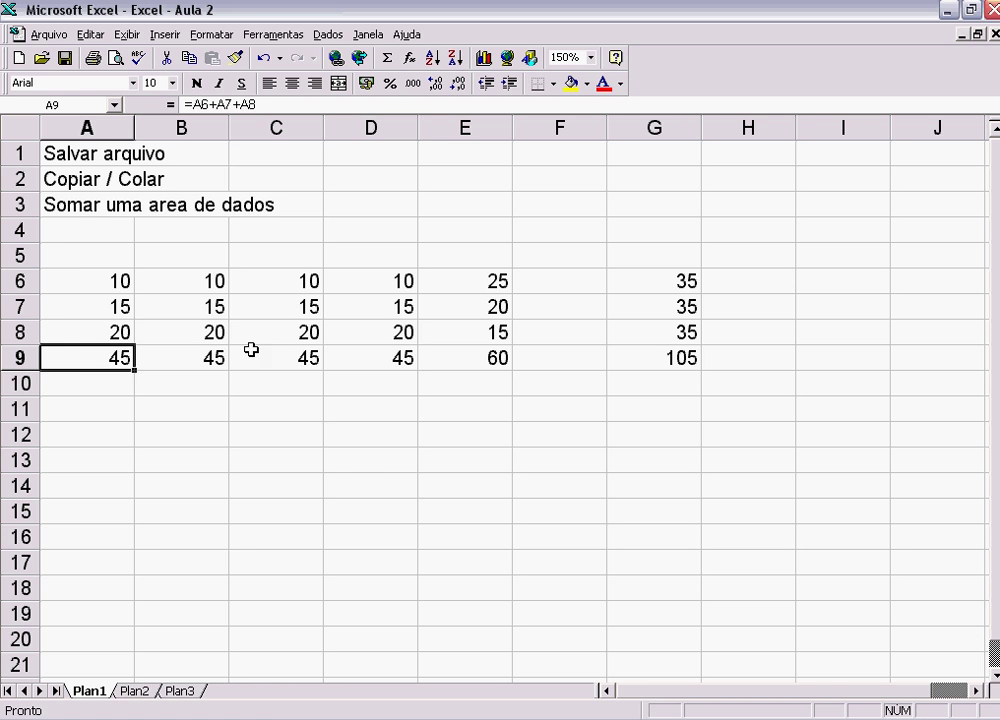
pyautogui.click(195, 360)
pyautogui.click(95, 357)
# Change D6 to 15 and confirm D9 recalculates to 50.
pyautogui.click(388, 279)
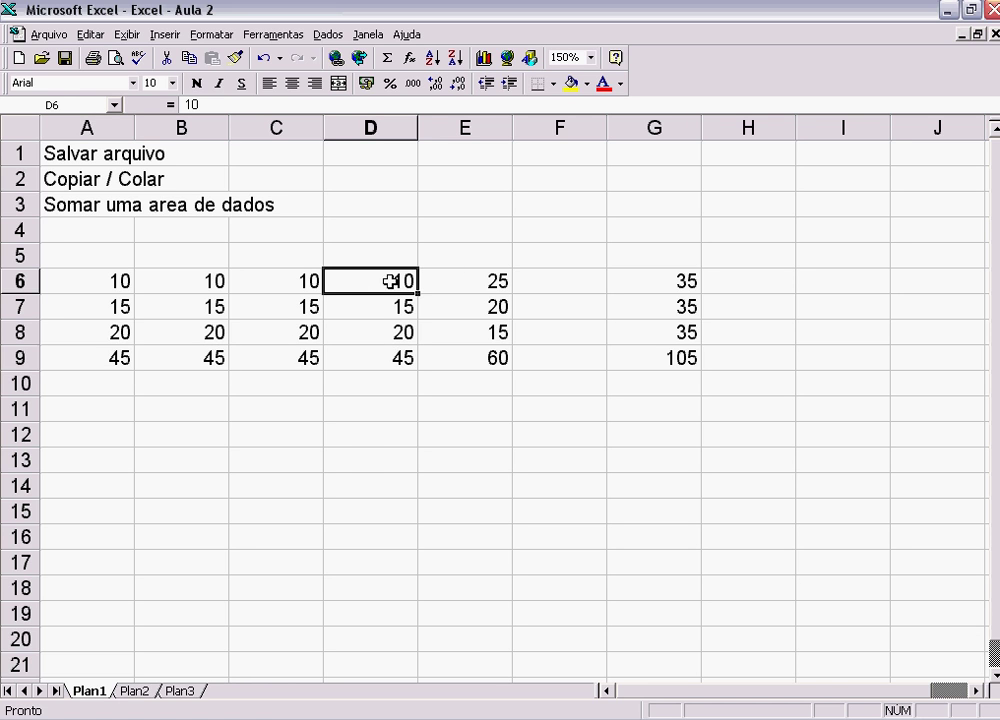
pyautogui.write('15')
pyautogui.press('Return')
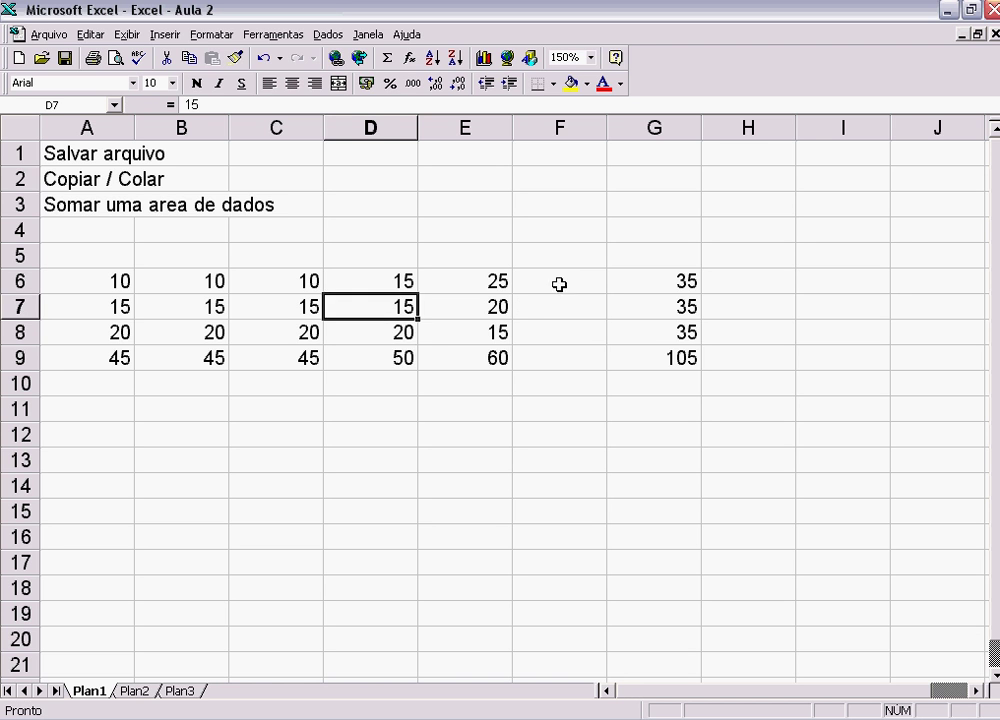
pyautogui.click(365, 356)
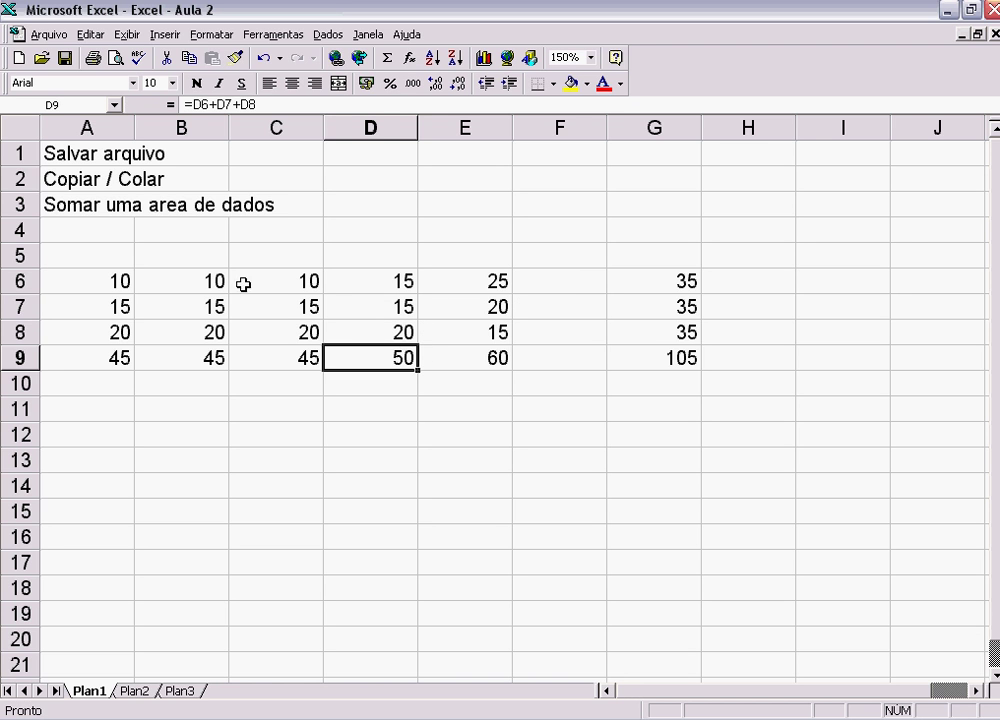
# Change B6 to 20, confirm B9 becomes 55, and review D9's D6:D8 range.
pyautogui.click(214, 275)
pyautogui.write('20')
pyautogui.press('Return')
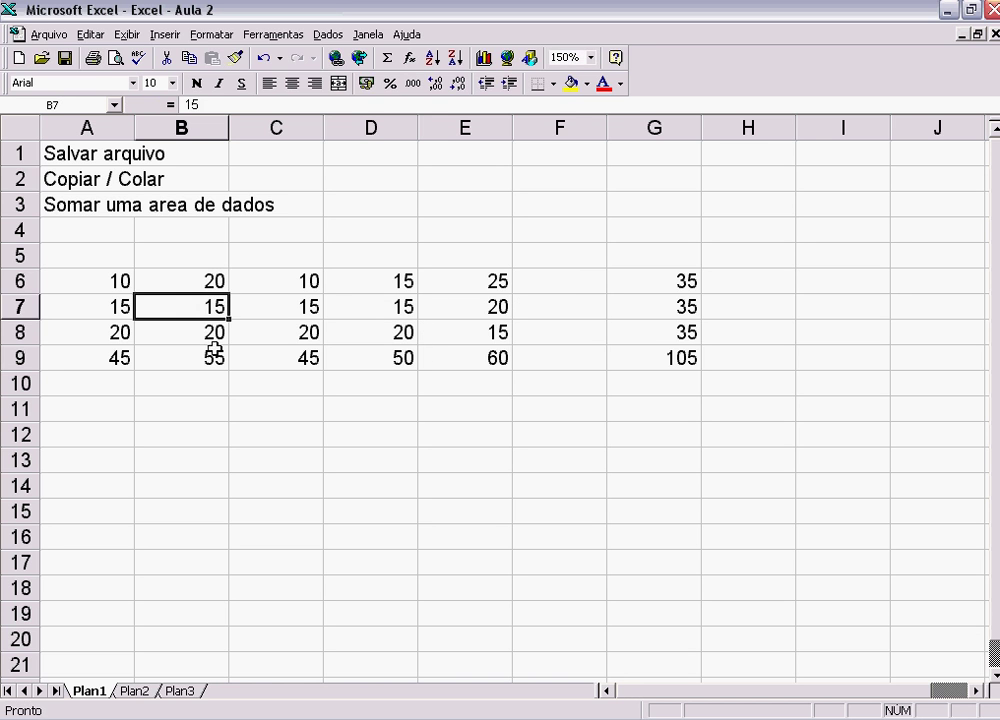
pyautogui.click(212, 355)
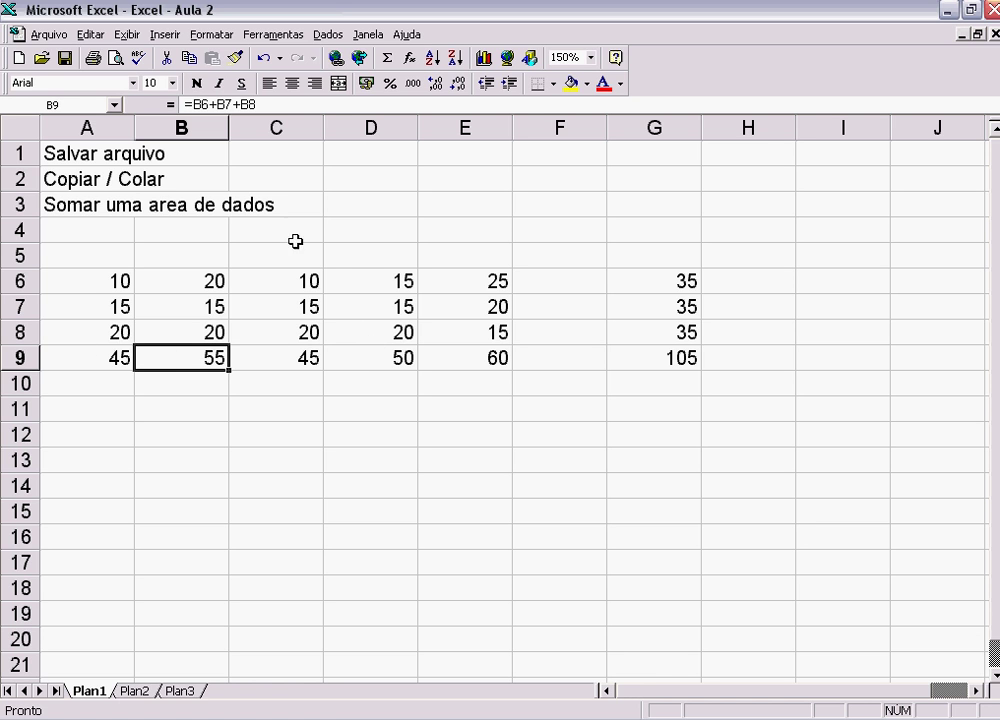
pyautogui.click(77, 205)
pyautogui.click(393, 355)
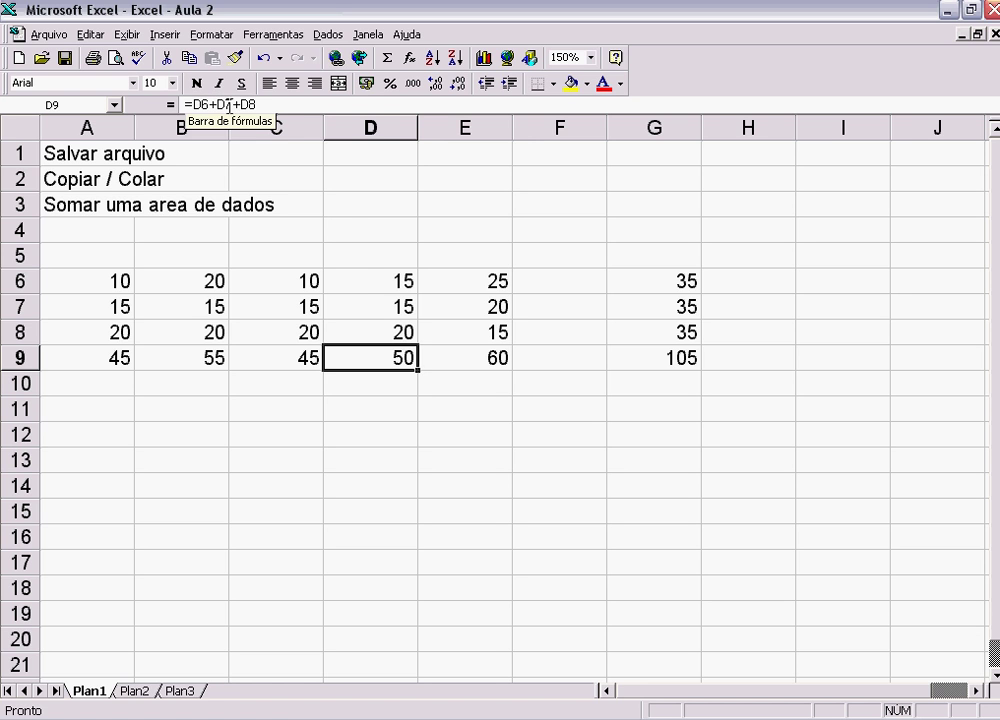
pyautogui.moveTo(400, 284)
pyautogui.mouseDown()
pyautogui.moveTo(387, 529)
pyautogui.moveTo(387, 342)
pyautogui.mouseUp()
pyautogui.click(384, 277)
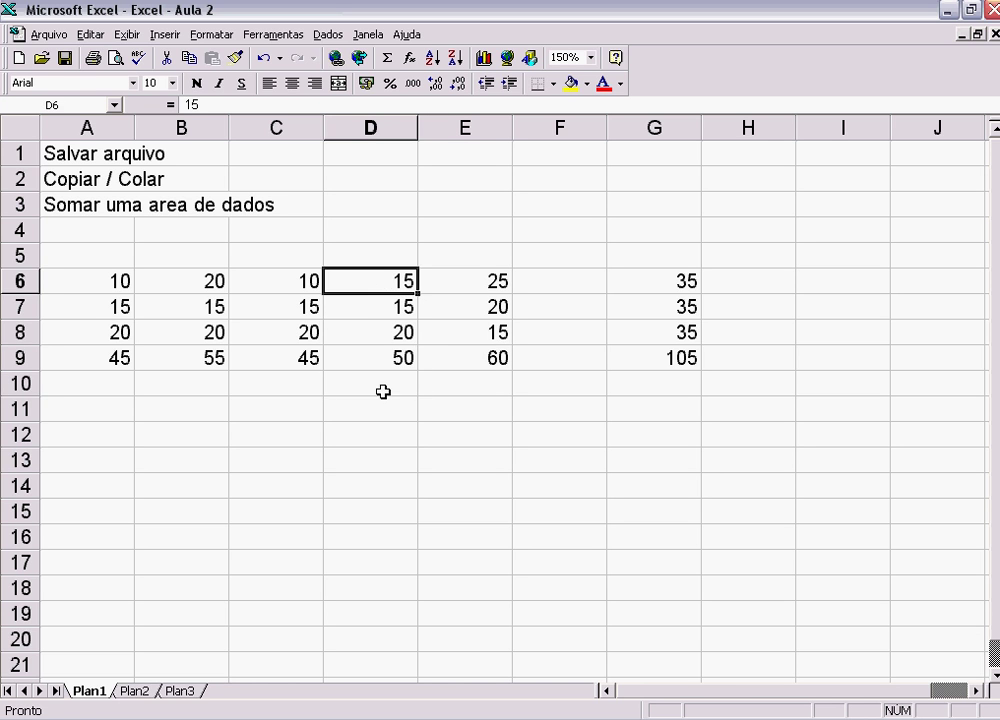
pyautogui.click(393, 372)
pyautogui.click(381, 279)
pyautogui.click(368, 315)
pyautogui.click(368, 330)
pyautogui.click(364, 356)
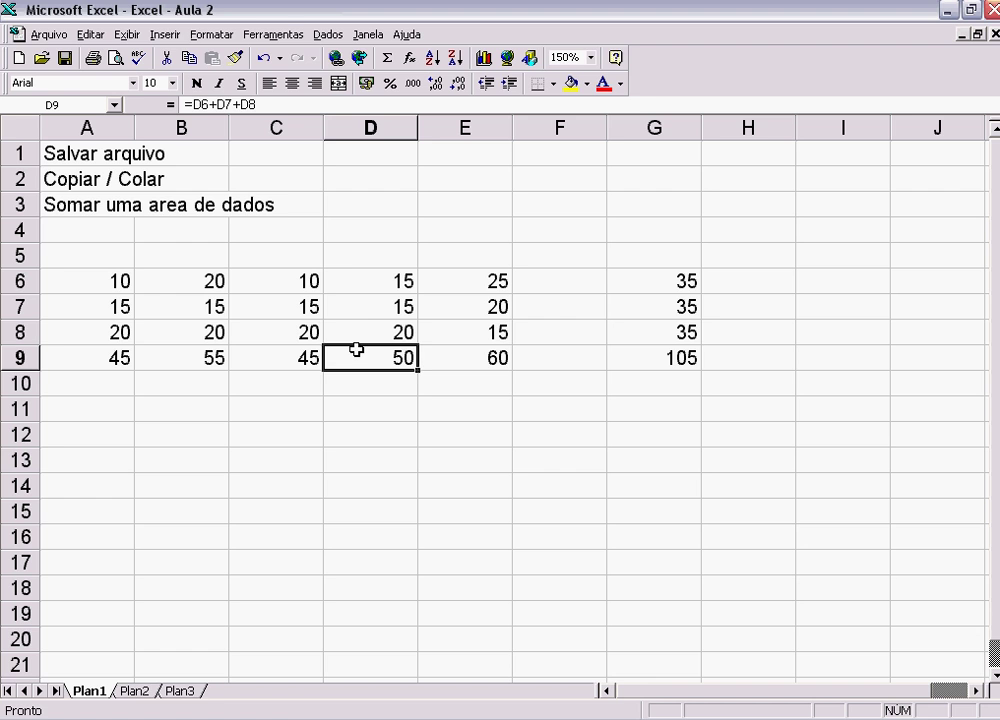
pyautogui.click(367, 284)
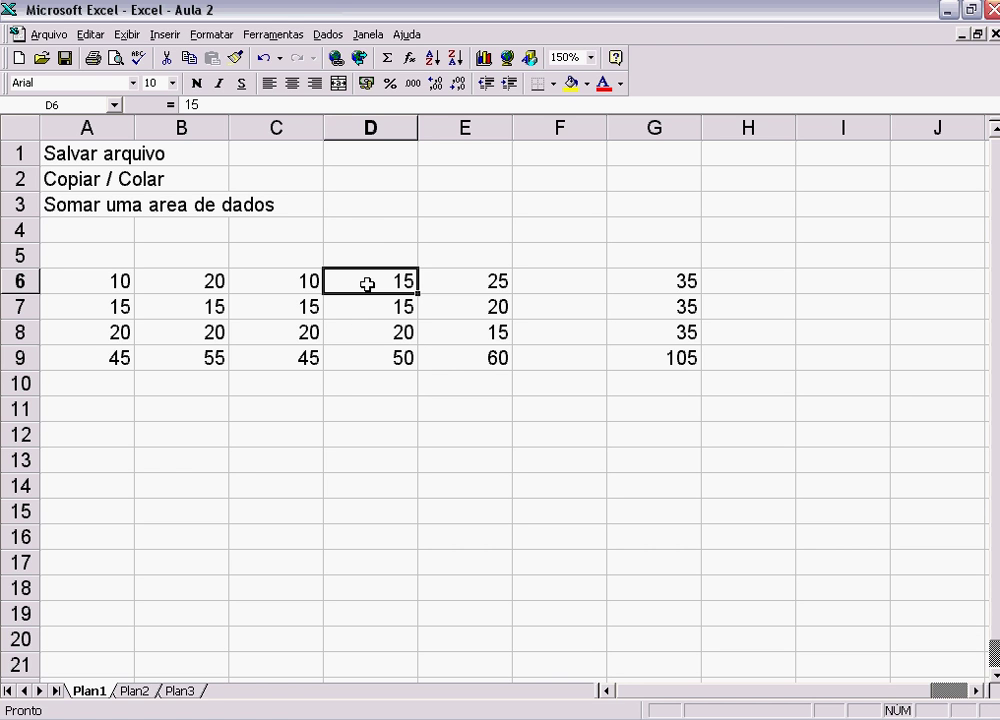
pyautogui.click(471, 361)
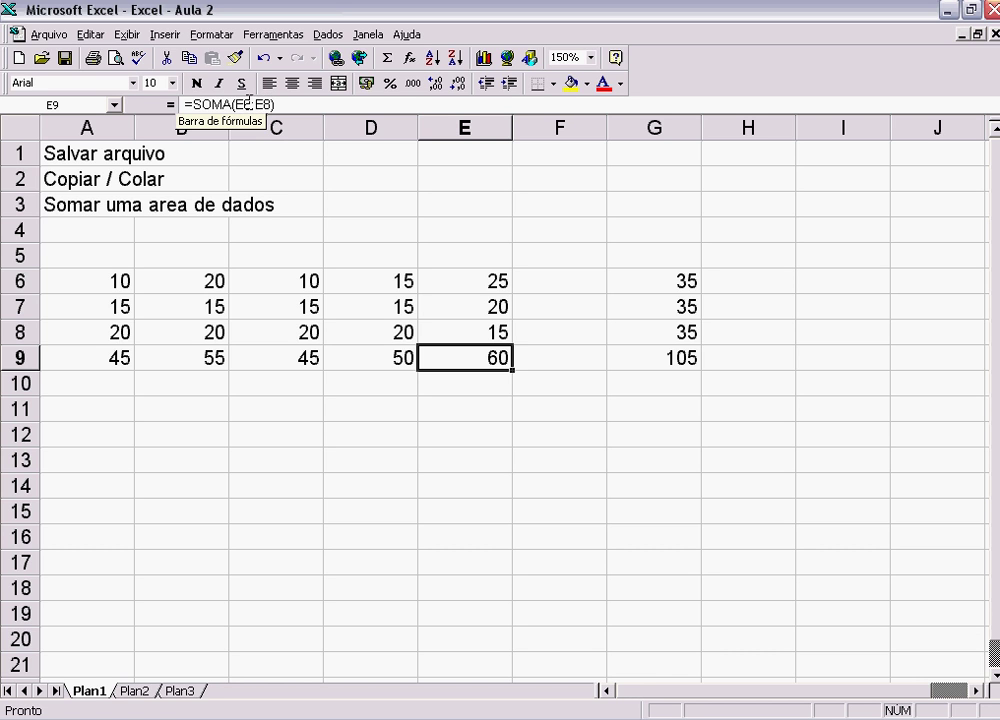
pyautogui.click(252, 104)
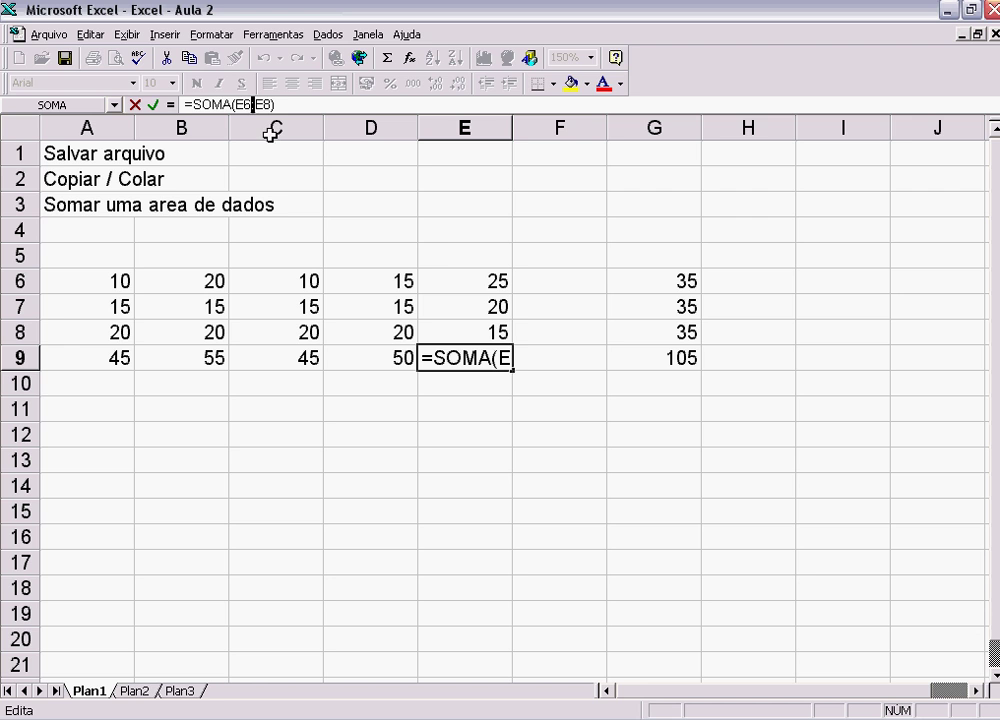
pyautogui.click(449, 236)
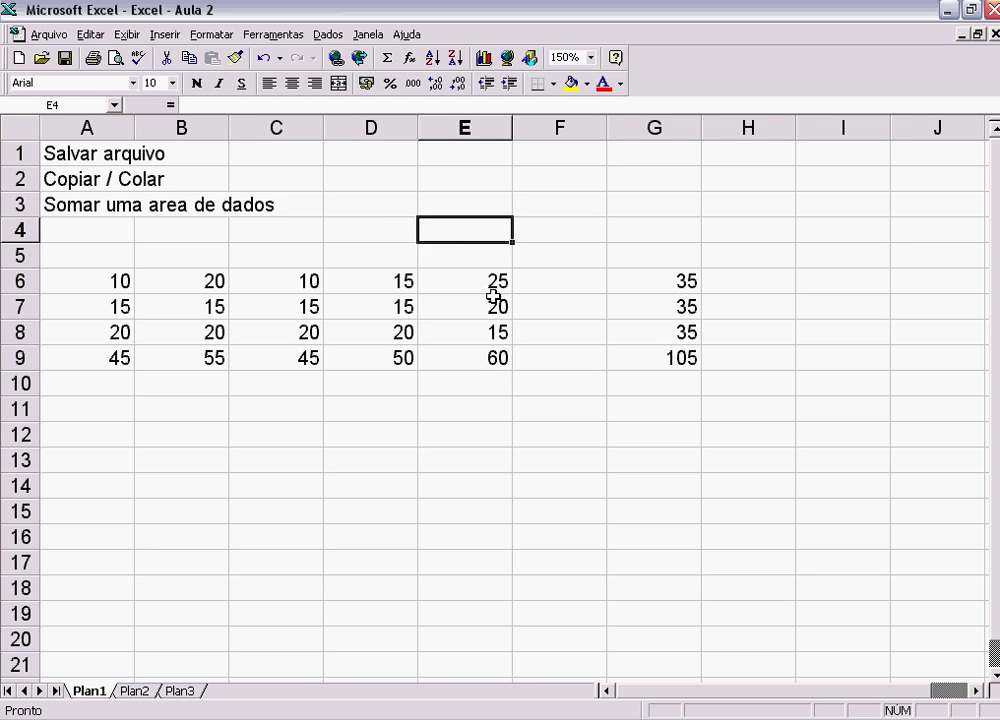
pyautogui.click(469, 280)
pyautogui.click(490, 334)
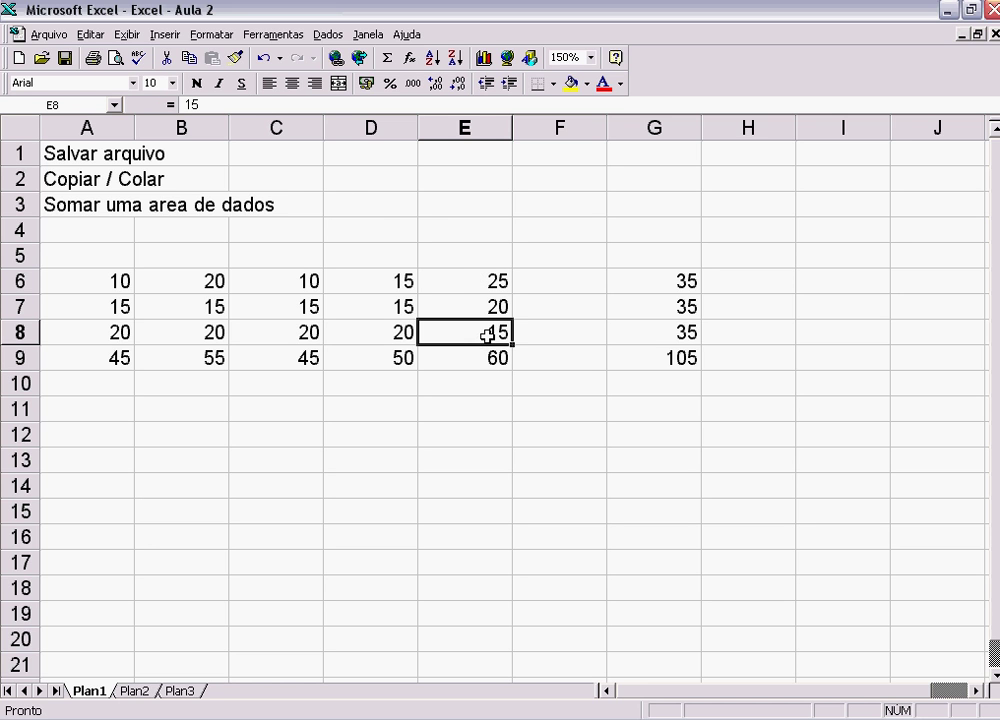
pyautogui.click(464, 280)
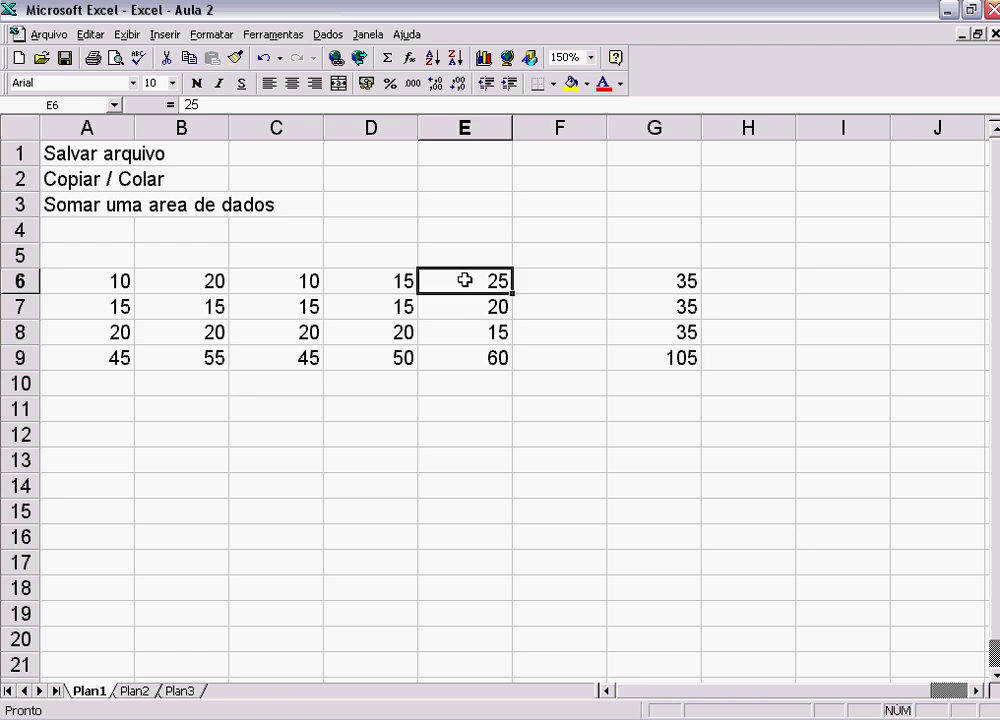
pyautogui.click(474, 336)
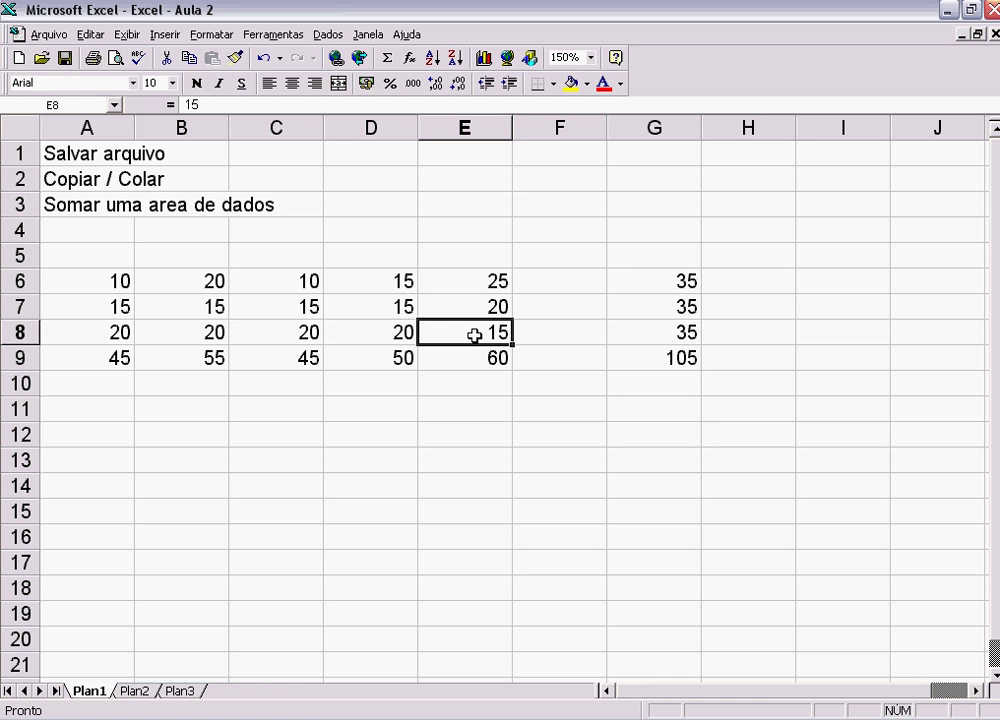
pyautogui.click(485, 357)
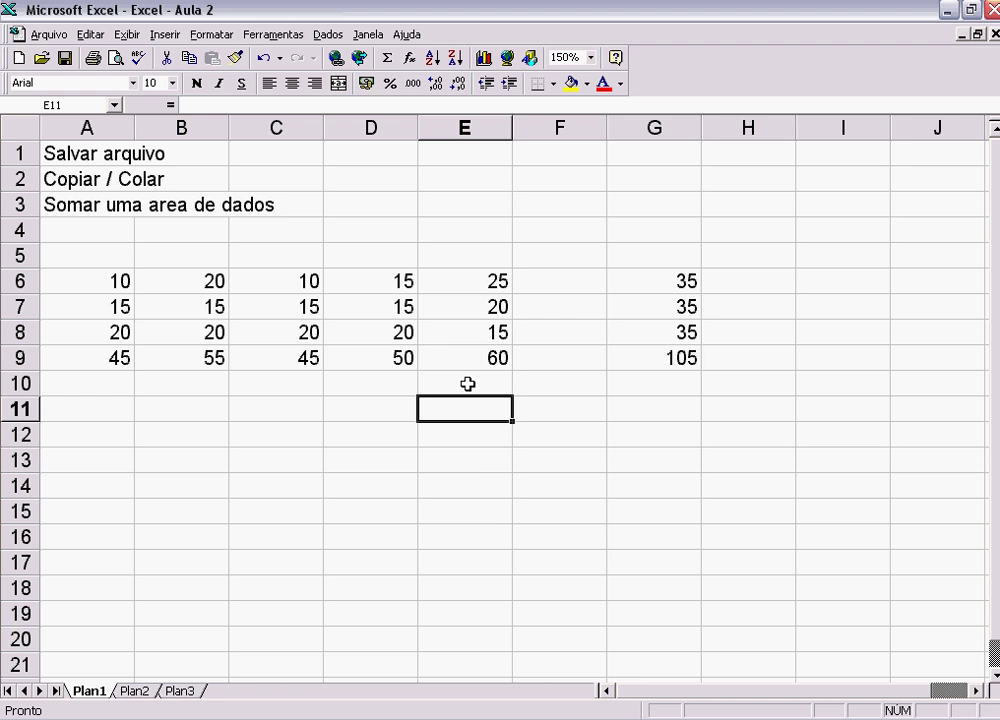
pyautogui.click(485, 489)
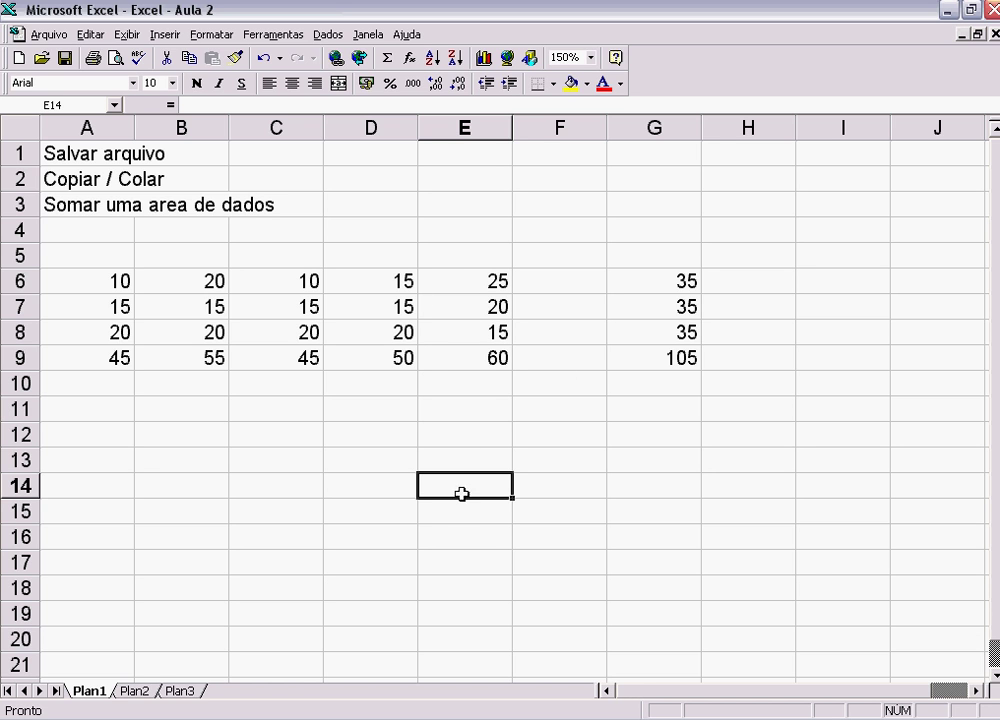
pyautogui.click(458, 357)
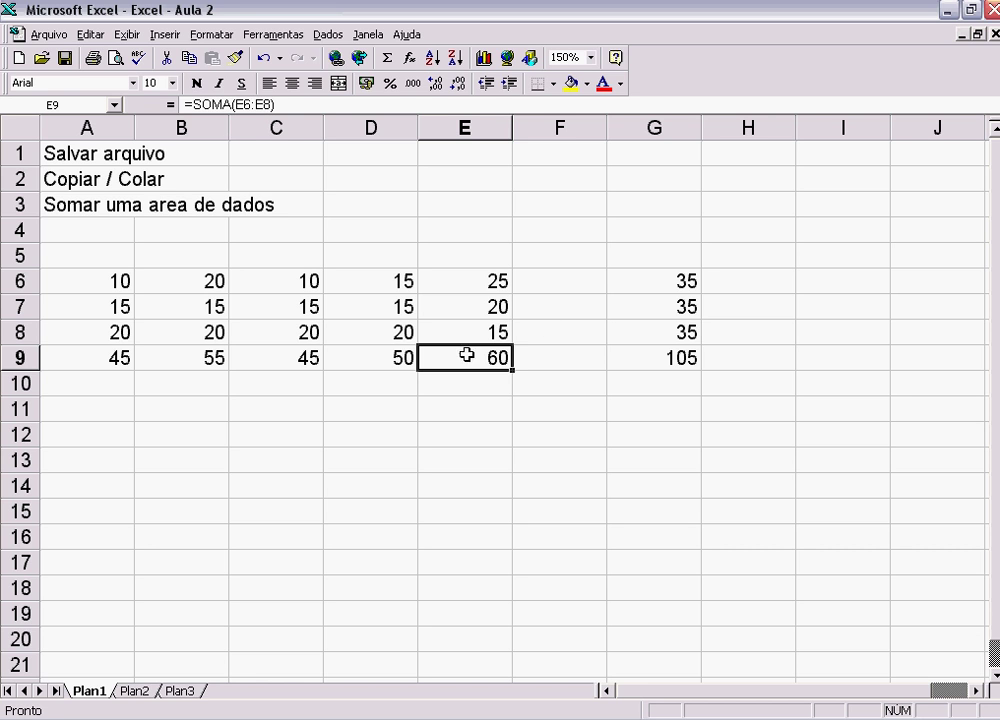
pyautogui.click(258, 105)
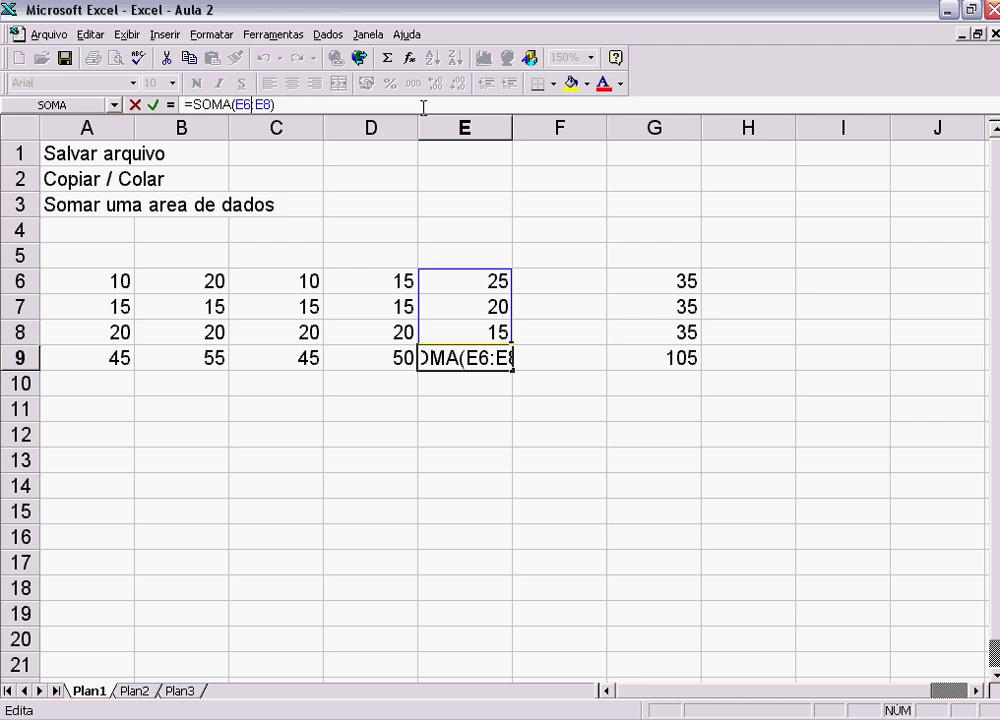
pyautogui.write('+e7')
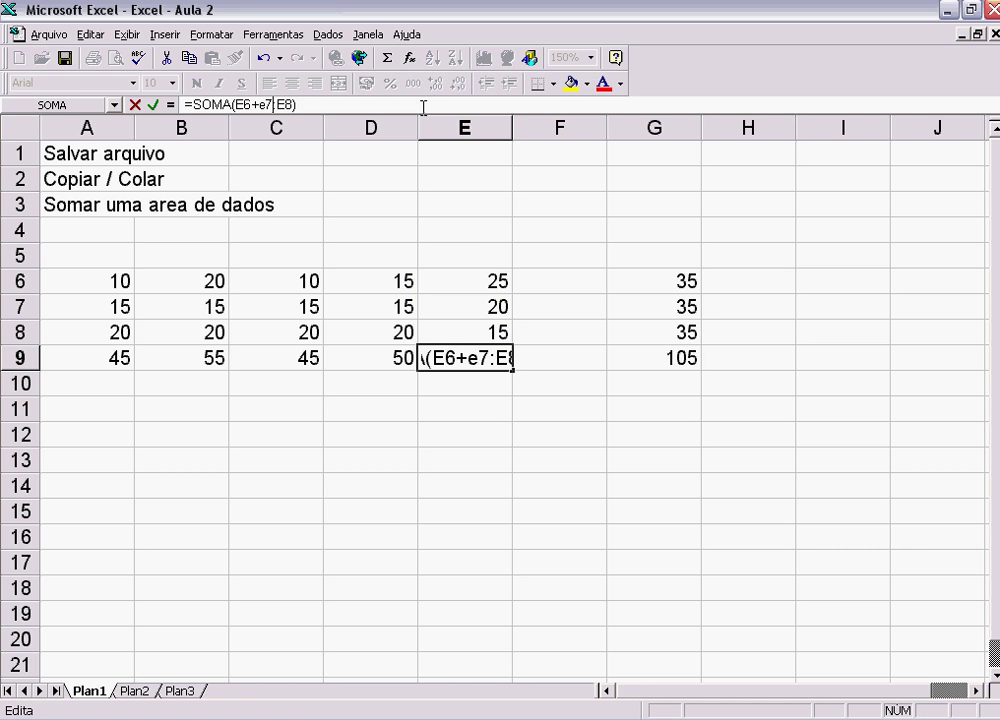
pyautogui.write('+')
pyautogui.press('Delete')
pyautogui.press('Return')
pyautogui.press('Up')
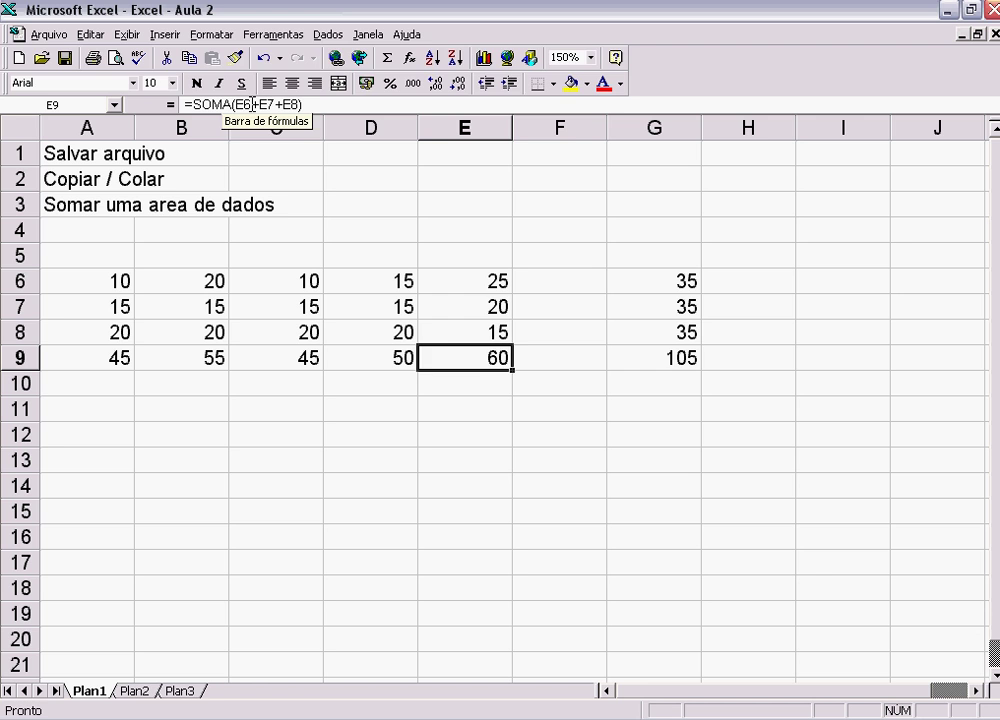
pyautogui.click(253, 104)
pyautogui.write(':')
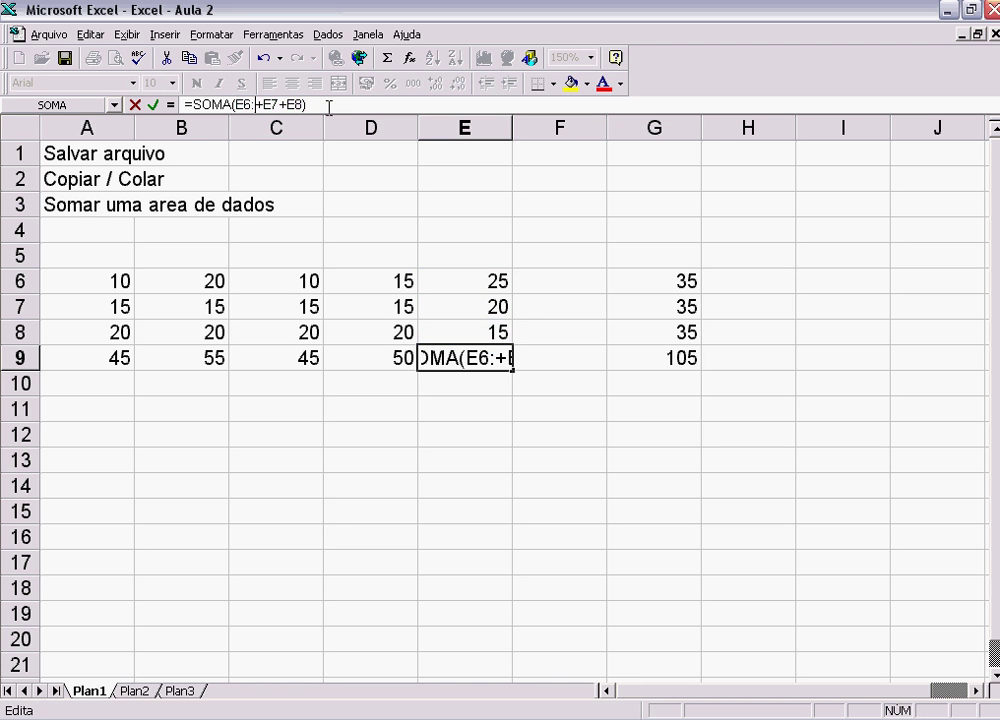
pyautogui.press('Delete')
pyautogui.press('Delete')
pyautogui.press('Delete')
pyautogui.press('Delete')
pyautogui.press('Return')
pyautogui.press('Up')
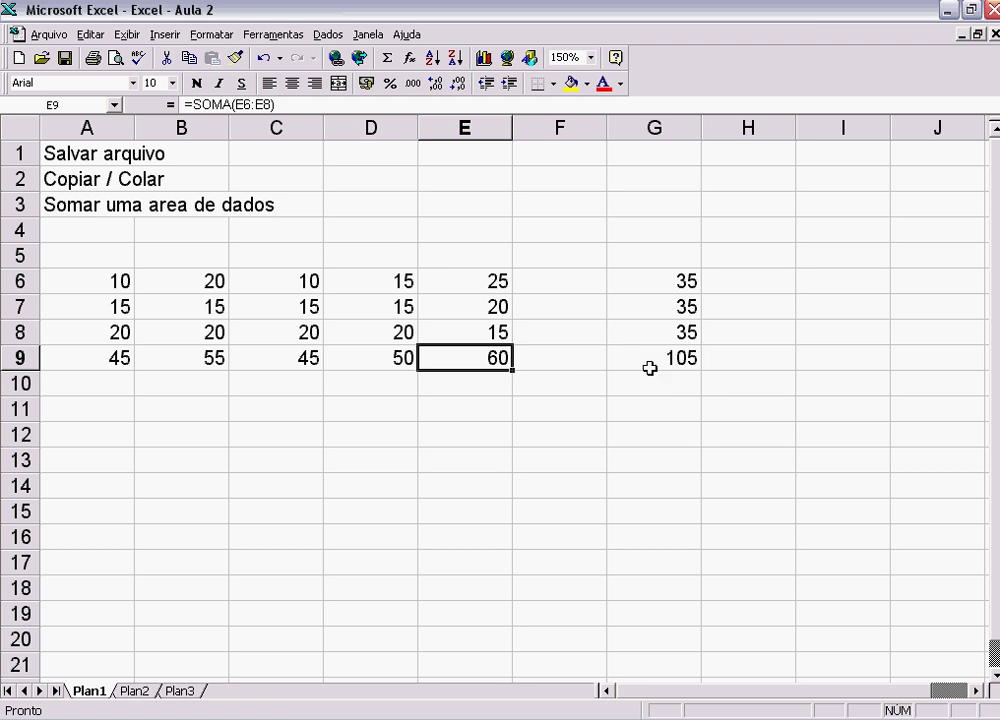
# Copy E6:E9 and paste it into F6:F9 so F holds 25, 20, 15 totalling 60.
pyautogui.click(549, 283)
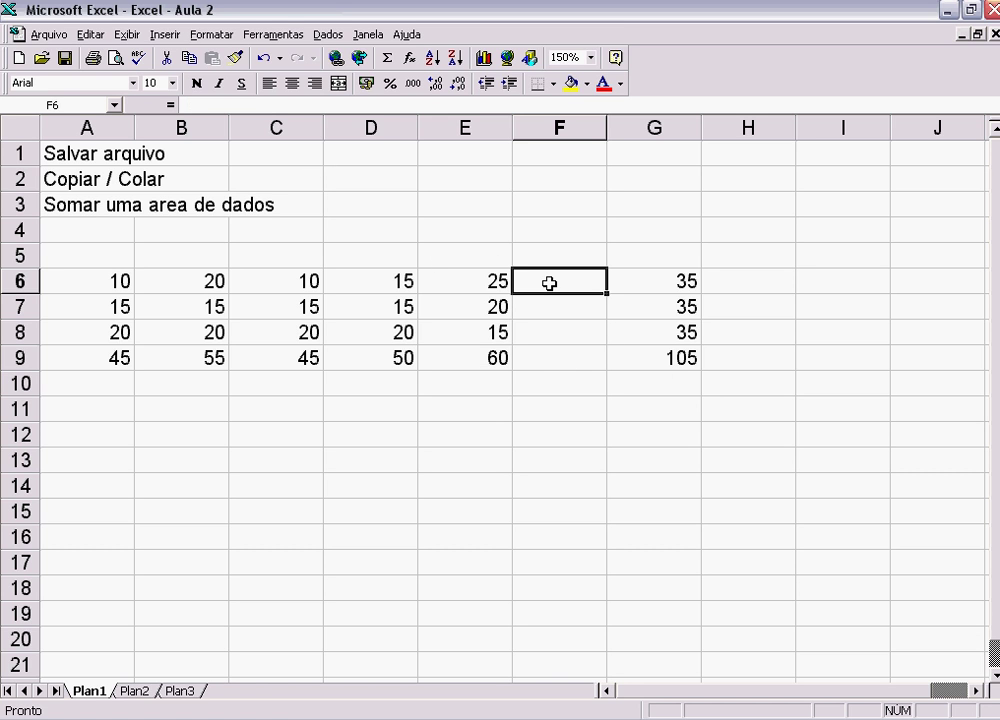
pyautogui.click(471, 283)
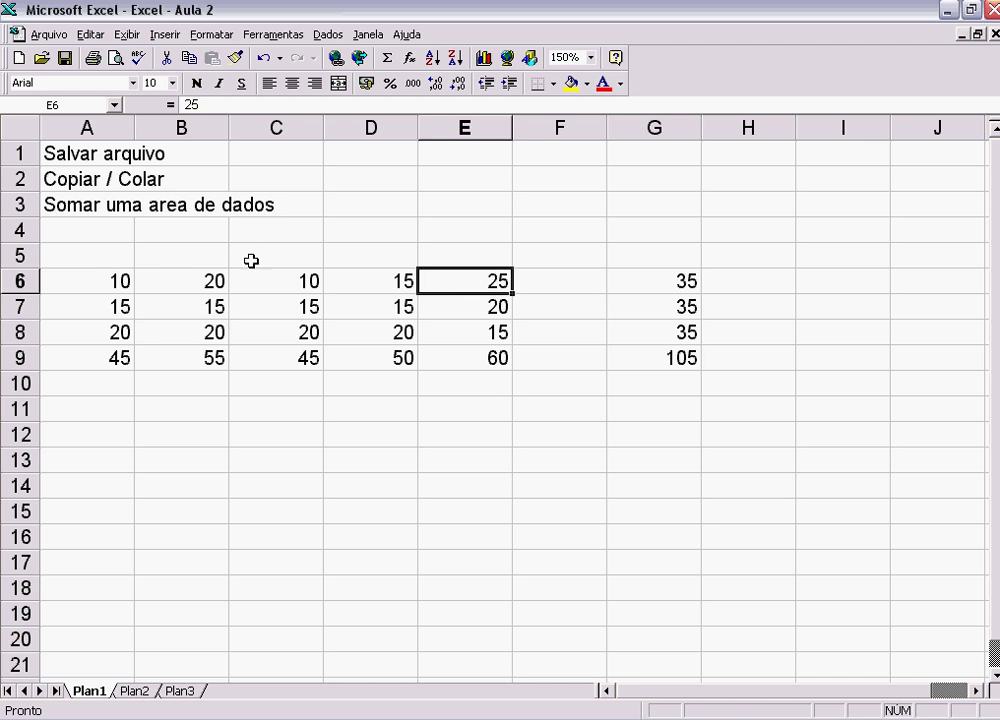
pyautogui.moveTo(464, 288); pyautogui.dragTo(466, 354)
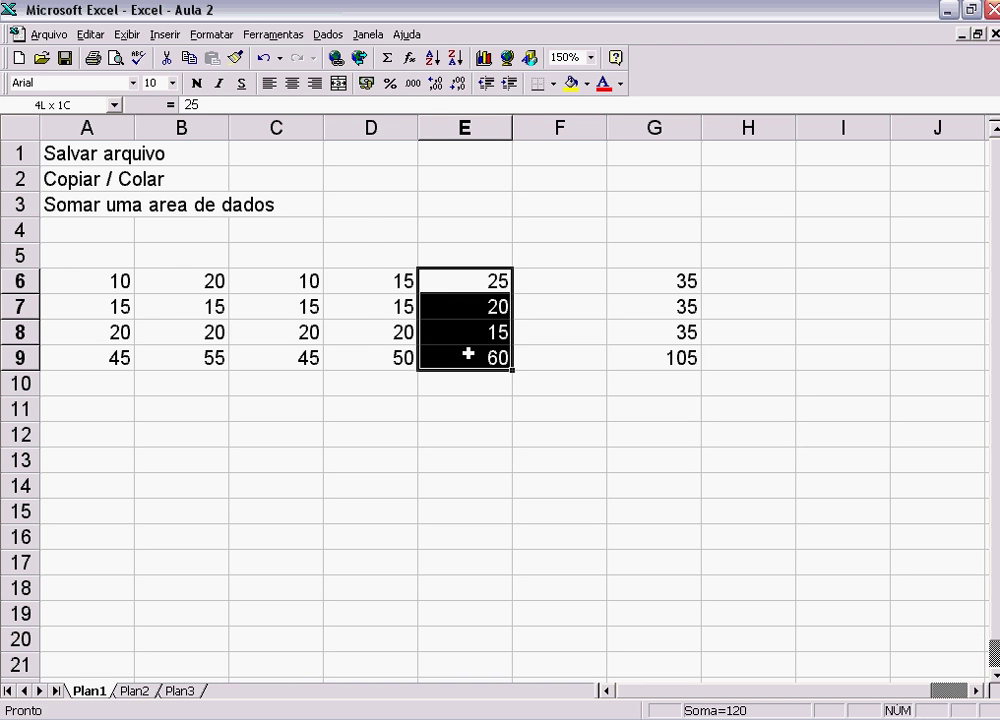
pyautogui.click(90, 34)
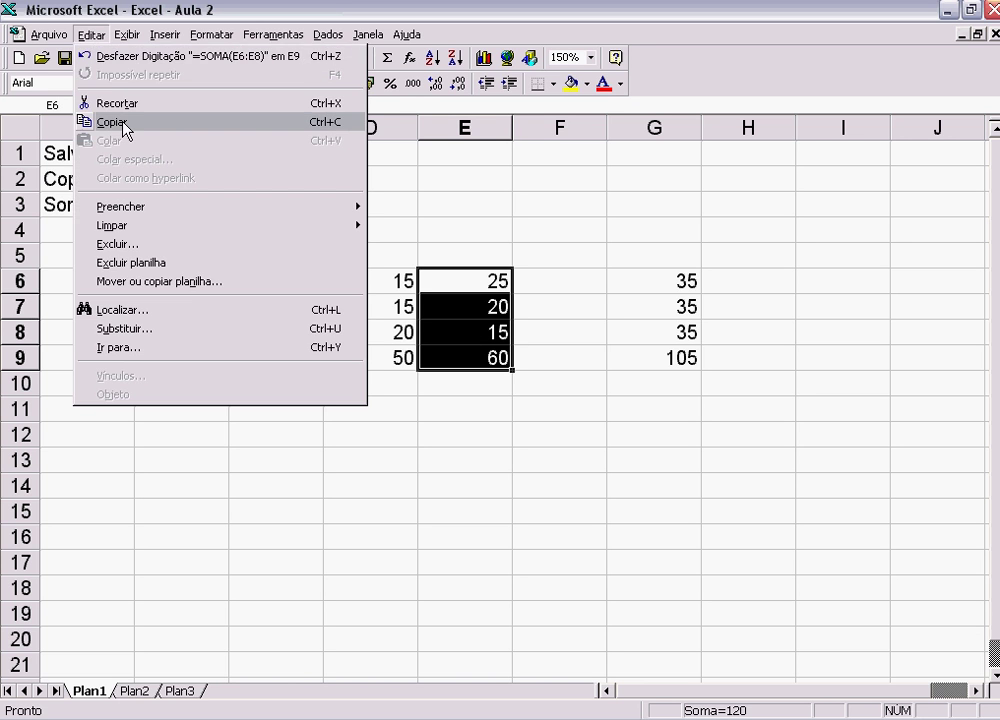
pyautogui.click(118, 124)
pyautogui.click(548, 280)
pyautogui.click(90, 34)
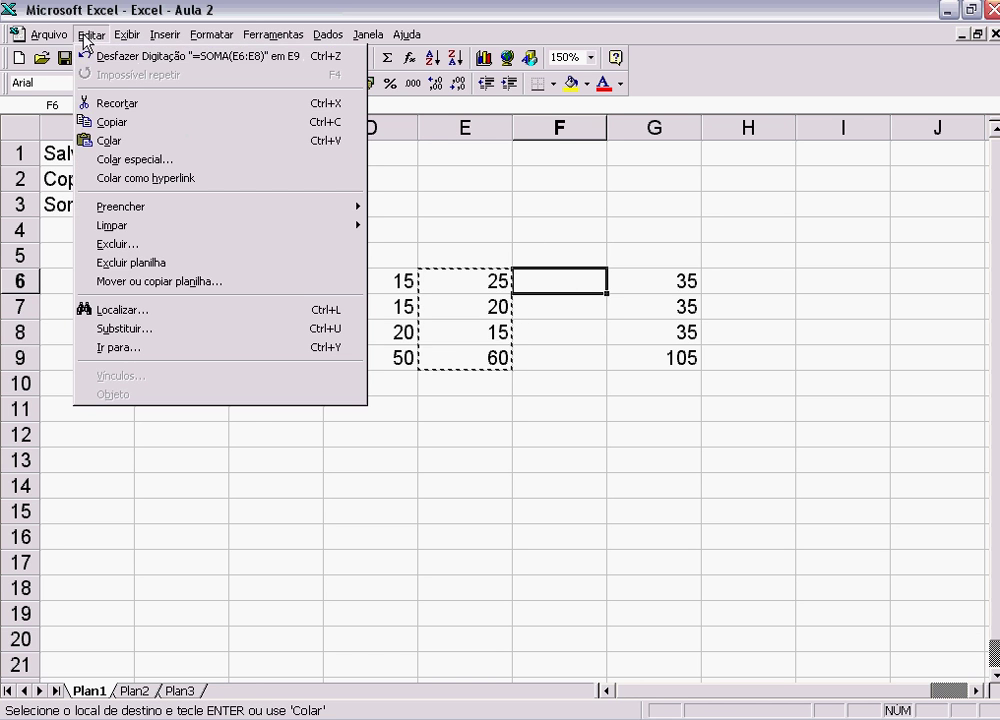
pyautogui.click(120, 145)
pyautogui.click(550, 357)
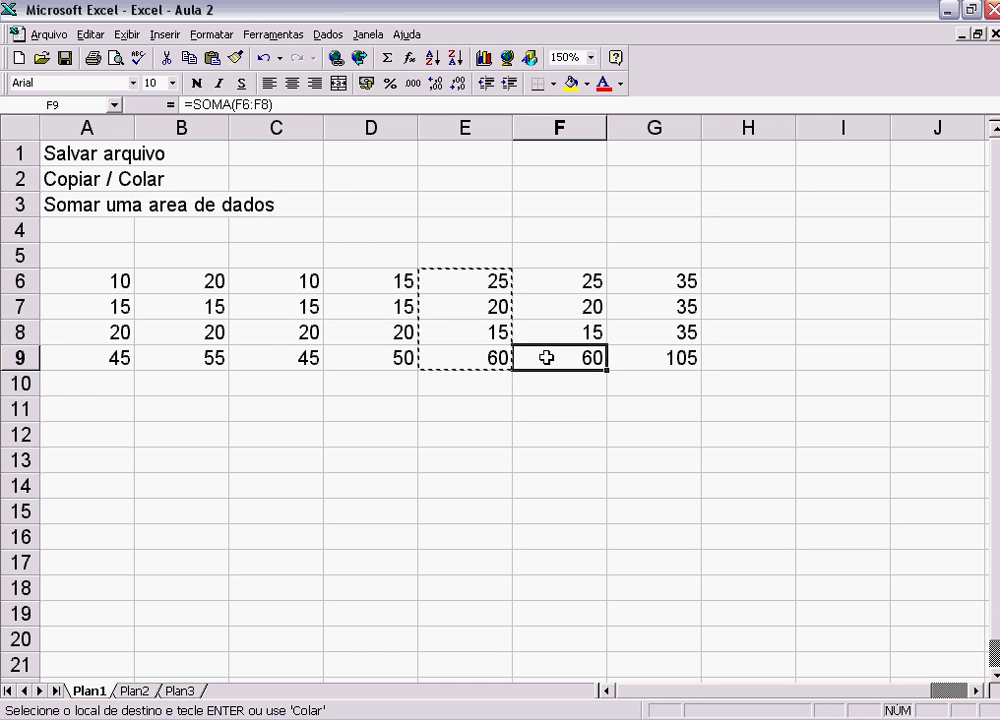
pyautogui.press('Escape')
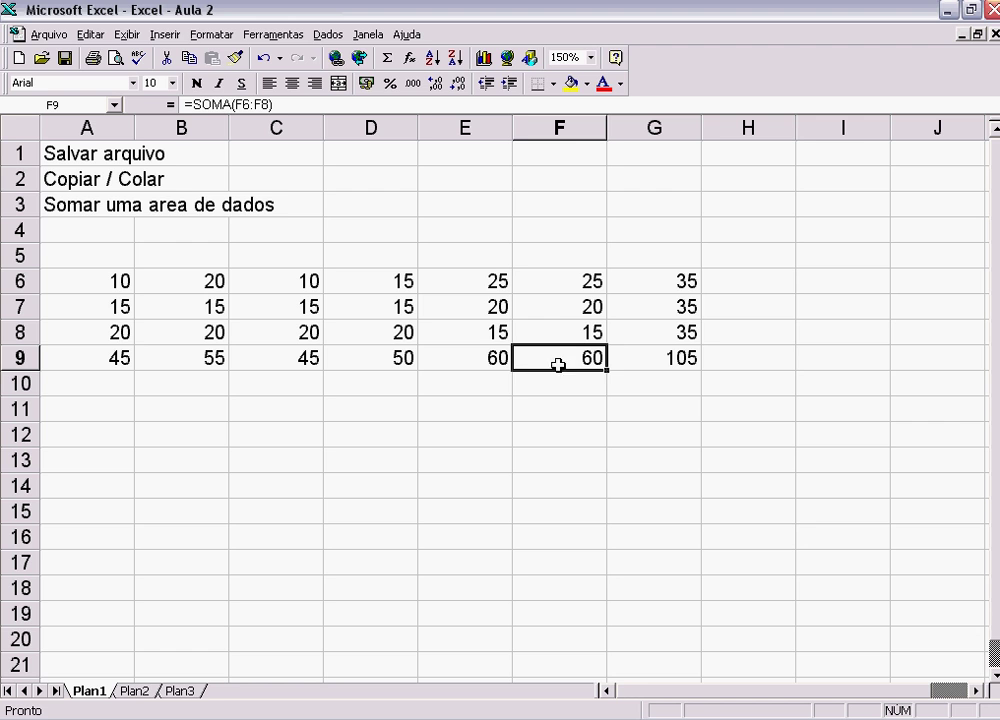
# Compare the SOMA totals in E9, F9 and G9, then select the block A6:G9.
pyautogui.click(492, 357)
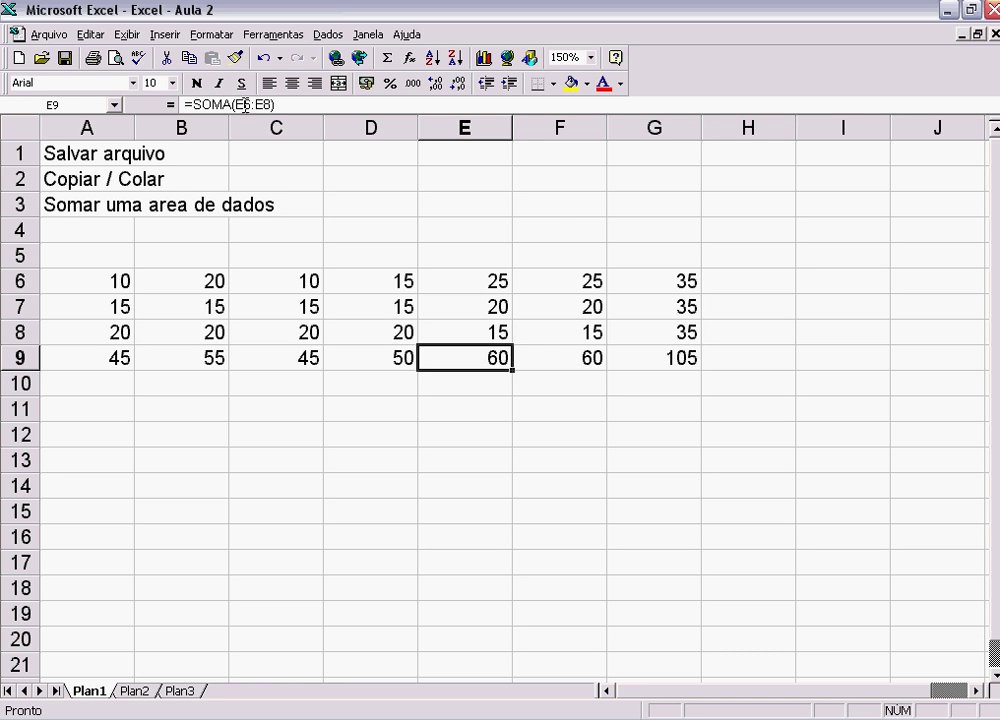
pyautogui.click(576, 354)
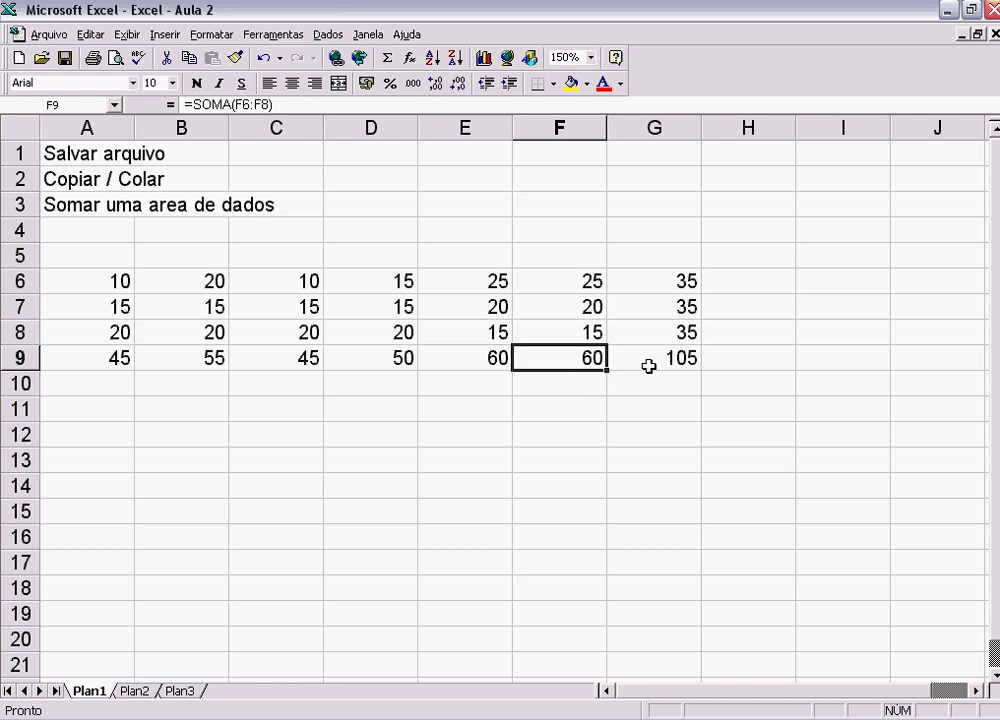
pyautogui.click(648, 363)
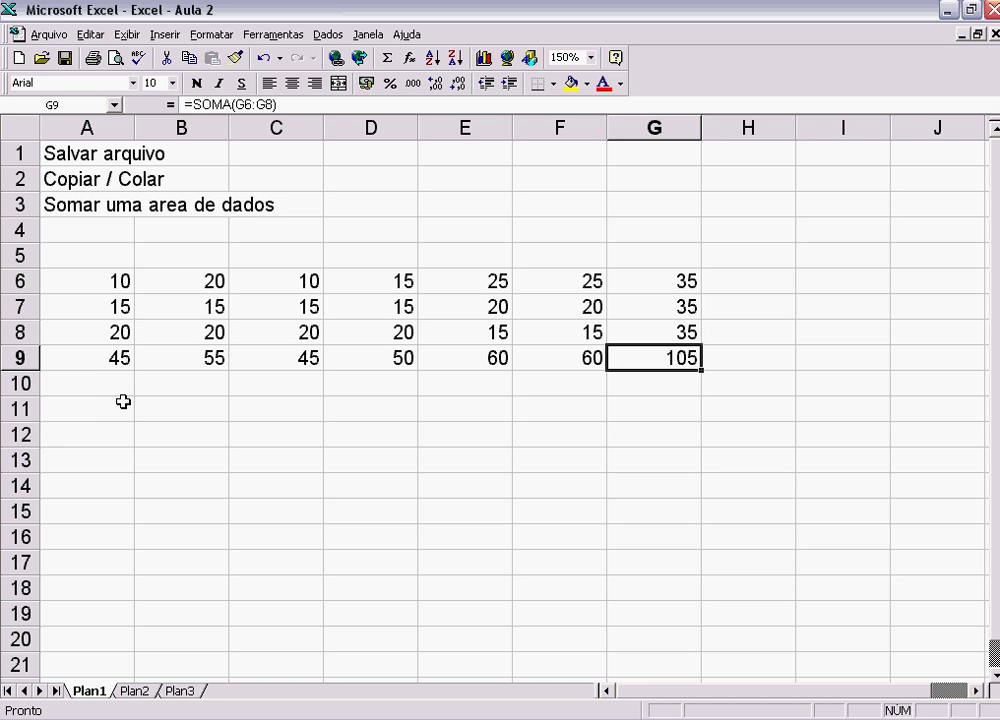
pyautogui.moveTo(87, 279)
pyautogui.mouseDown()
pyautogui.moveTo(102, 346)
pyautogui.moveTo(662, 366)
pyautogui.mouseUp()
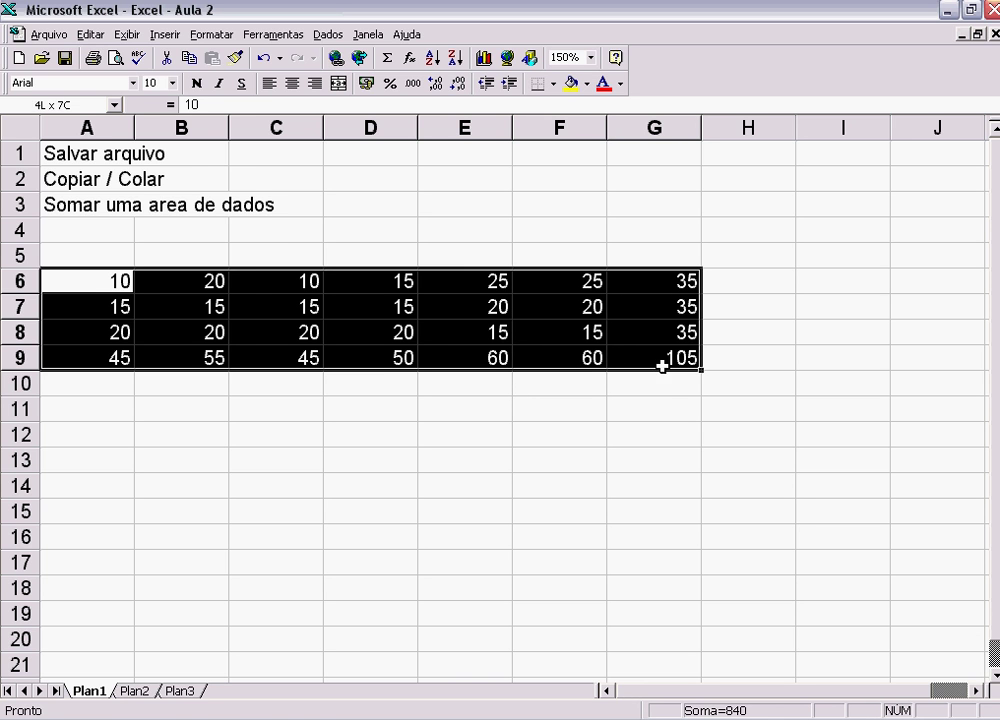
pyautogui.click(88, 34)
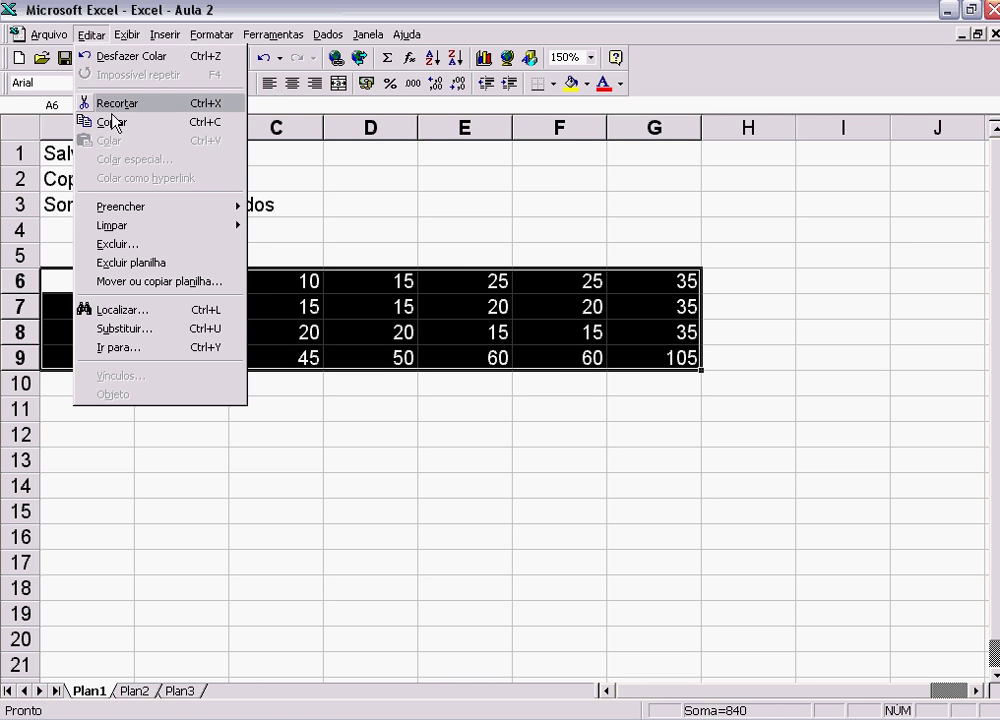
# Copy the A6:G9 block and paste it at A11.
pyautogui.click(113, 122)
pyautogui.click(80, 415)
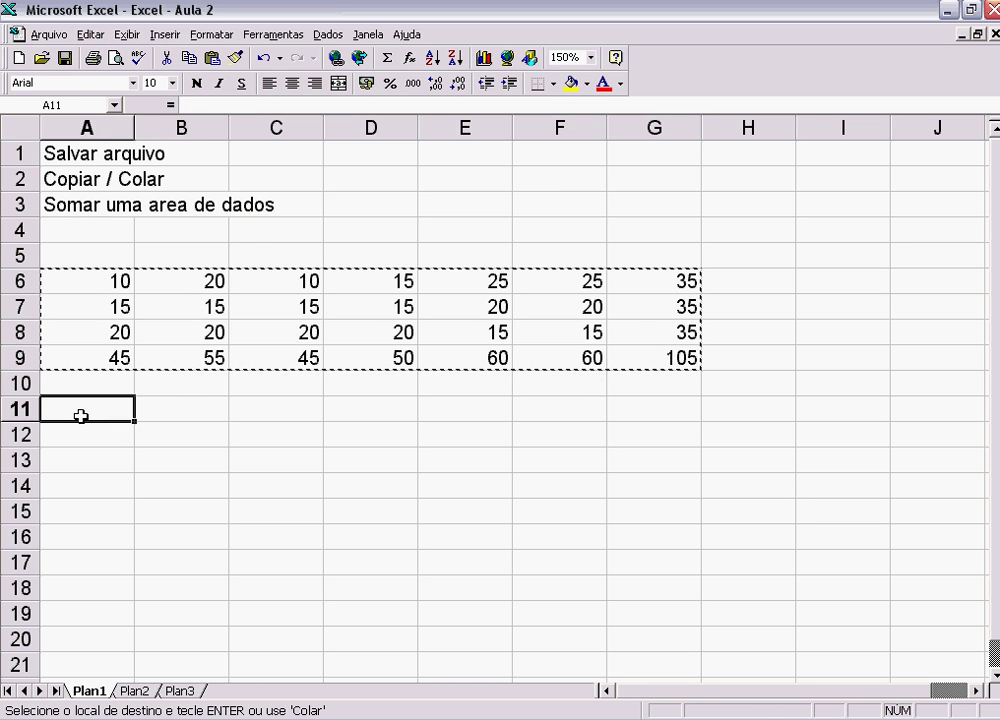
pyautogui.click(89, 34)
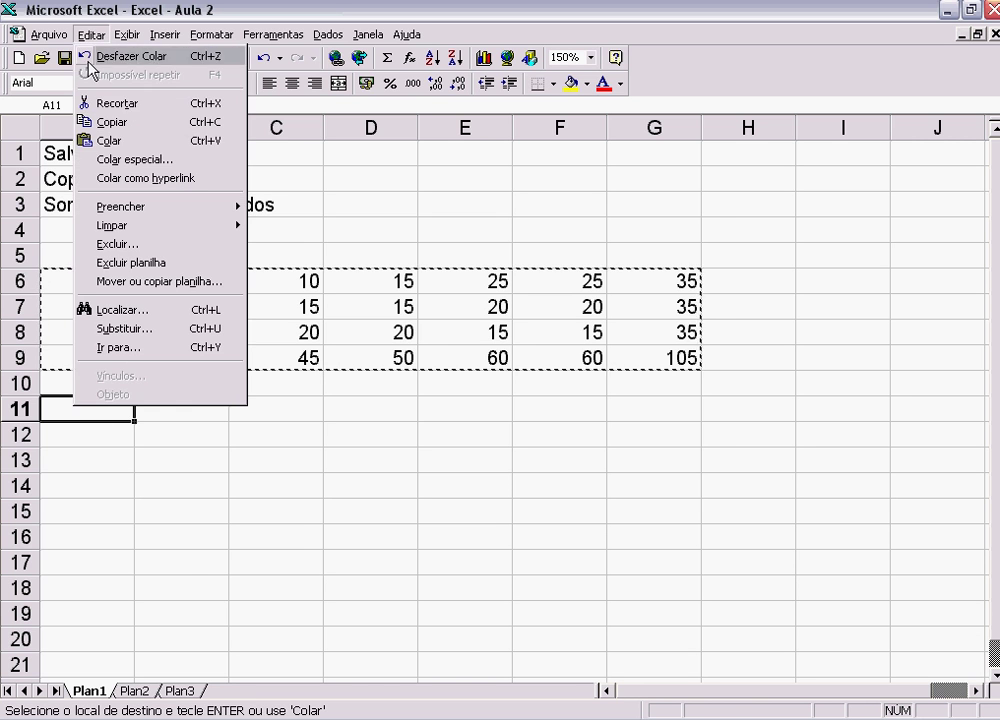
pyautogui.click(110, 143)
pyautogui.click(192, 563)
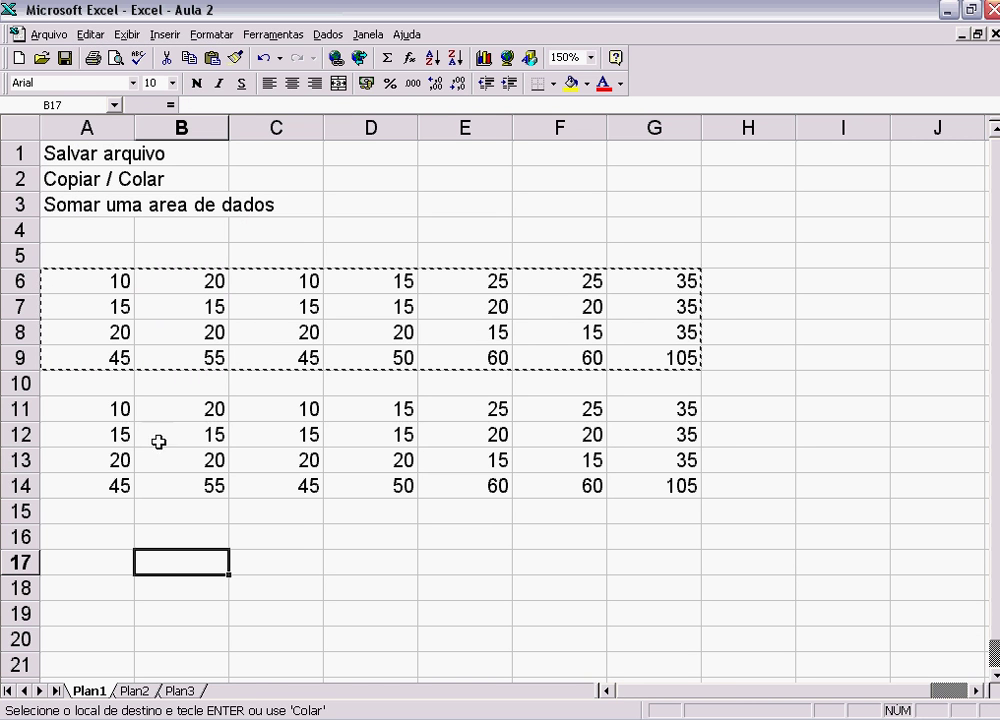
pyautogui.press('Escape')
# Copy both blocks A6:G14 and paste them at A16, filling rows 16–24.
pyautogui.moveTo(107, 278)
pyautogui.mouseDown()
pyautogui.moveTo(400, 478)
pyautogui.moveTo(679, 477)
pyautogui.mouseUp()
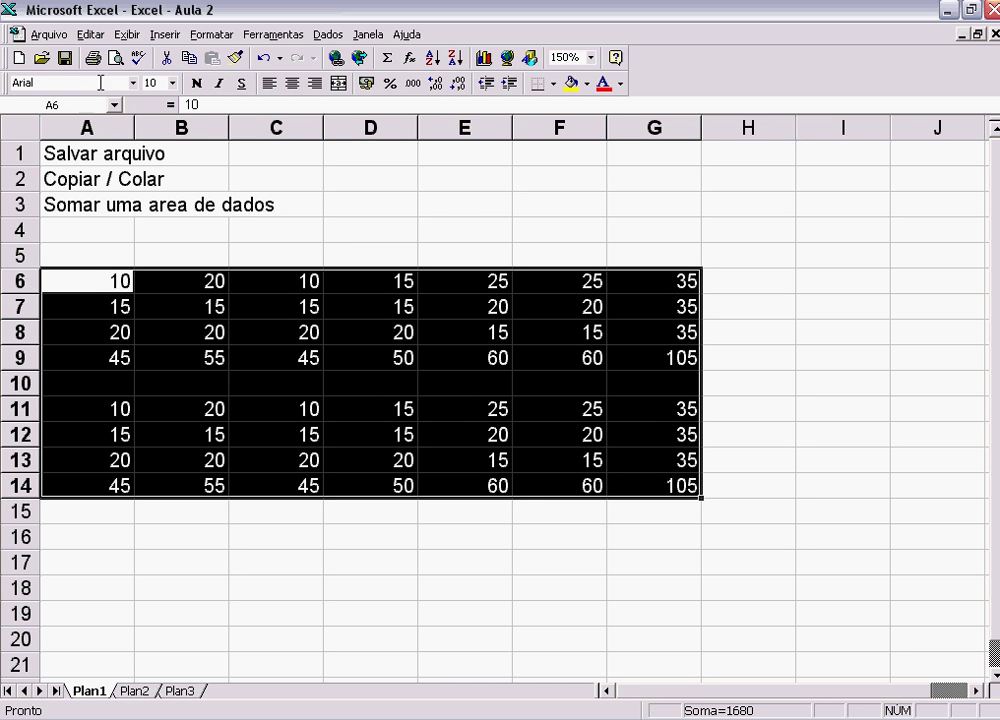
pyautogui.click(93, 35)
pyautogui.click(125, 124)
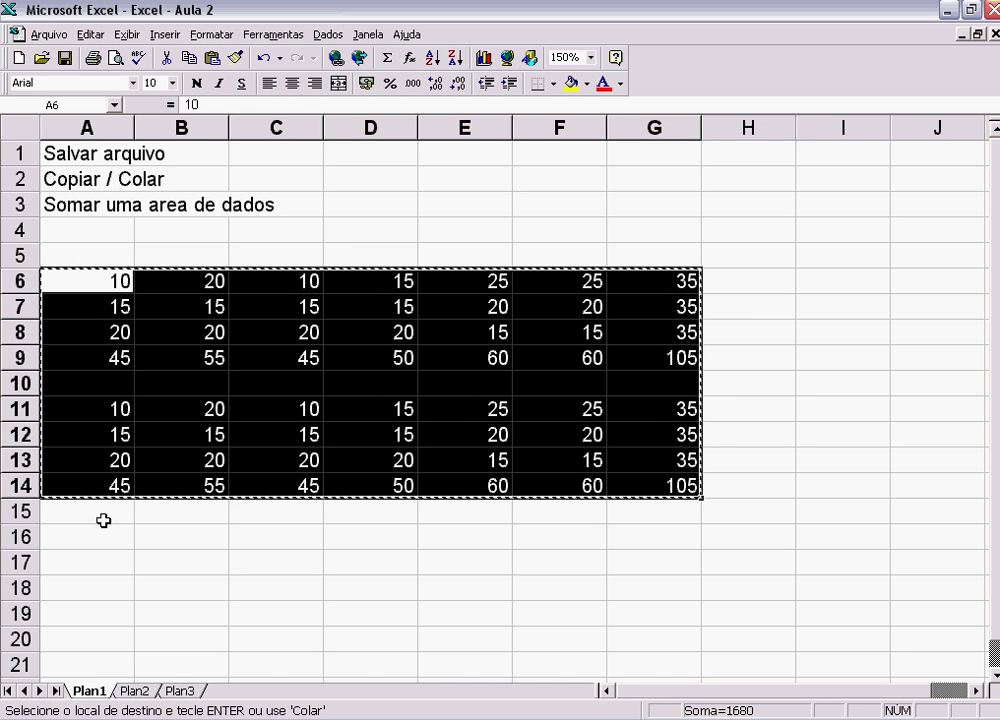
pyautogui.click(97, 535)
pyautogui.click(91, 34)
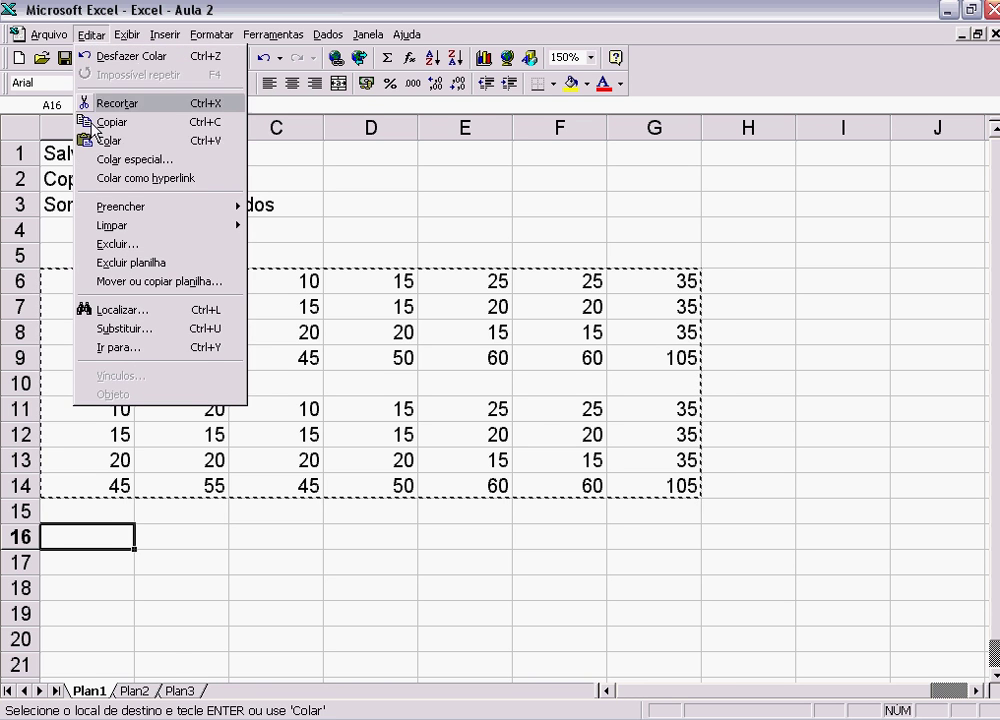
pyautogui.click(108, 142)
pyautogui.scroll(-4, 703, 464)
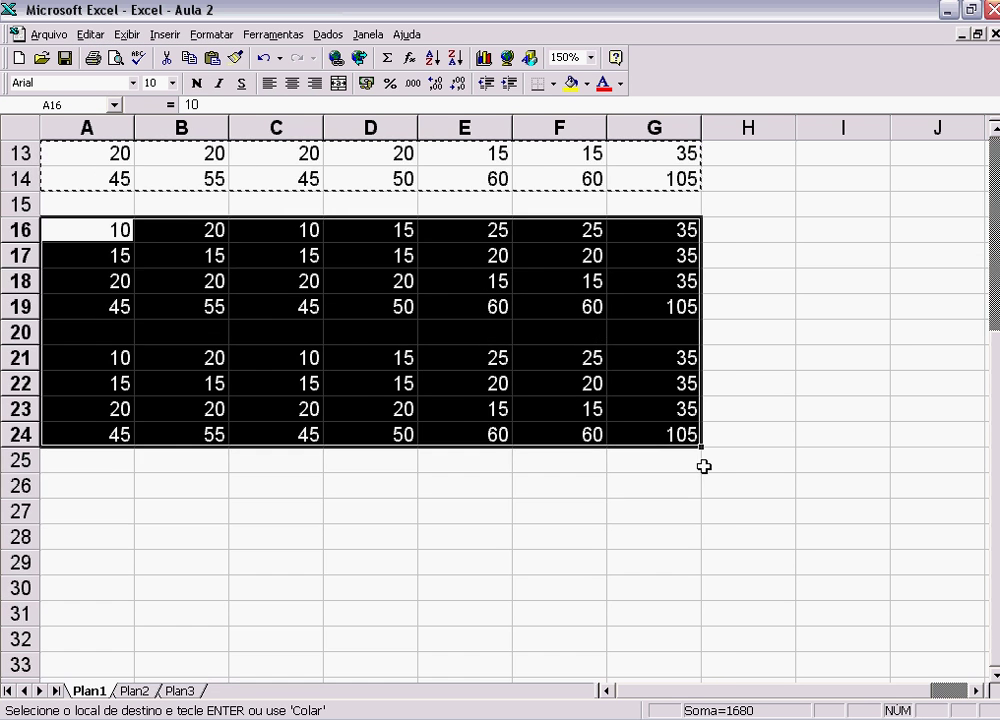
pyautogui.scroll(2, 700, 464)
pyautogui.scroll(1, 690, 462)
pyautogui.click(748, 407)
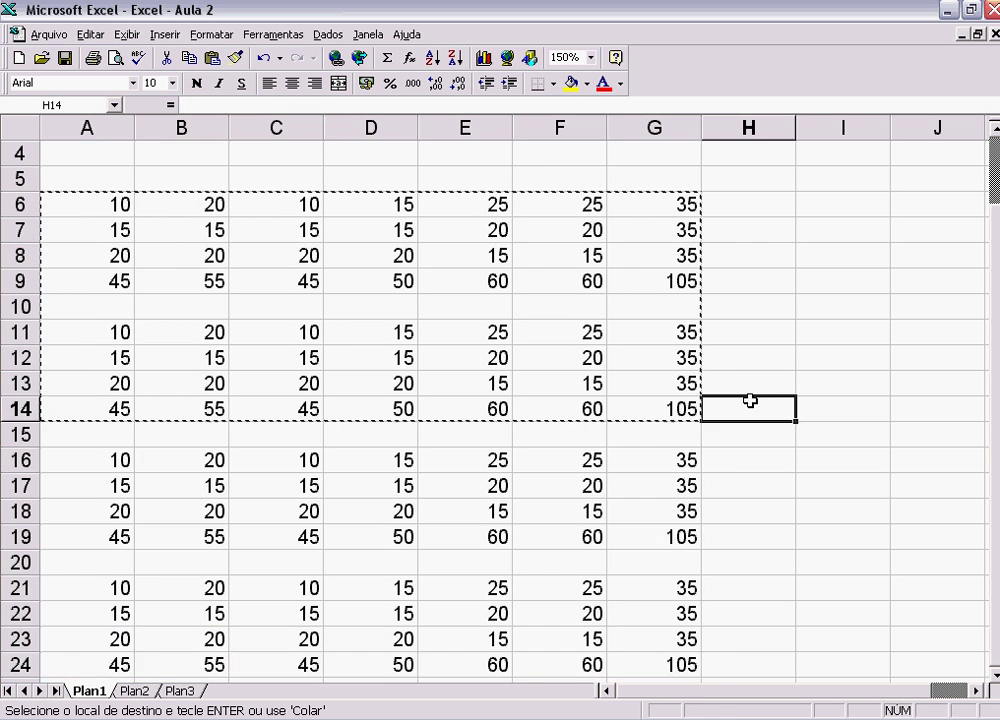
pyautogui.press('Escape')
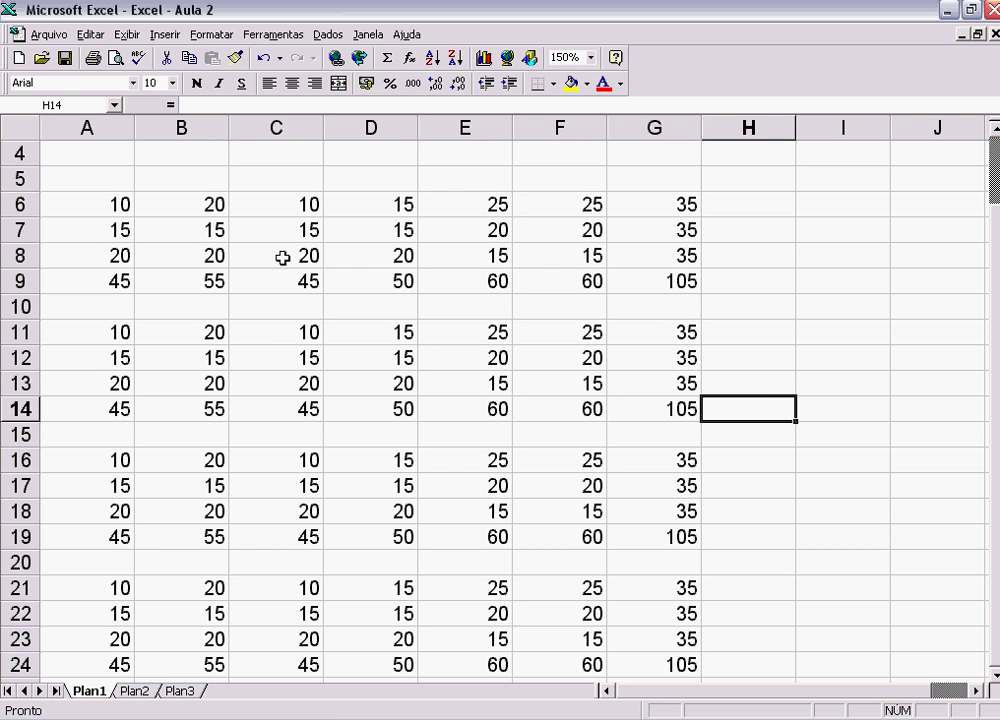
# Move through the copied number blocks to review their cells.
pyautogui.click(310, 205)
pyautogui.press('Left')
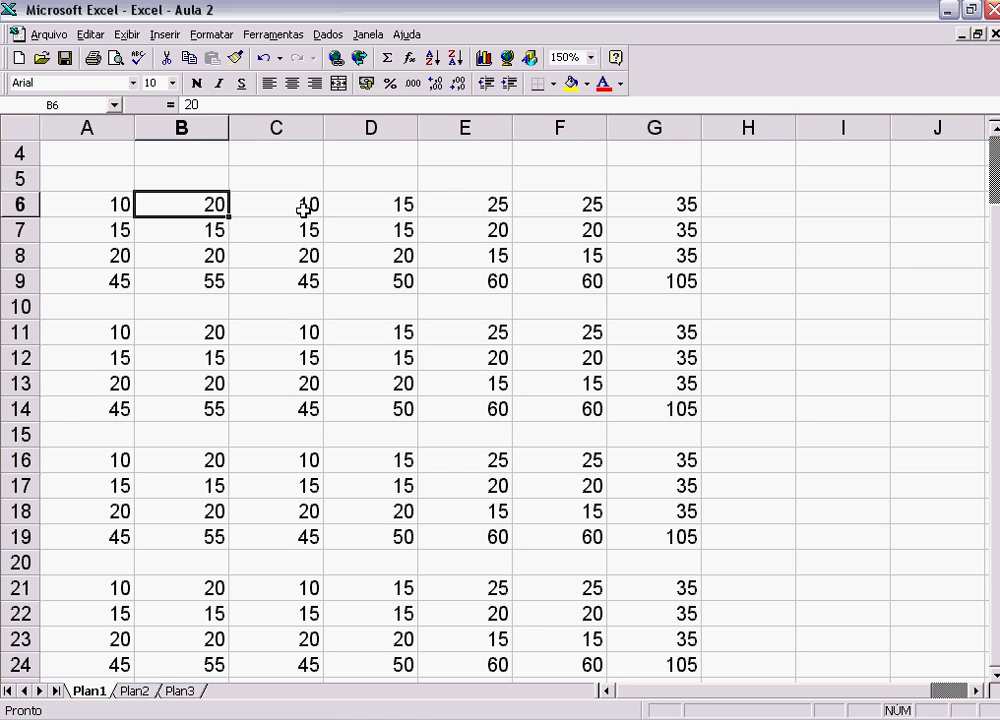
pyautogui.press('Left')
pyautogui.press('Right')
pyautogui.press('Right')
pyautogui.press('Right')
pyautogui.press('Right')
pyautogui.press('Right')
pyautogui.press('Down')
pyautogui.press('Down')
pyautogui.press('Down')
pyautogui.press('Down')
pyautogui.press('Down')
pyautogui.press('Down')
pyautogui.press('Down')
pyautogui.press('Down')
pyautogui.press('Down')
pyautogui.press('Down')
pyautogui.press('Left')
pyautogui.press('Left')
pyautogui.press('Left')
pyautogui.press('Left')
pyautogui.press('Left')
pyautogui.press('Left')
pyautogui.press('Up')
pyautogui.press('Up')
pyautogui.press('Up')
pyautogui.press('Up')
pyautogui.press('Up')
pyautogui.press('Up')
pyautogui.press('Up')
pyautogui.press('Right')
pyautogui.press('Right')
pyautogui.press('Right')
pyautogui.press('Right')
pyautogui.press('Right')
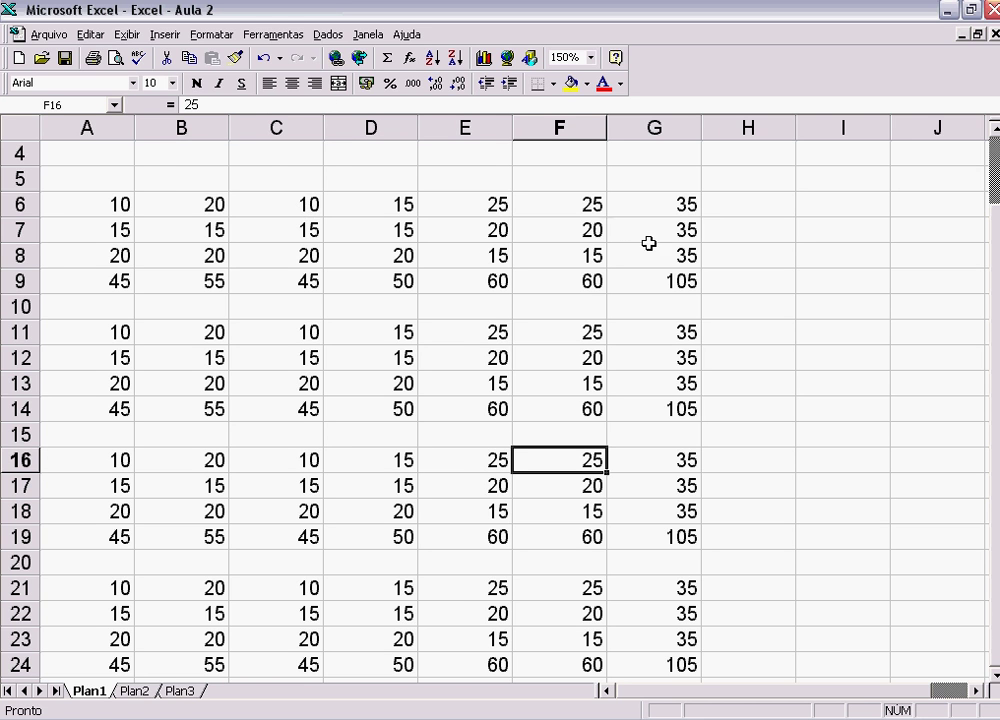
pyautogui.scroll(1, 388, 248)
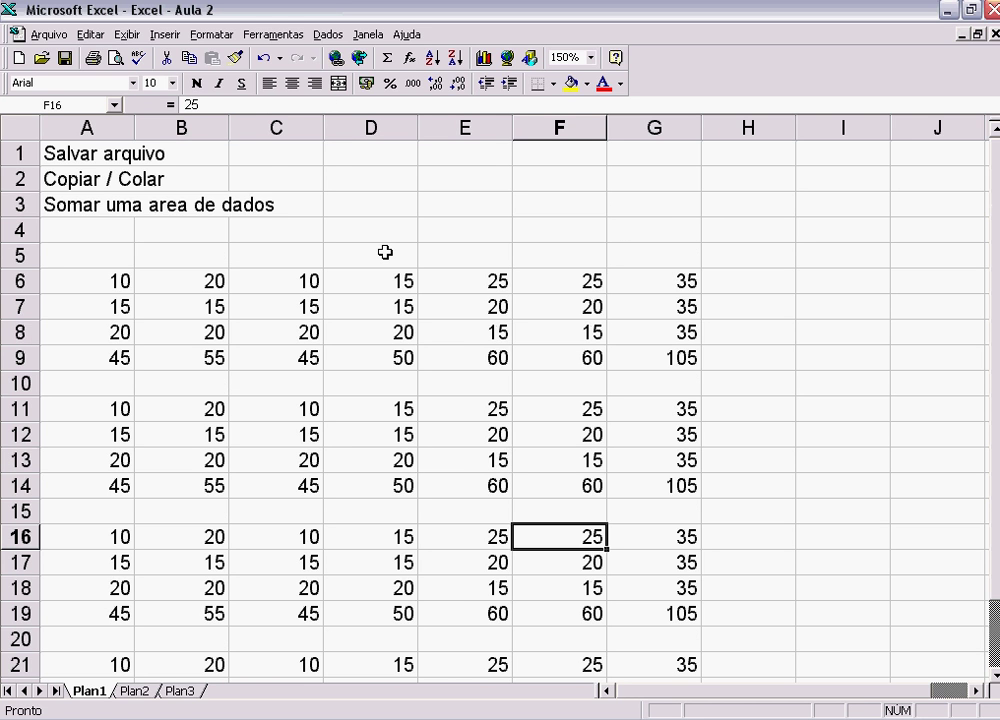
# Enter =soma(A6:G6) in H6 for a total of 140, and begin =soma( in H7.
pyautogui.click(774, 281)
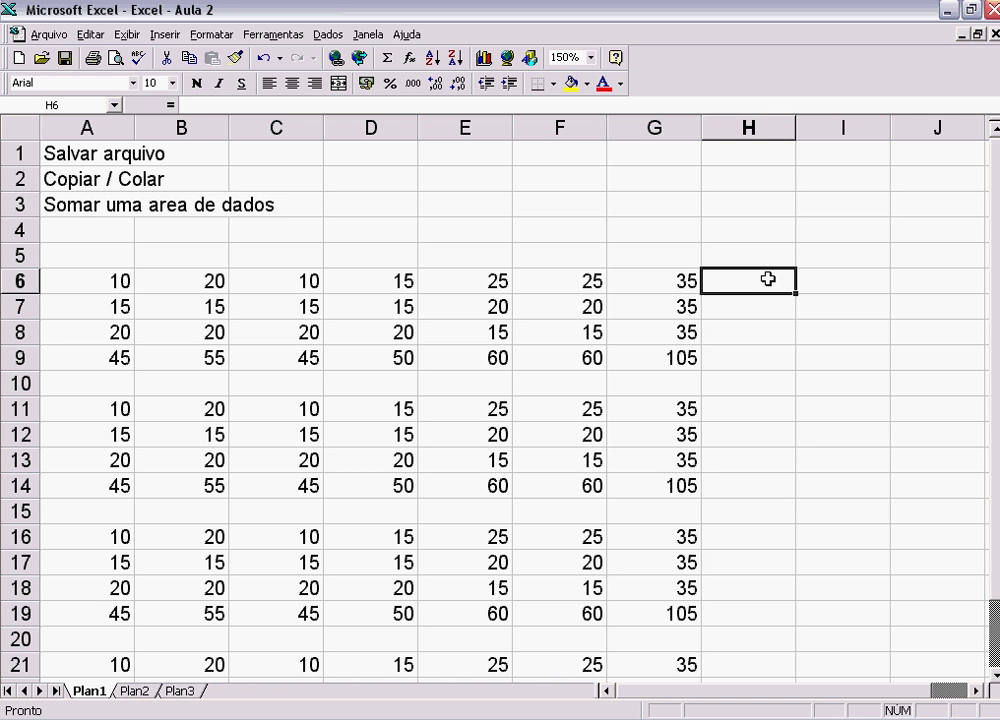
pyautogui.write('=s')
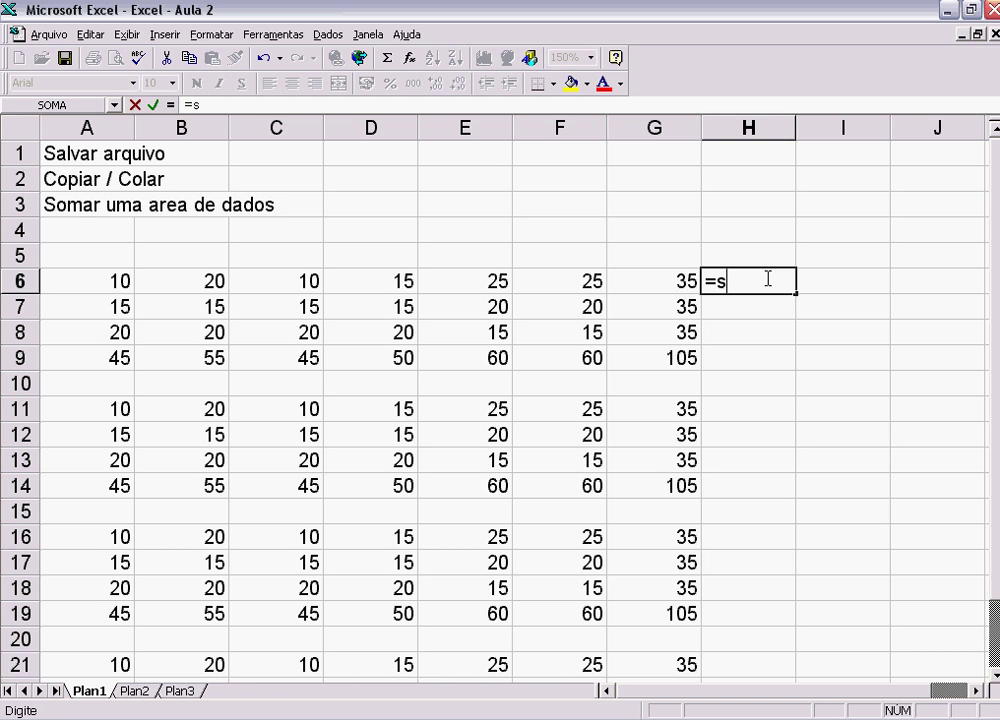
pyautogui.write('oma(')
pyautogui.press('Up')
pyautogui.press('Left')
pyautogui.press('Down')
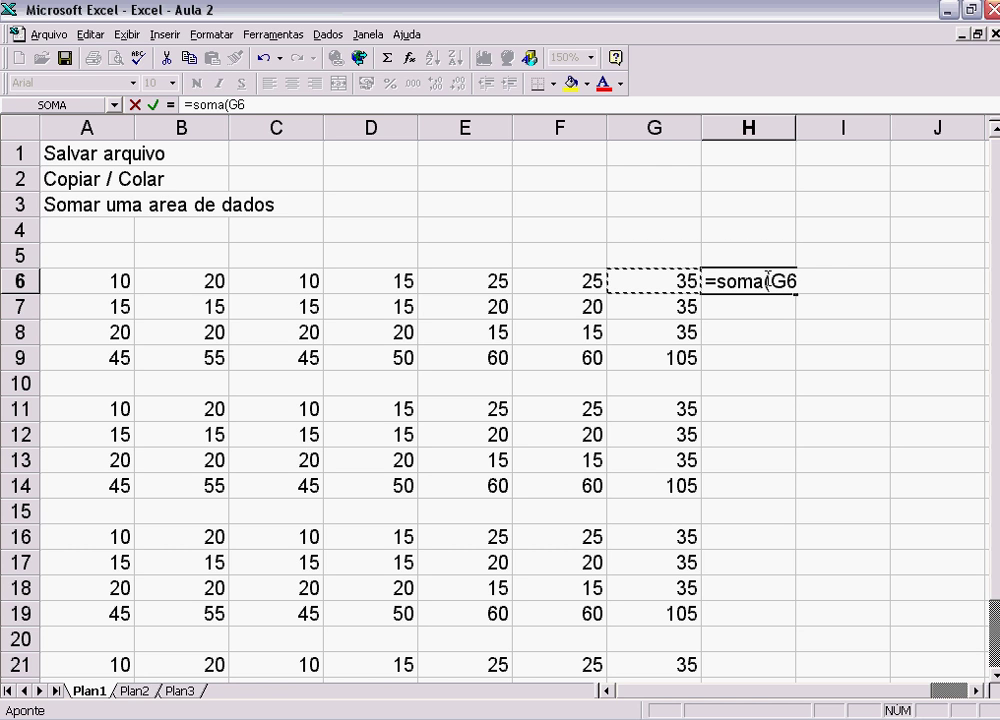
pyautogui.hotkey('shift', 'Left')
pyautogui.hotkey('shift', 'Left')
pyautogui.hotkey('shift', 'Left')
pyautogui.hotkey('shift', 'Left')
pyautogui.hotkey('shift', 'Left')
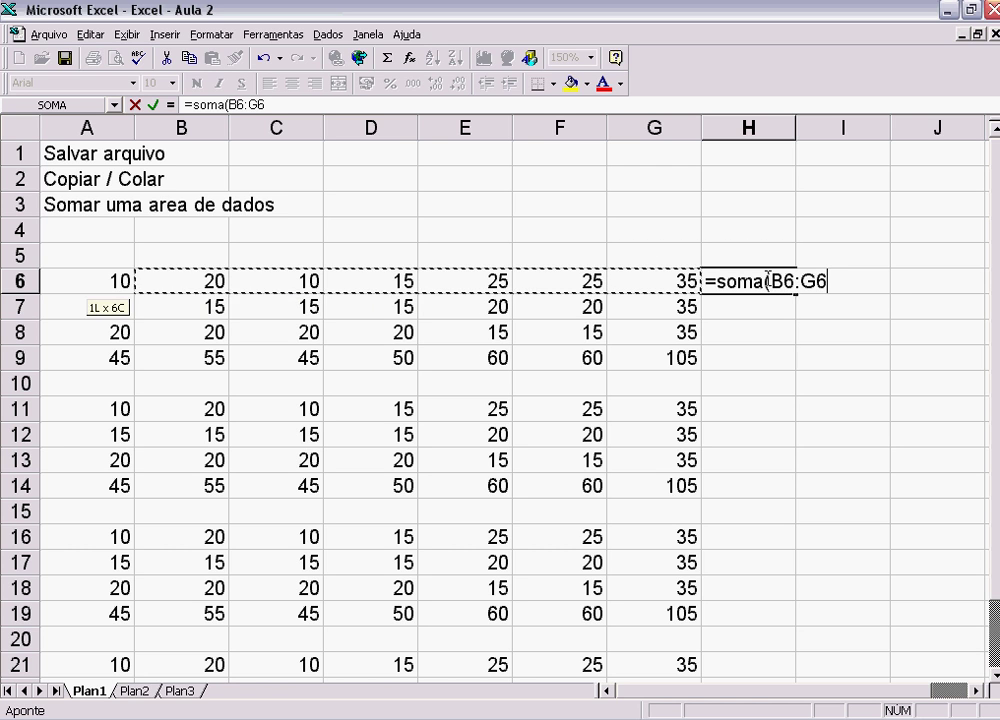
pyautogui.hotkey('shift', 'Left')
pyautogui.write(')')
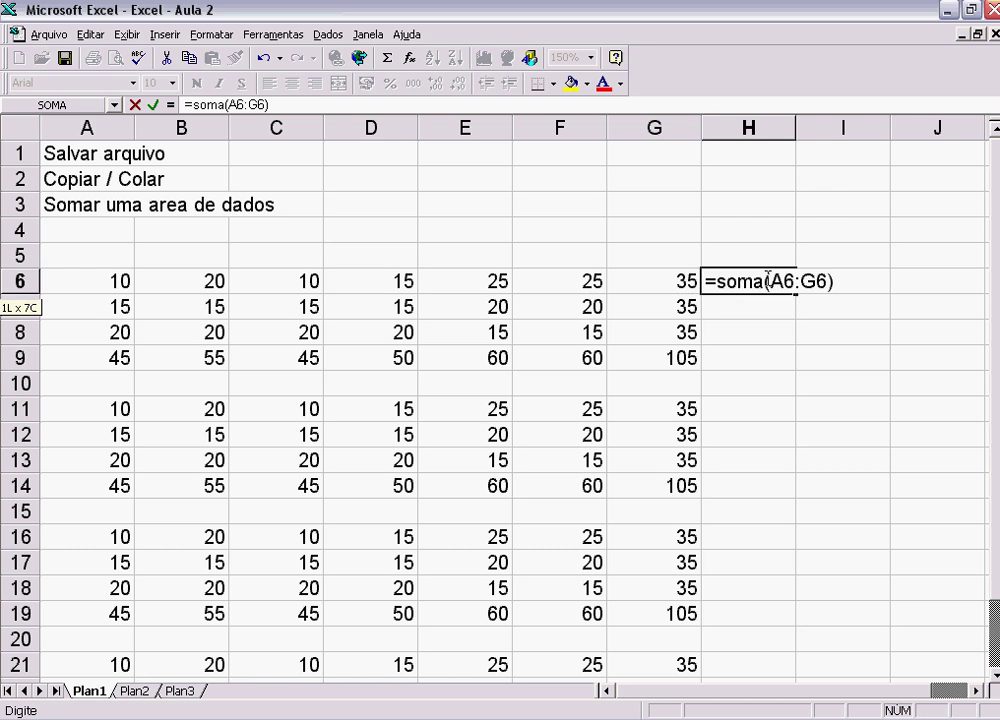
pyautogui.press('Return')
pyautogui.press('Down')
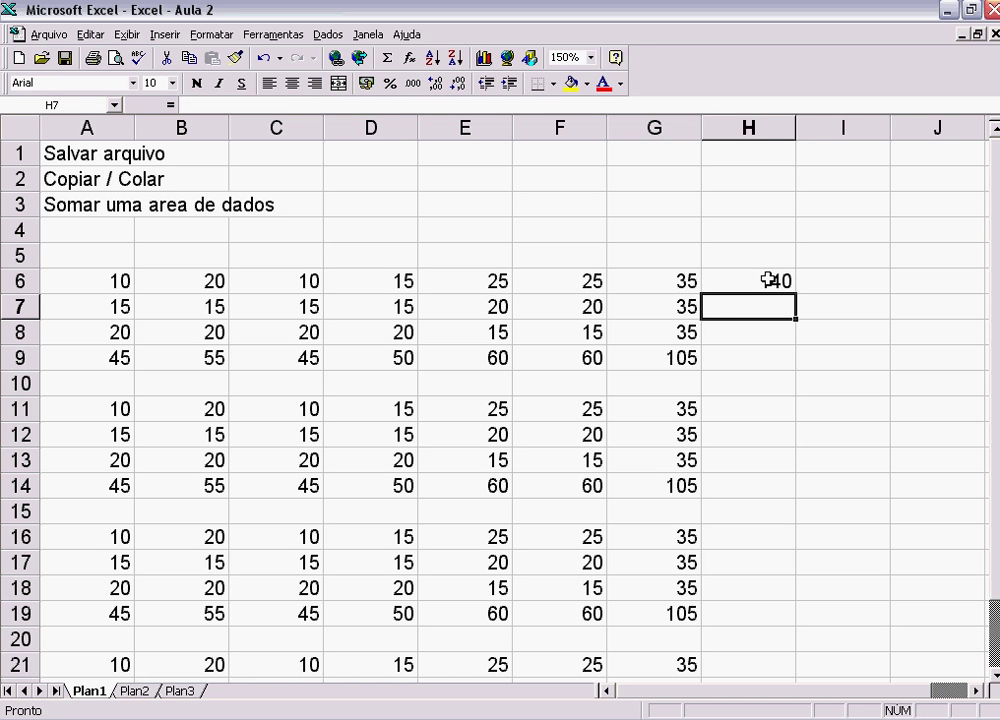
pyautogui.write('=soma')
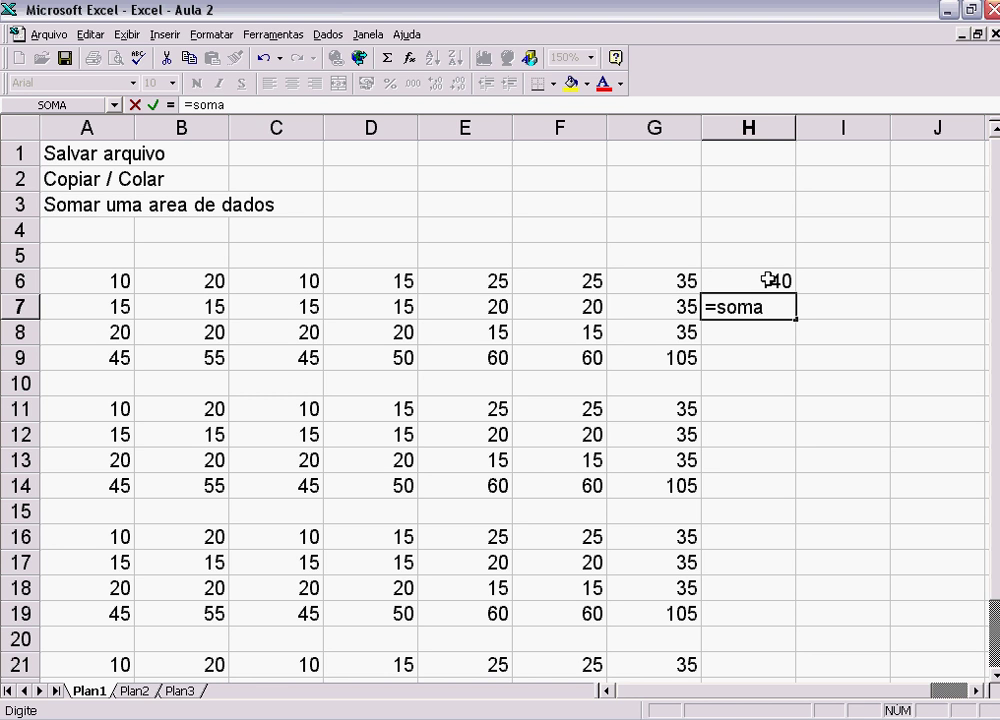
pyautogui.write('(')
# Finish the H7 formula as =SOMA(A7:G7) so row 7 totals 135.
pyautogui.click(679, 307)
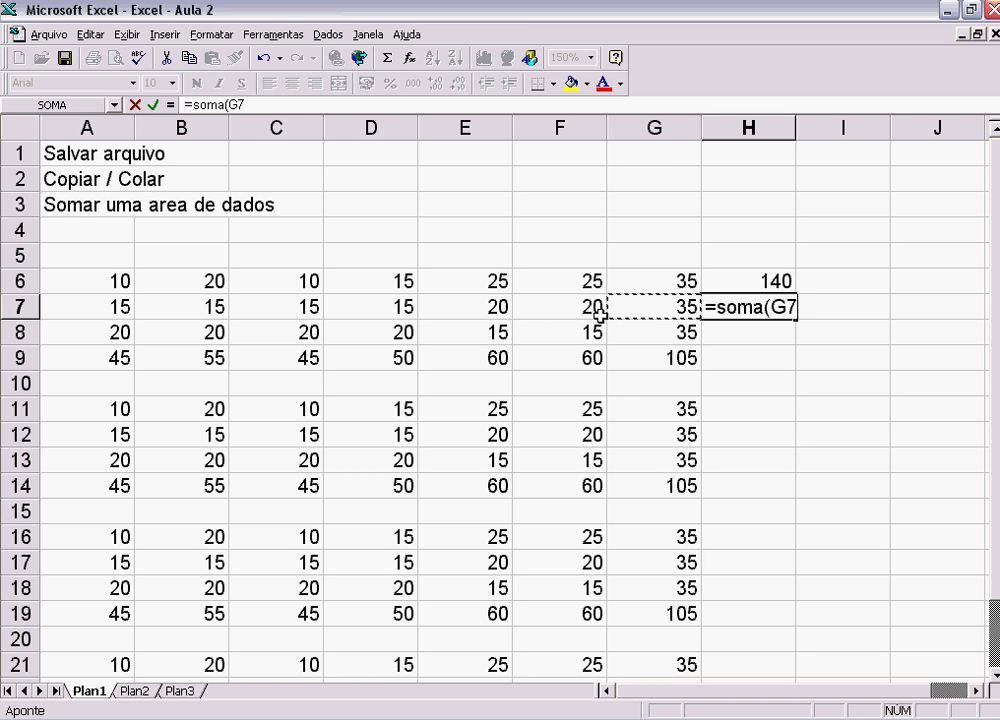
pyautogui.keyDown('shift'); pyautogui.click(86, 307); pyautogui.keyUp('shift')
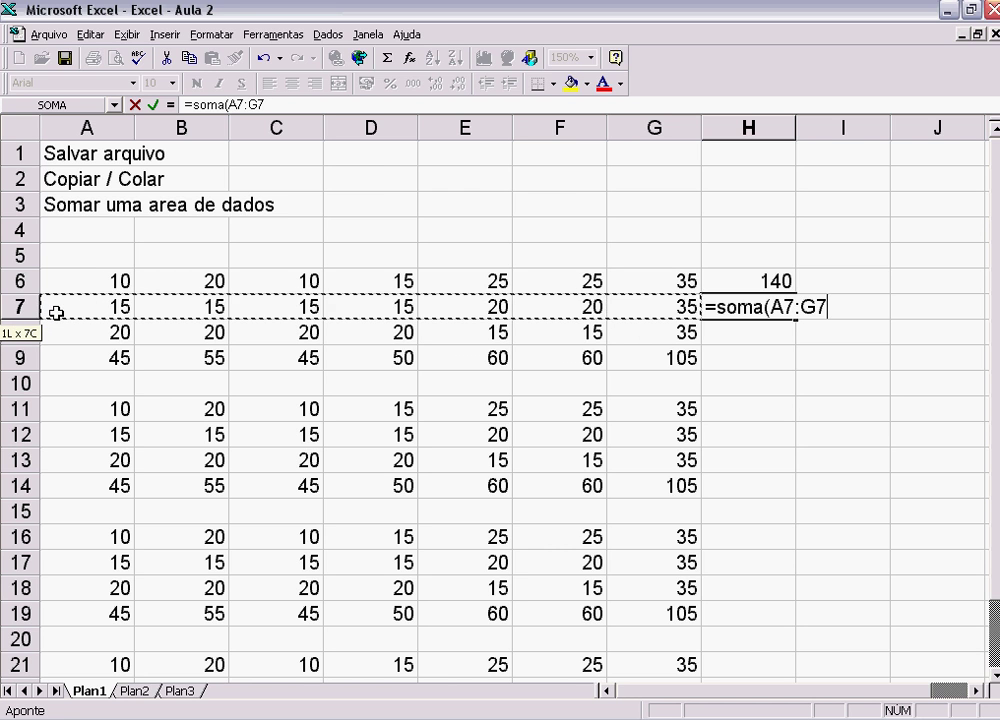
pyautogui.write(')')
pyautogui.press('Return')
pyautogui.press('Up')
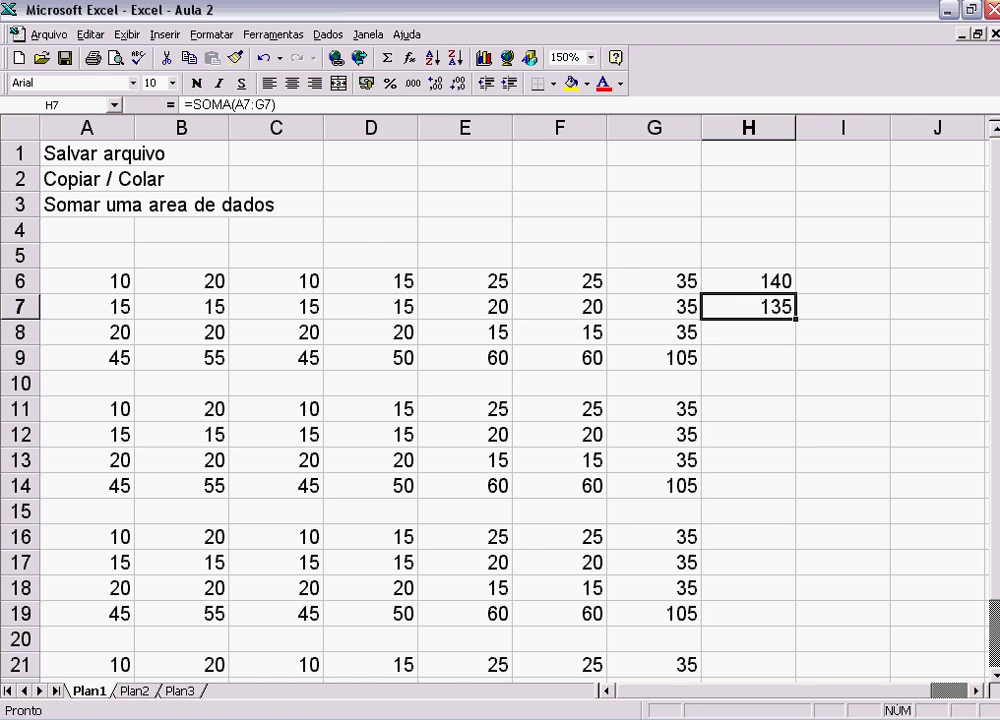
# Copy H7's row-total formula into H8, giving =SOMA(A8:G8) showing 145.
pyautogui.click(90, 34)
pyautogui.click(82, 118)
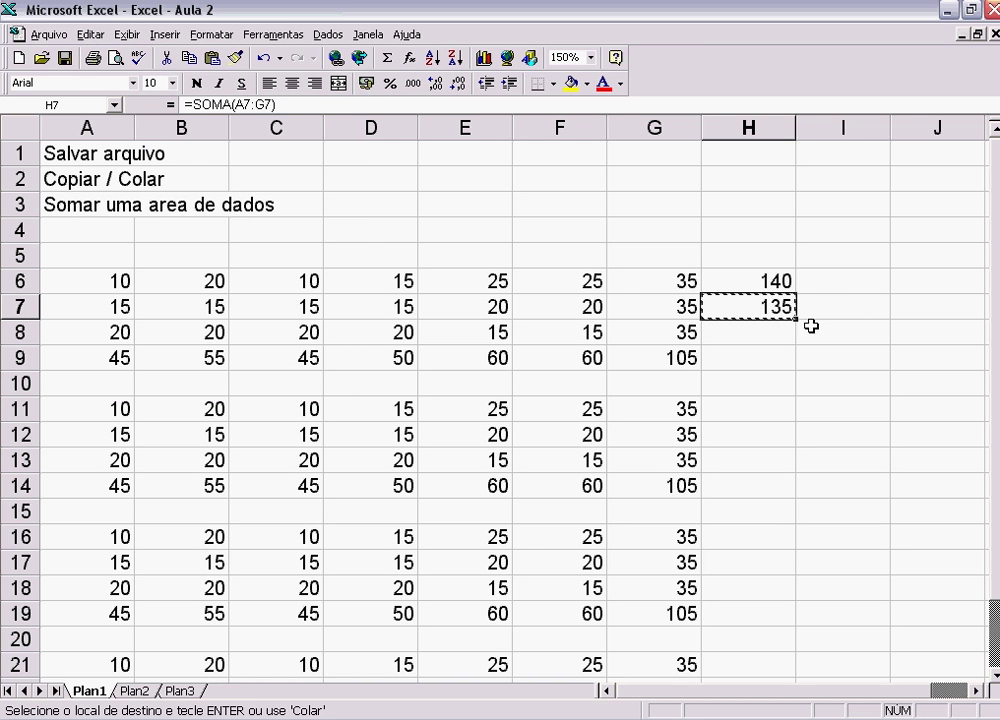
pyautogui.click(750, 335)
pyautogui.click(90, 34)
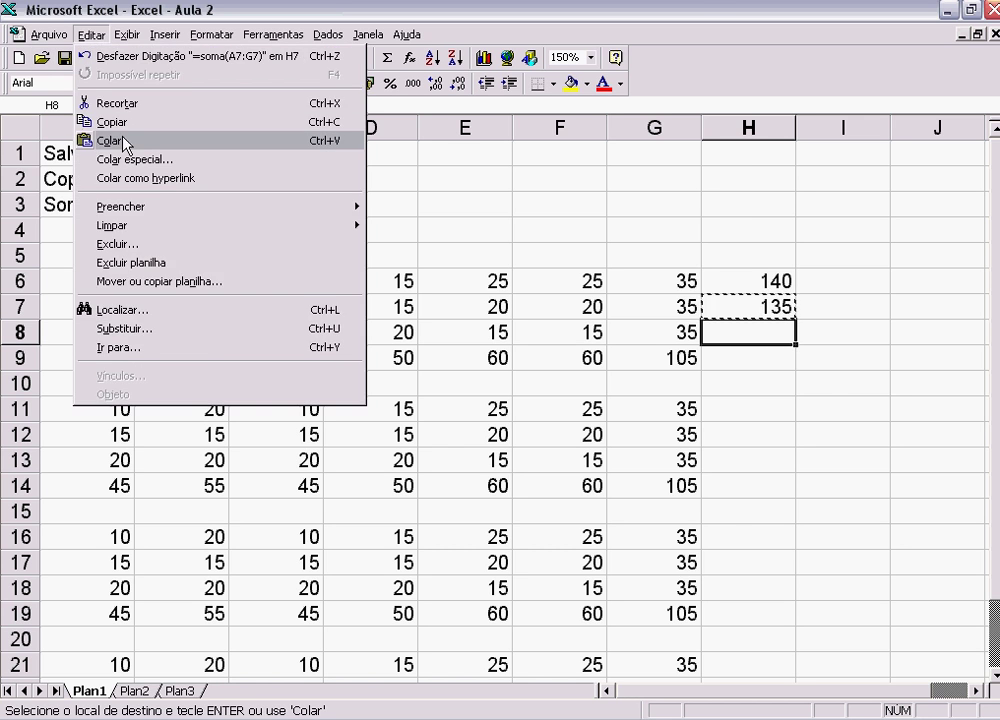
pyautogui.click(125, 141)
pyautogui.click(749, 352)
pyautogui.press('Escape')
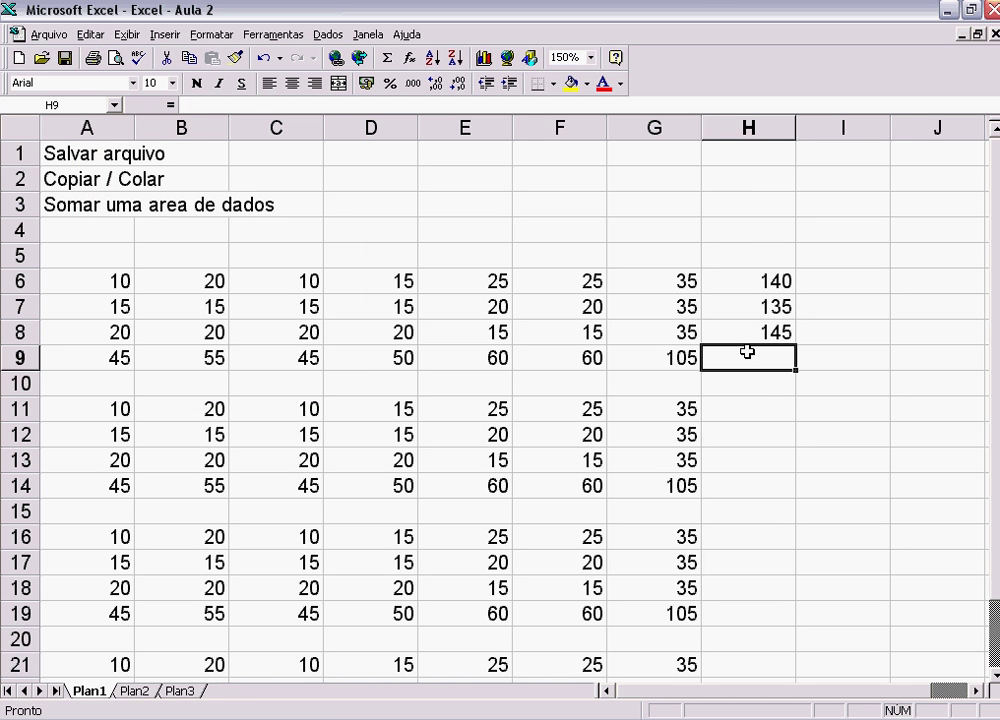
pyautogui.click(758, 332)
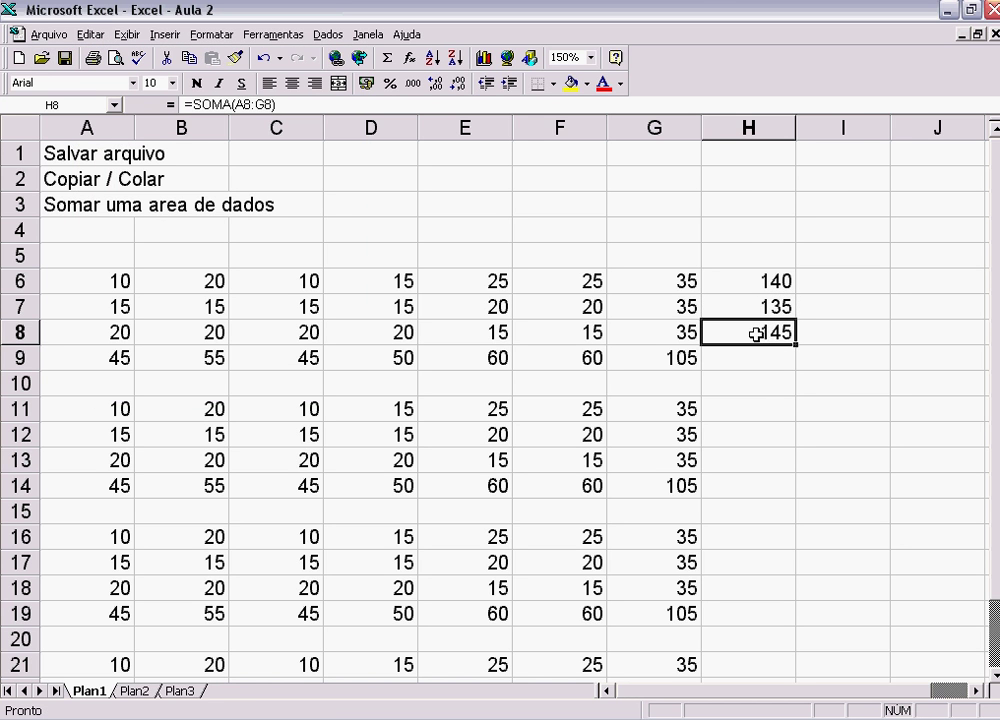
pyautogui.click(683, 358)
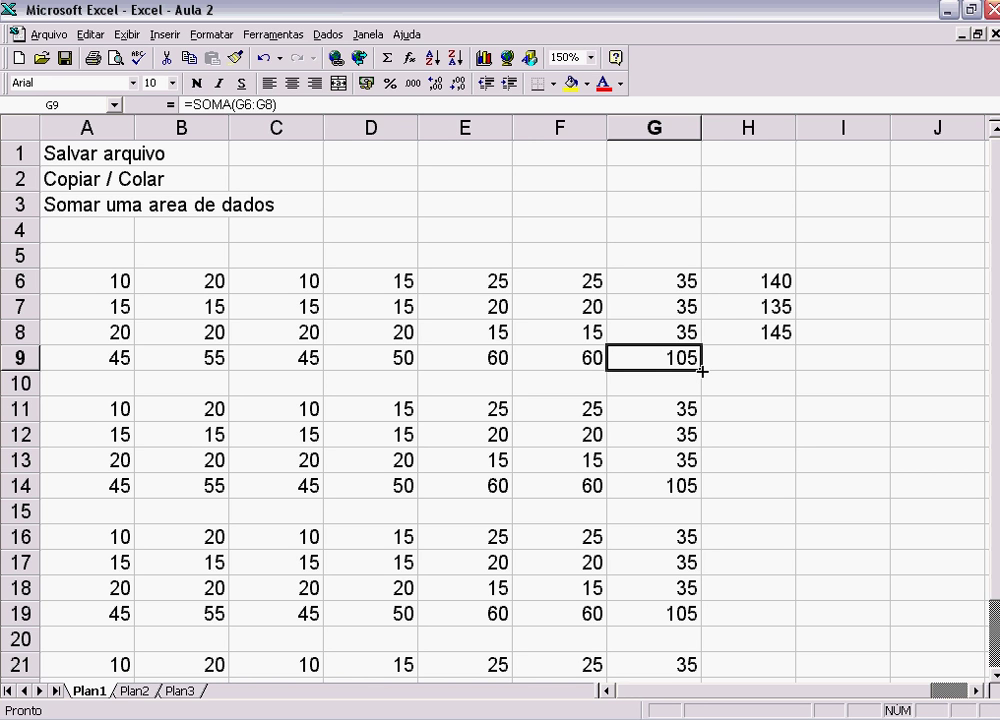
# Extend G9's column total into H9 as =SOMA(H6:H8) = 420, comparing both formulas.
pyautogui.moveTo(703, 370); pyautogui.dragTo(771, 372)
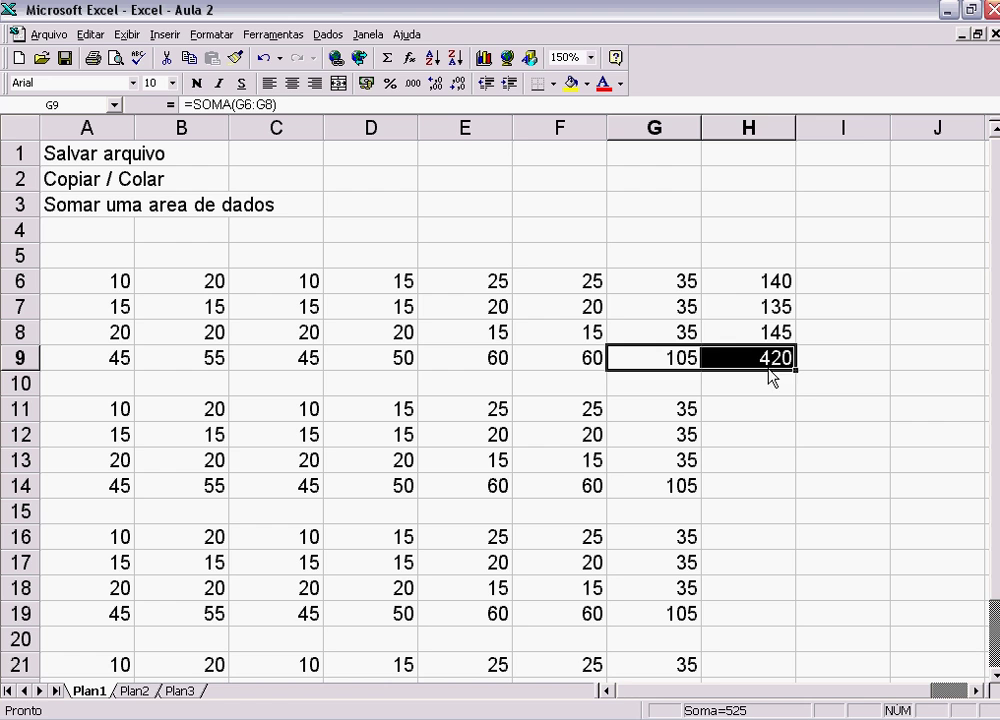
pyautogui.click(678, 358)
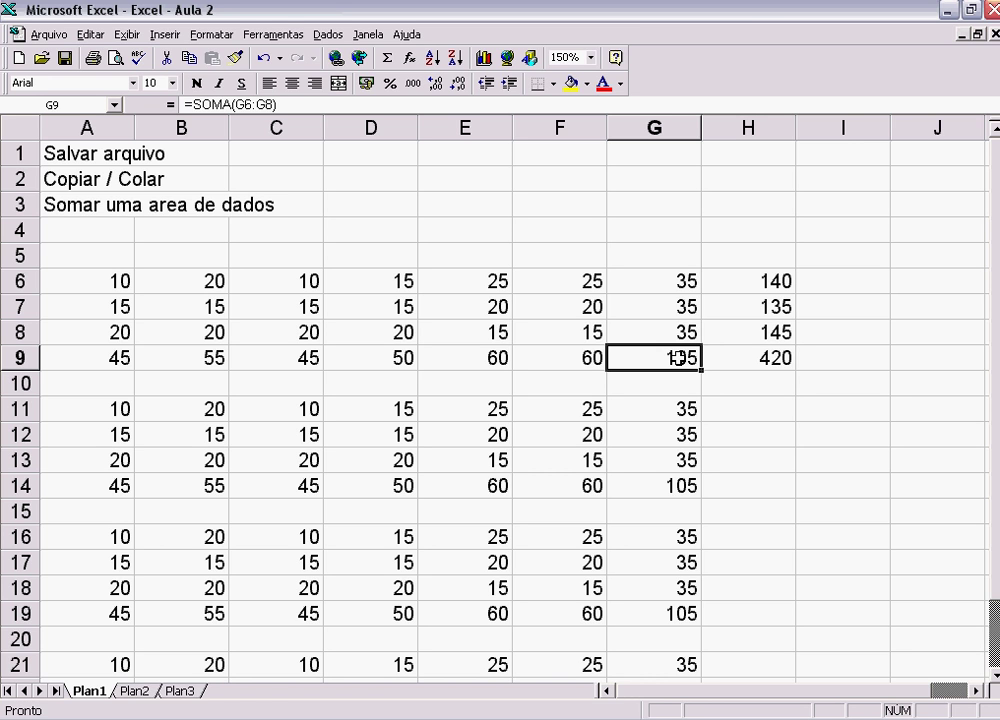
pyautogui.click(738, 358)
pyautogui.click(659, 357)
pyautogui.click(725, 357)
pyautogui.click(643, 357)
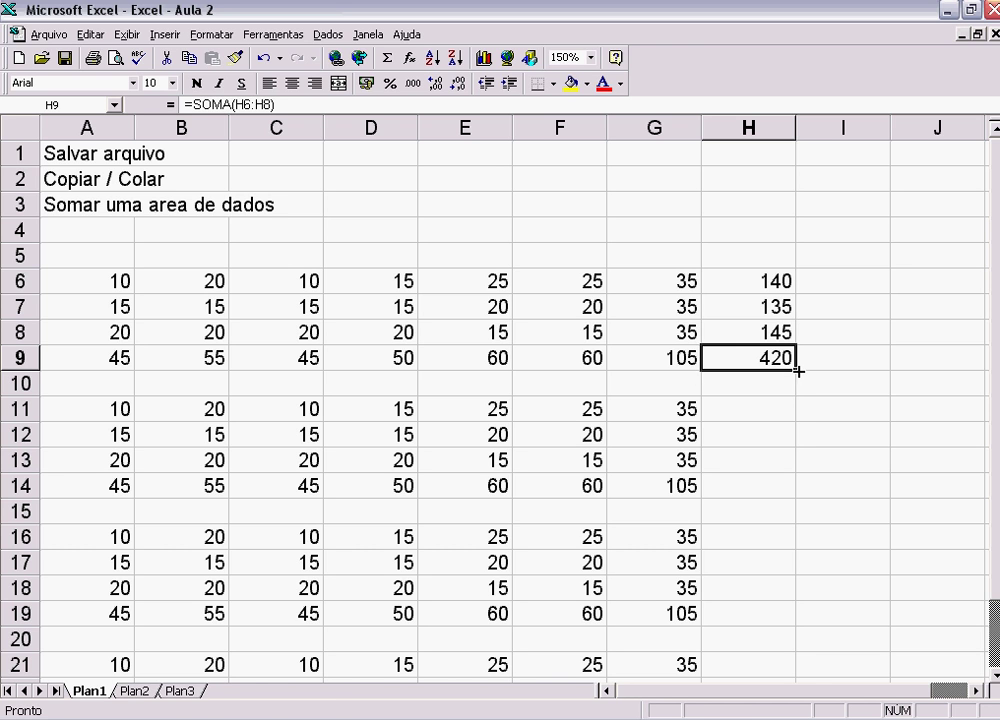
pyautogui.moveTo(798, 371); pyautogui.dragTo(778, 451)
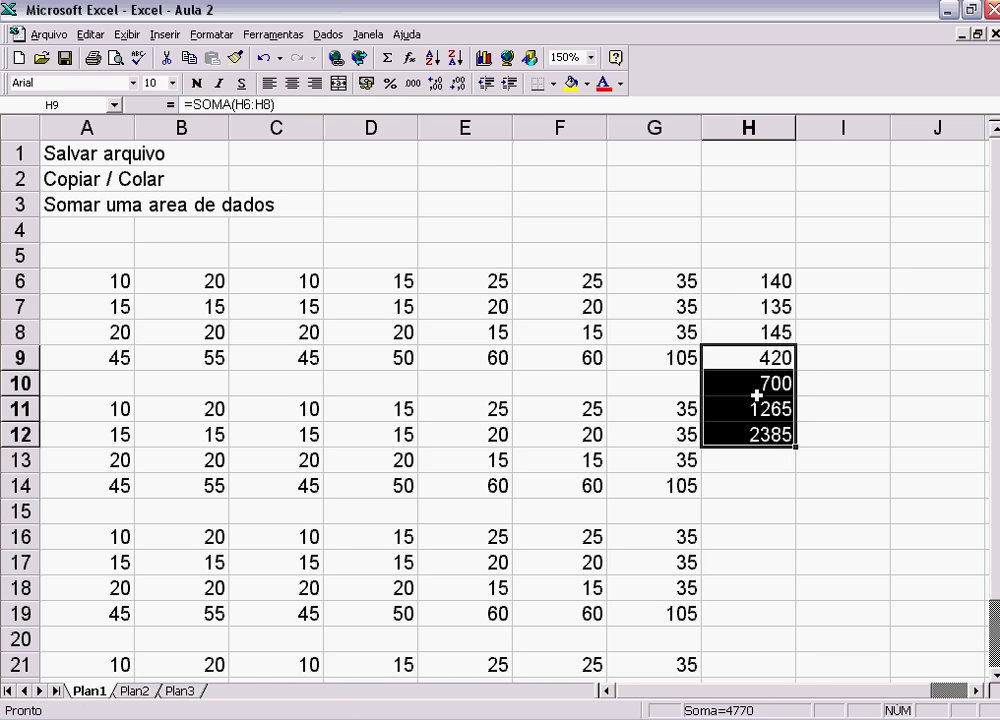
pyautogui.click(757, 385)
pyautogui.moveTo(757, 385); pyautogui.dragTo(772, 430)
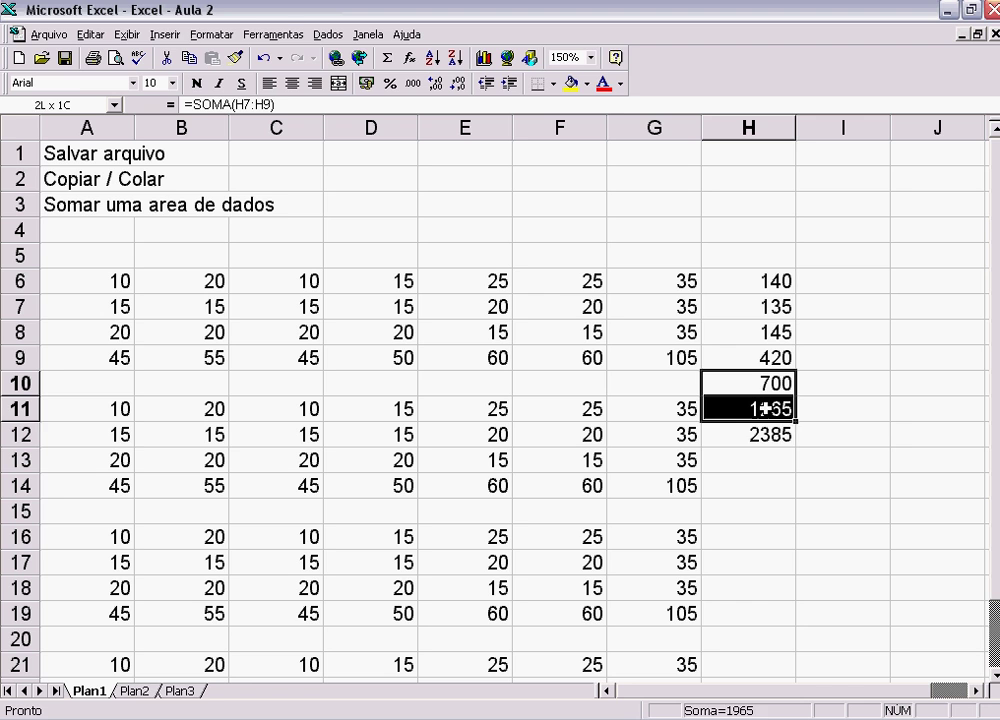
pyautogui.press('Delete')
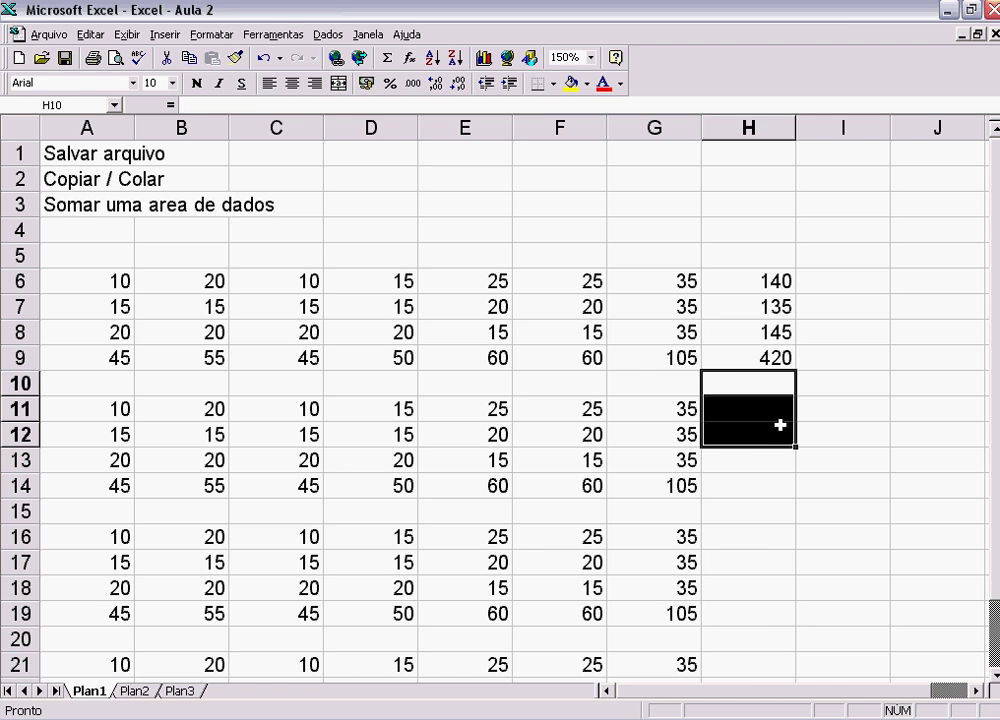
pyautogui.click(734, 385)
pyautogui.press('Left')
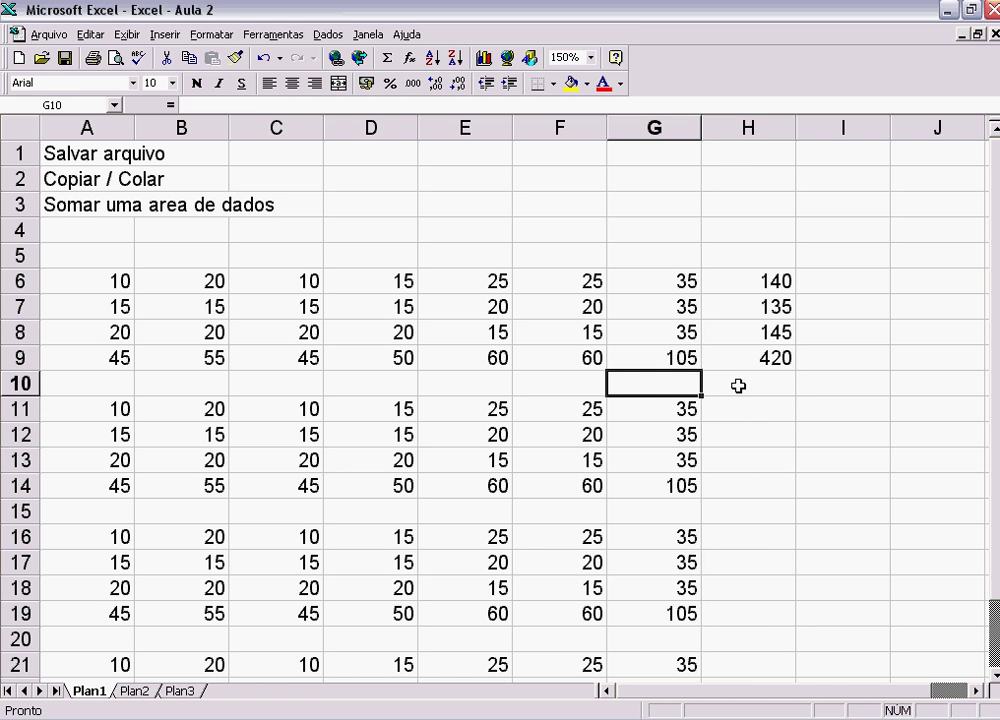
pyautogui.click(760, 414)
pyautogui.moveTo(769, 275); pyautogui.dragTo(771, 358)
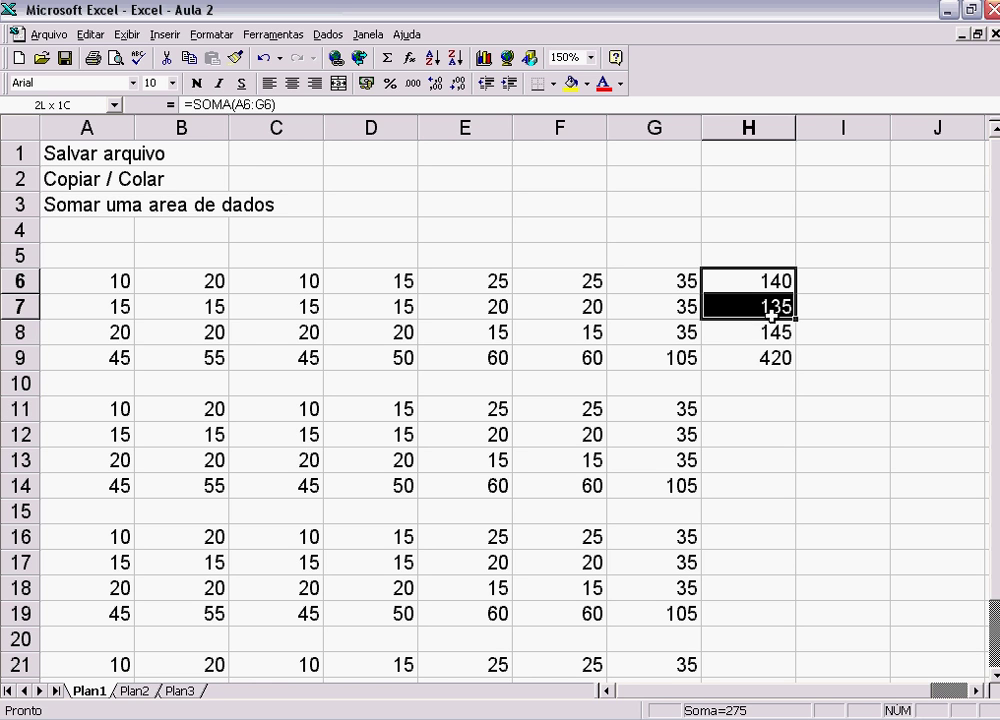
# Paste the row totals from H6:H9 into H11:H14 (140, 135, 145, 420).
pyautogui.click(88, 34)
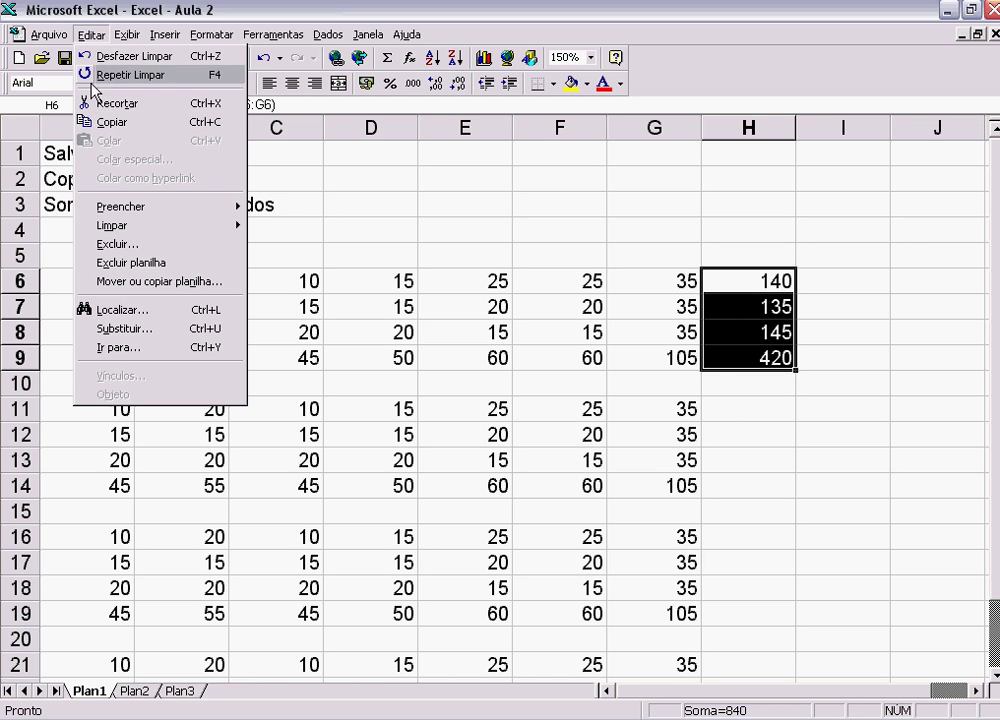
pyautogui.click(95, 121)
pyautogui.click(736, 412)
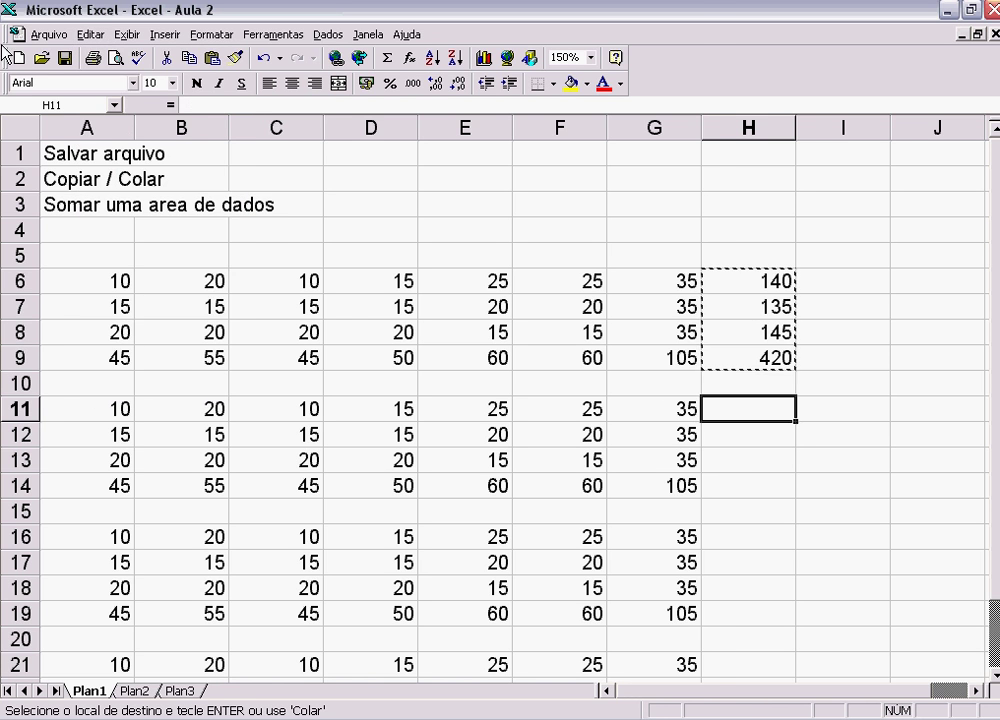
pyautogui.click(90, 34)
pyautogui.click(107, 141)
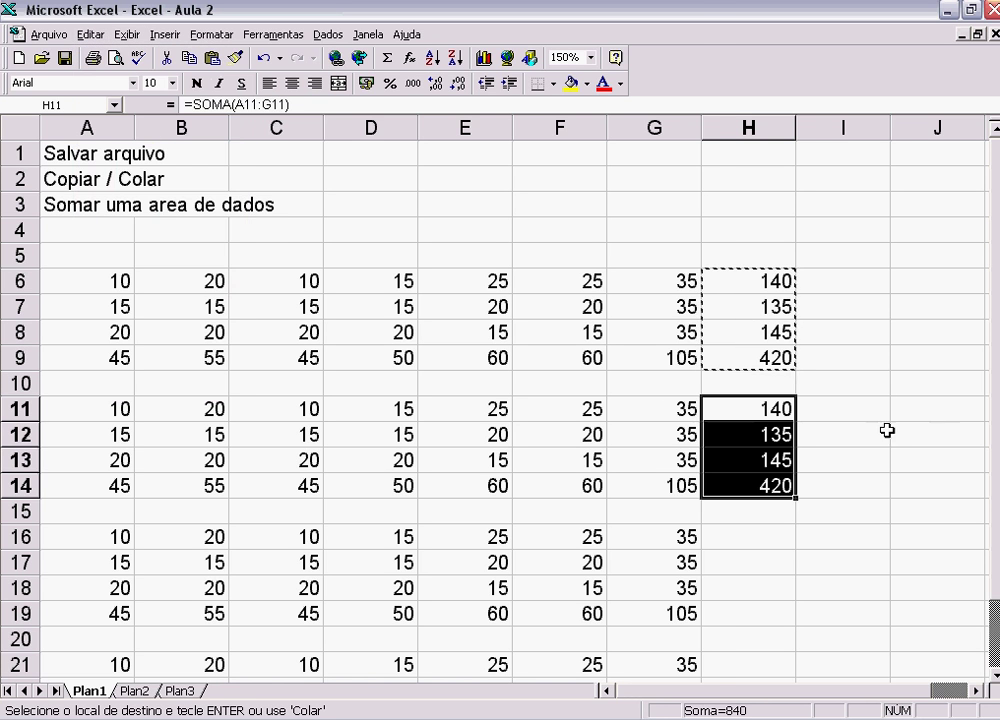
pyautogui.click(750, 537)
pyautogui.press('Escape')
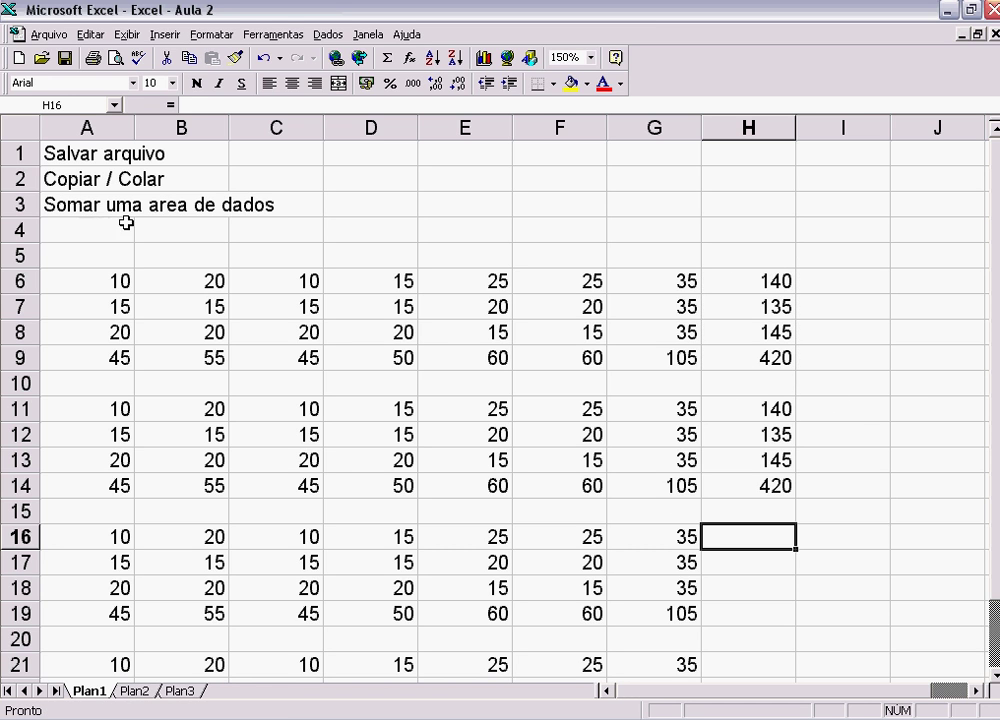
# Compare the row 9 total formulas in H9, G9, F9 and C9.
pyautogui.click(720, 355)
pyautogui.click(650, 358)
pyautogui.click(583, 362)
pyautogui.click(765, 358)
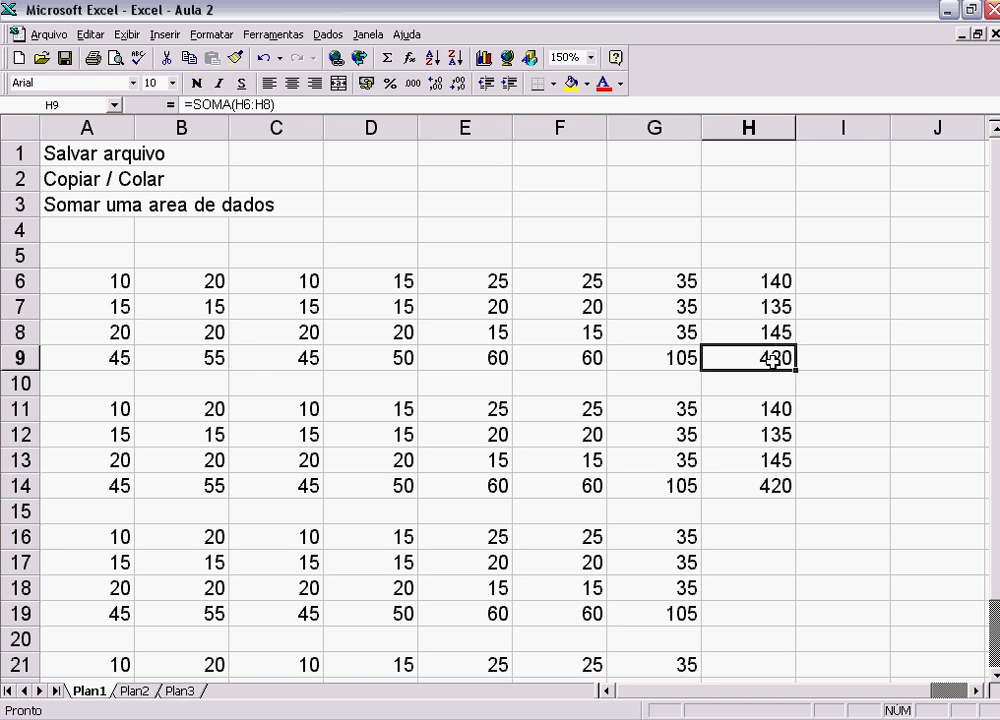
pyautogui.click(288, 361)
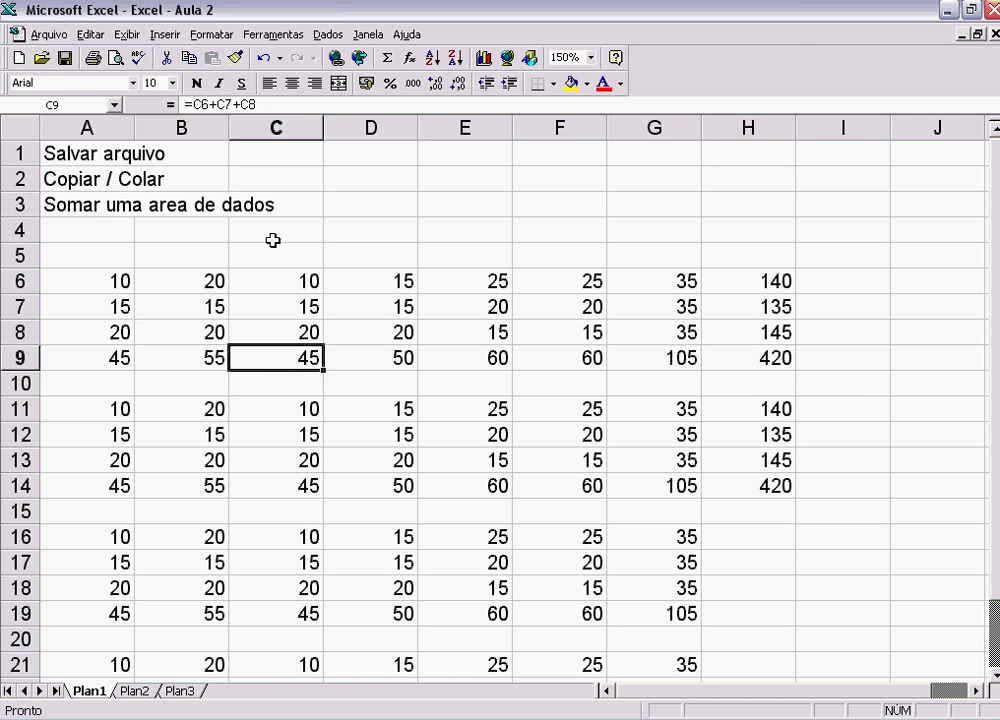